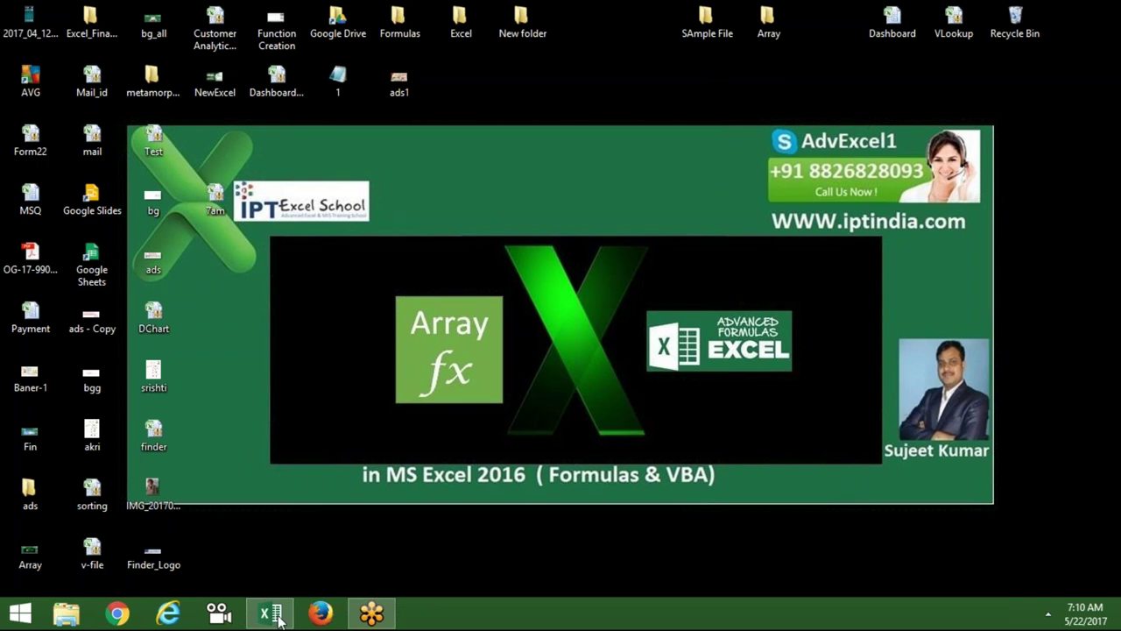
Restore the blank Book1 Excel window from the taskbar so it fills the screen
mouse_move(271, 622)
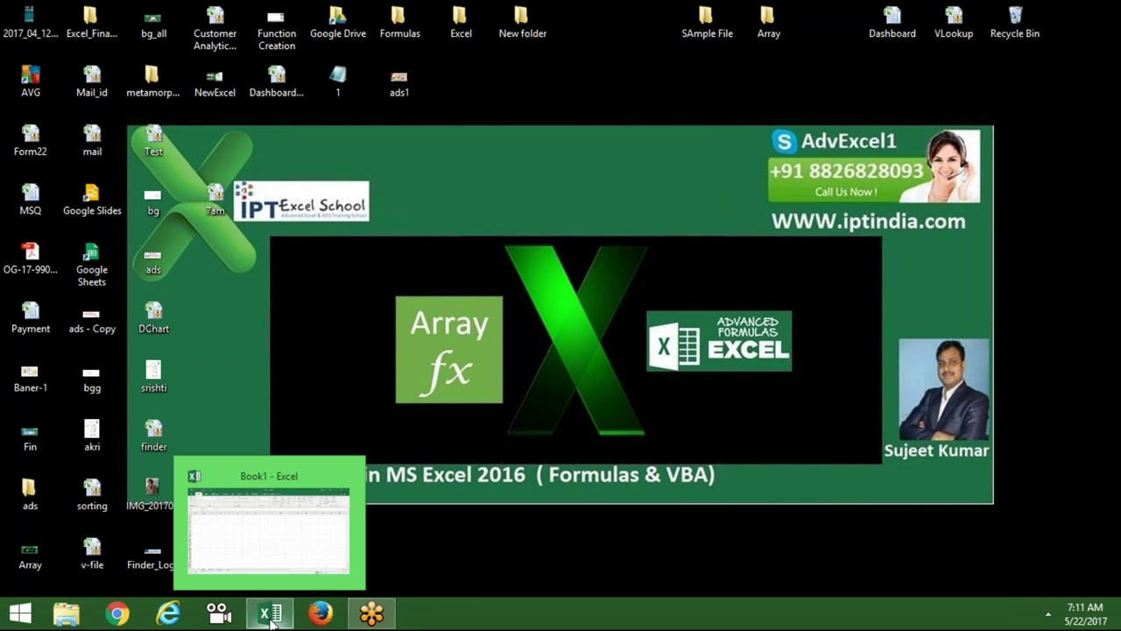
click(271, 618)
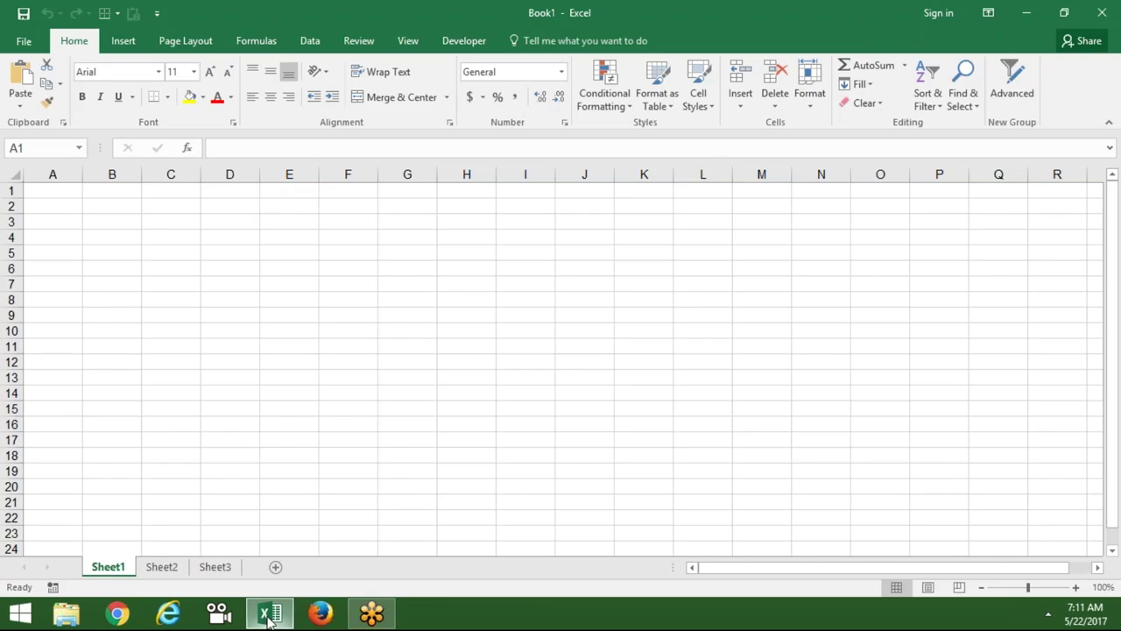
Start choosing a sheet background picture with Page Layout > Background
drag(230, 251, 230, 191)
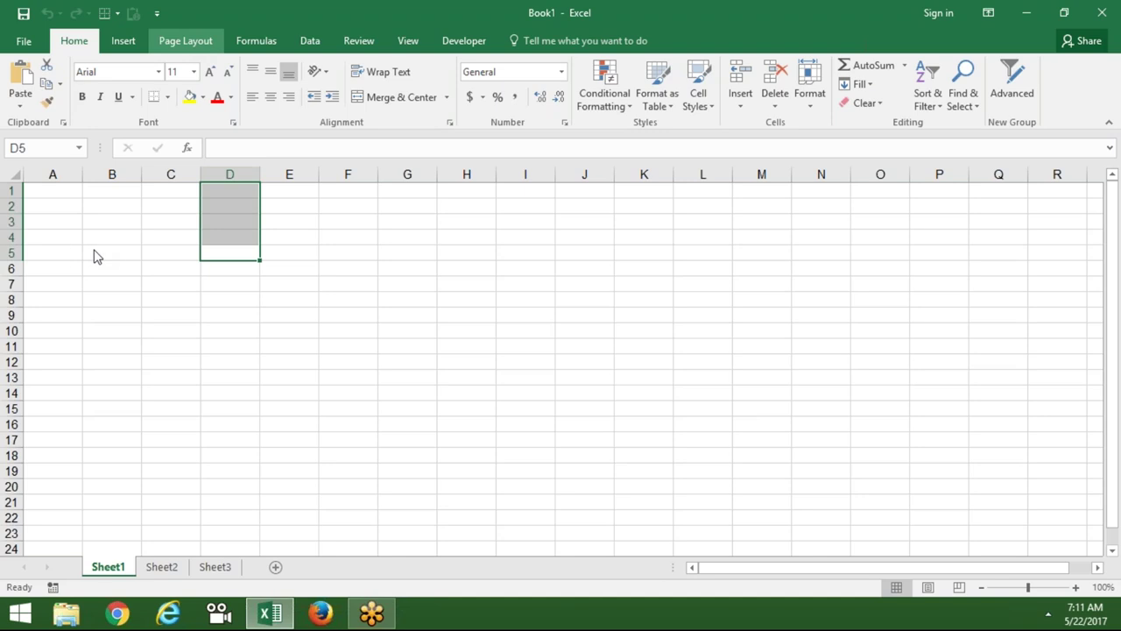
double_click(396, 319)
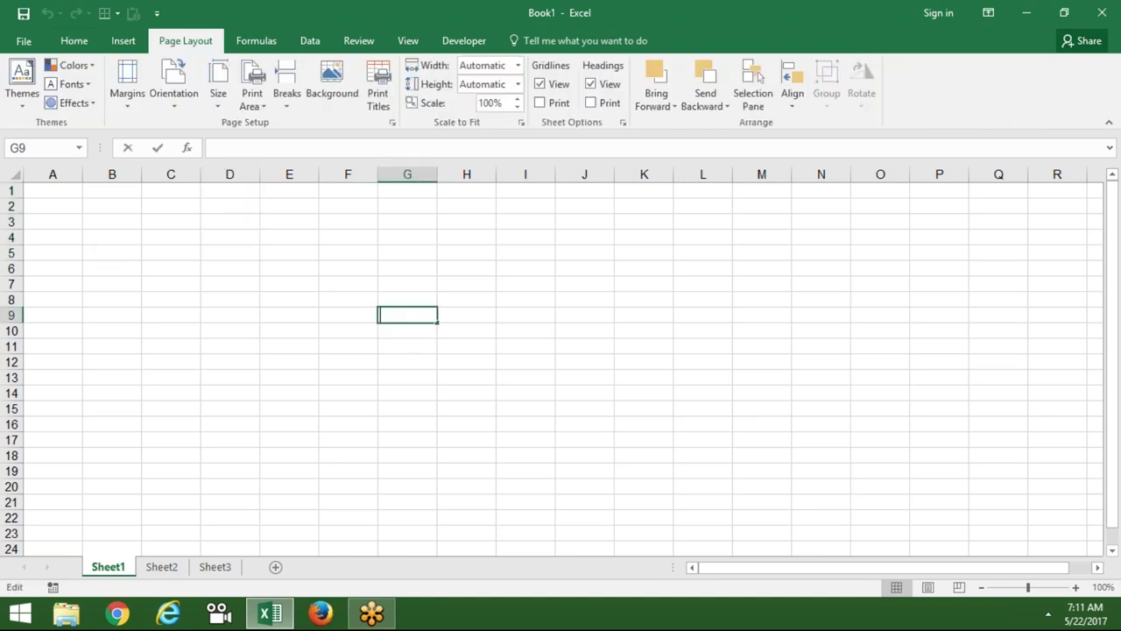
click(135, 223)
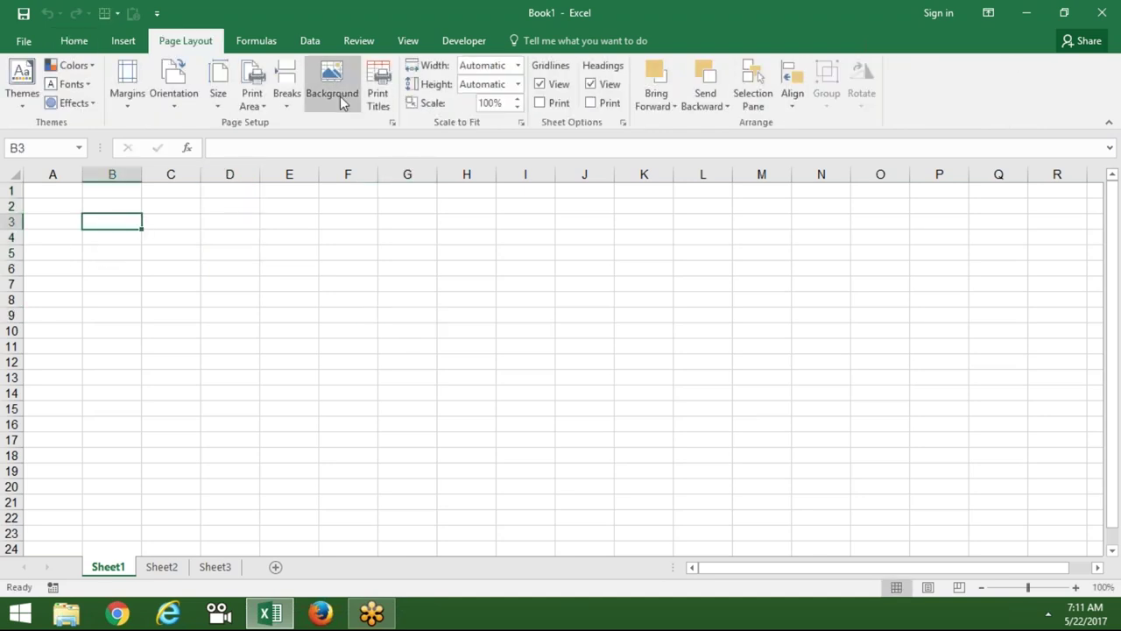
click(340, 95)
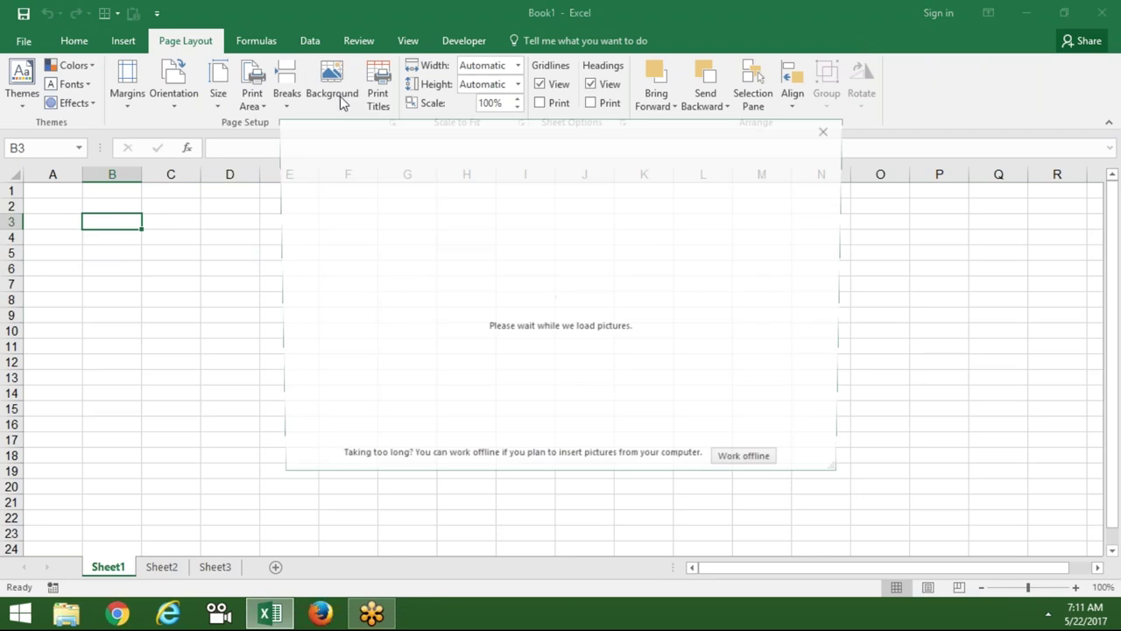
Working offline, insert the Desktop picture 'bg' as Sheet1's background
click(737, 457)
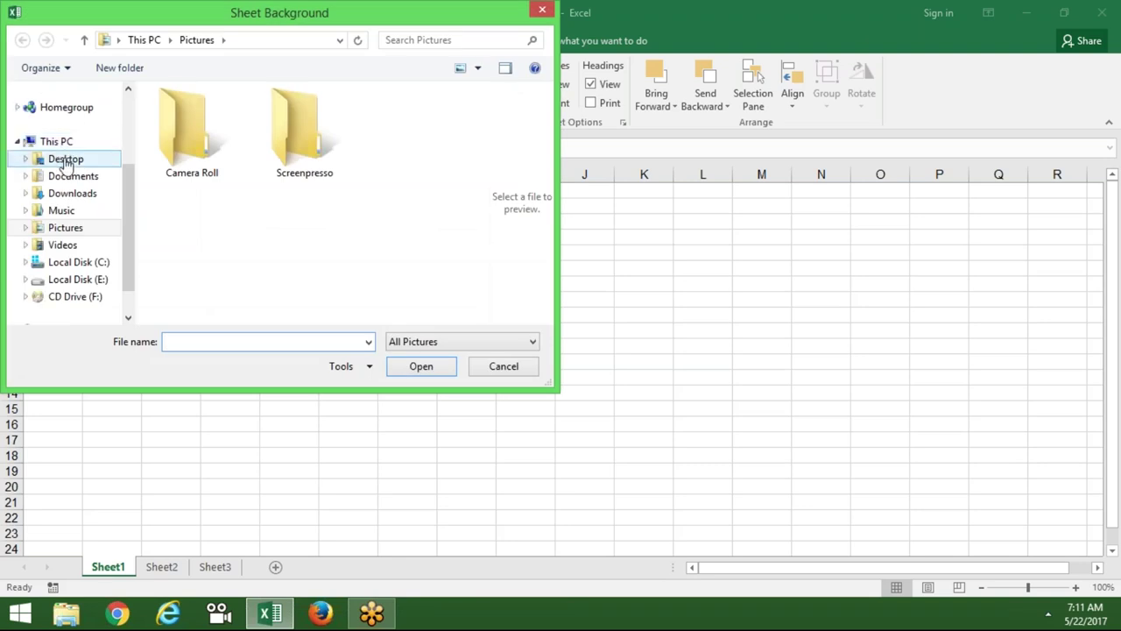
click(63, 159)
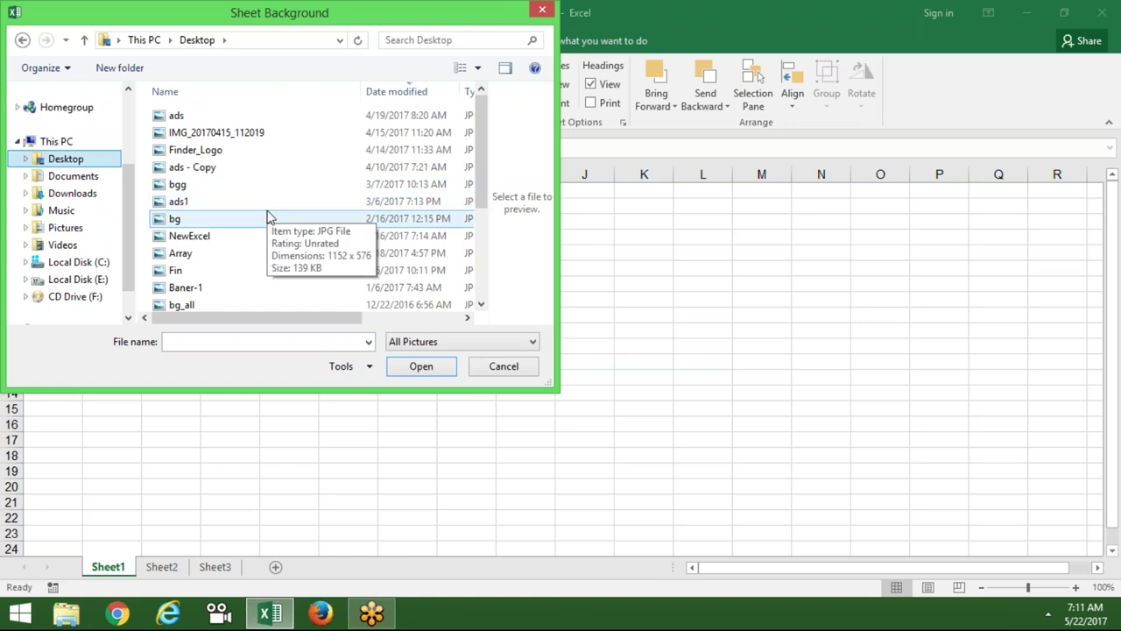
click(263, 225)
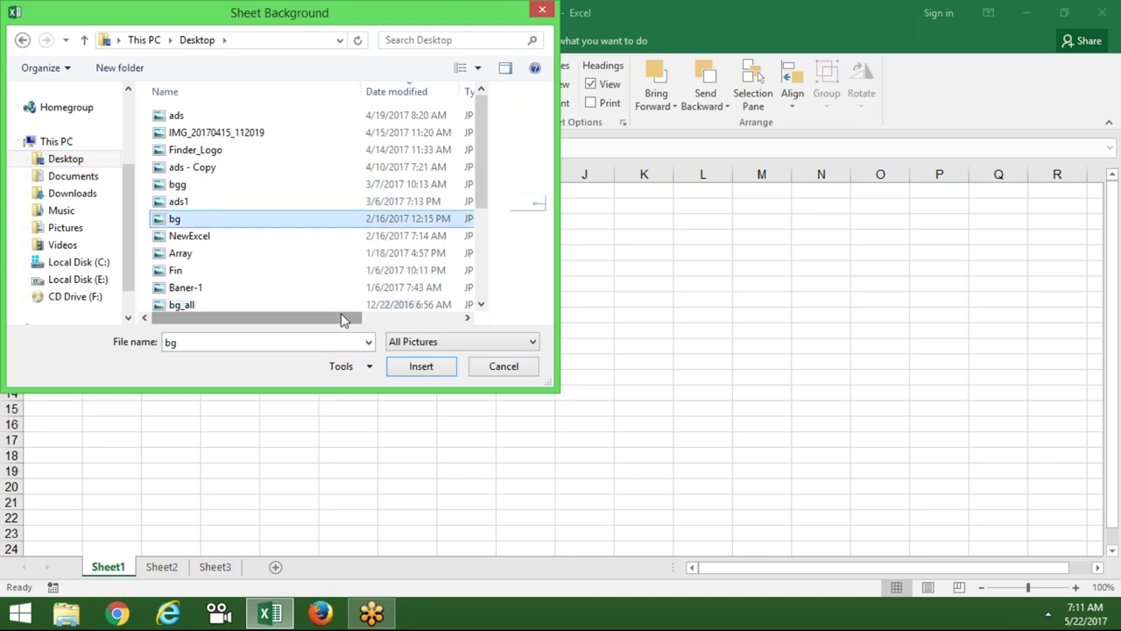
click(404, 369)
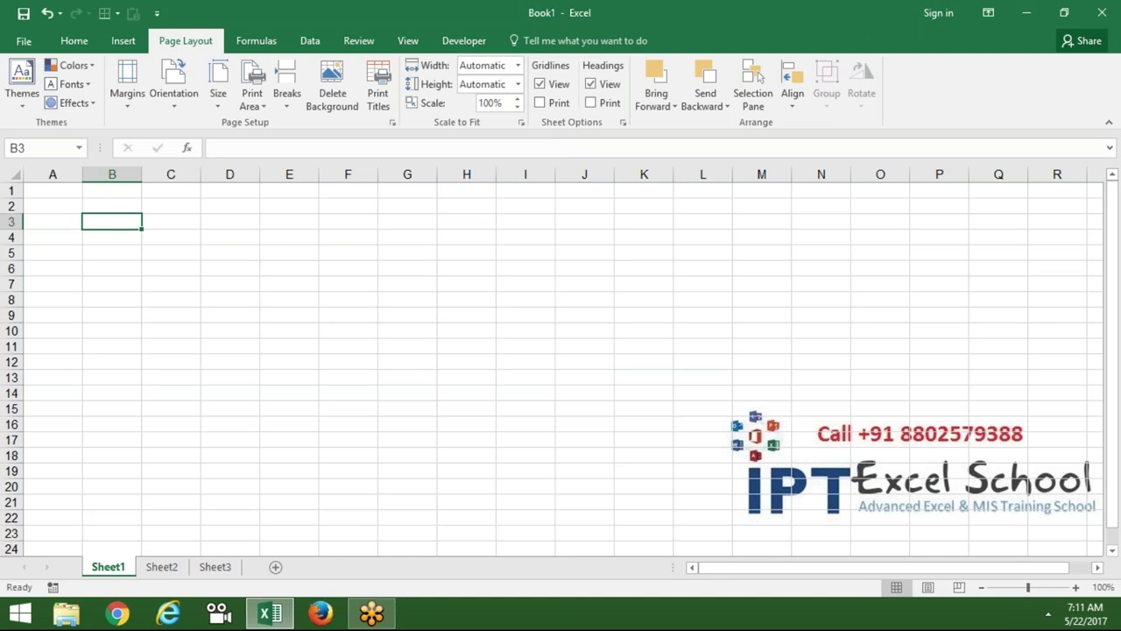
Copy Sheet1 and rename the copy 'Data'
ctrl+drag(127, 570, 141, 568)
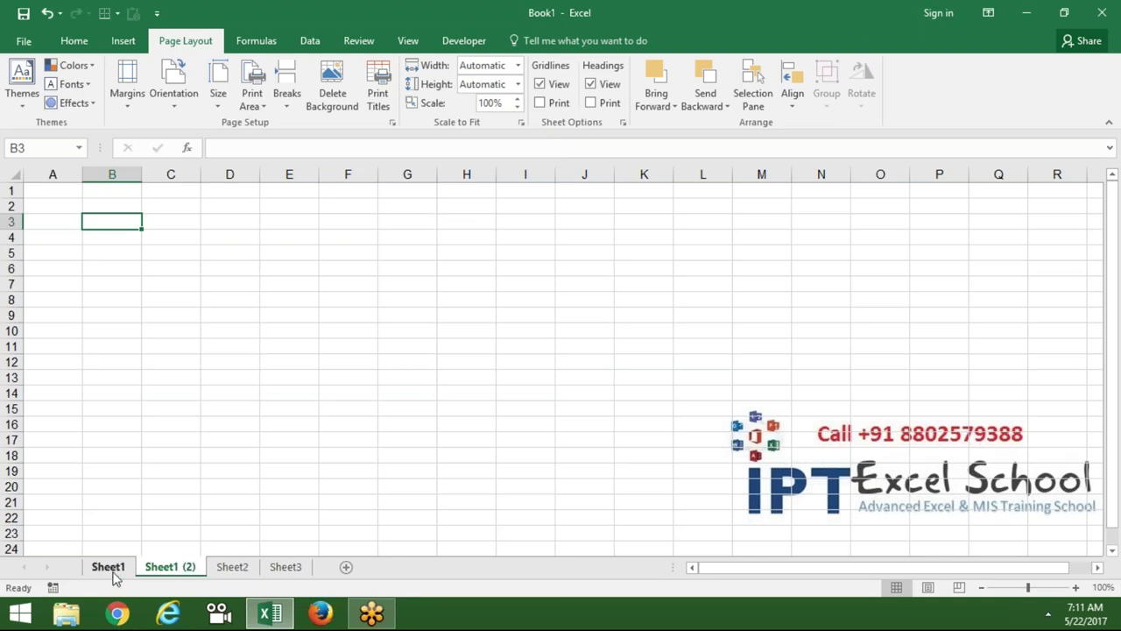
double_click(167, 567)
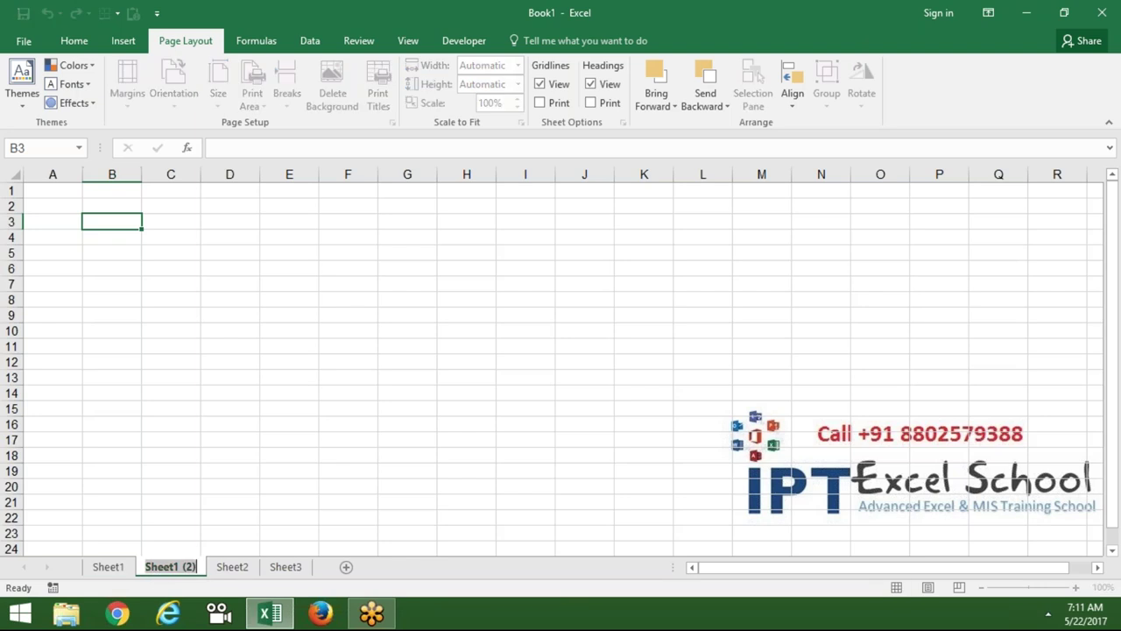
text(Data)
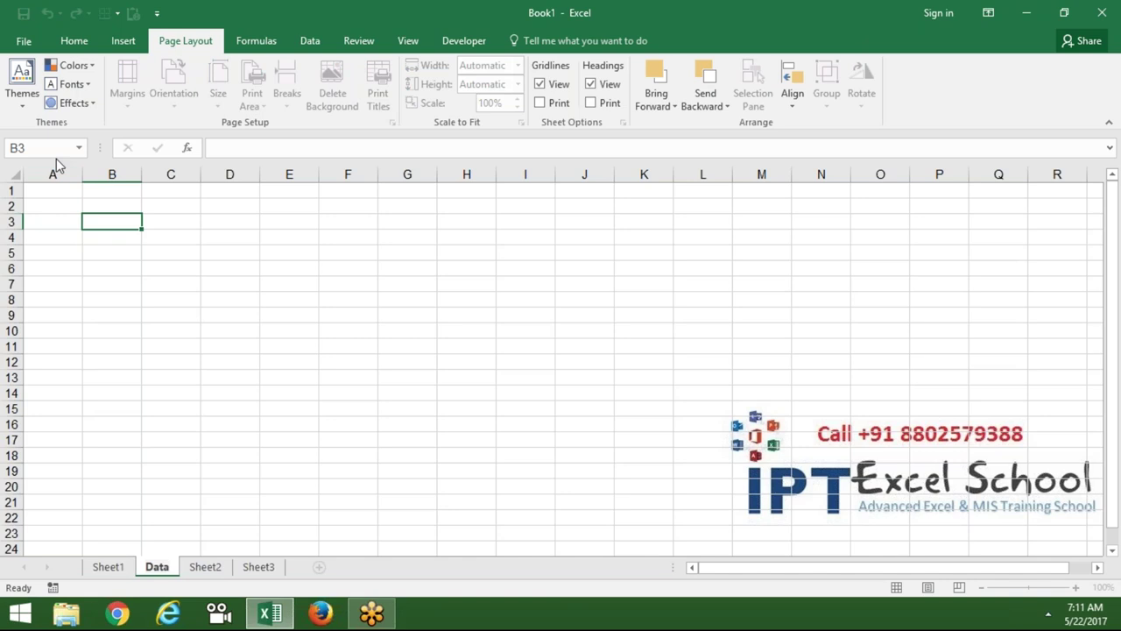
Enter the headers 'Roll' in A1 and 'Pic' in B1 on the Data sheet
click(52, 190)
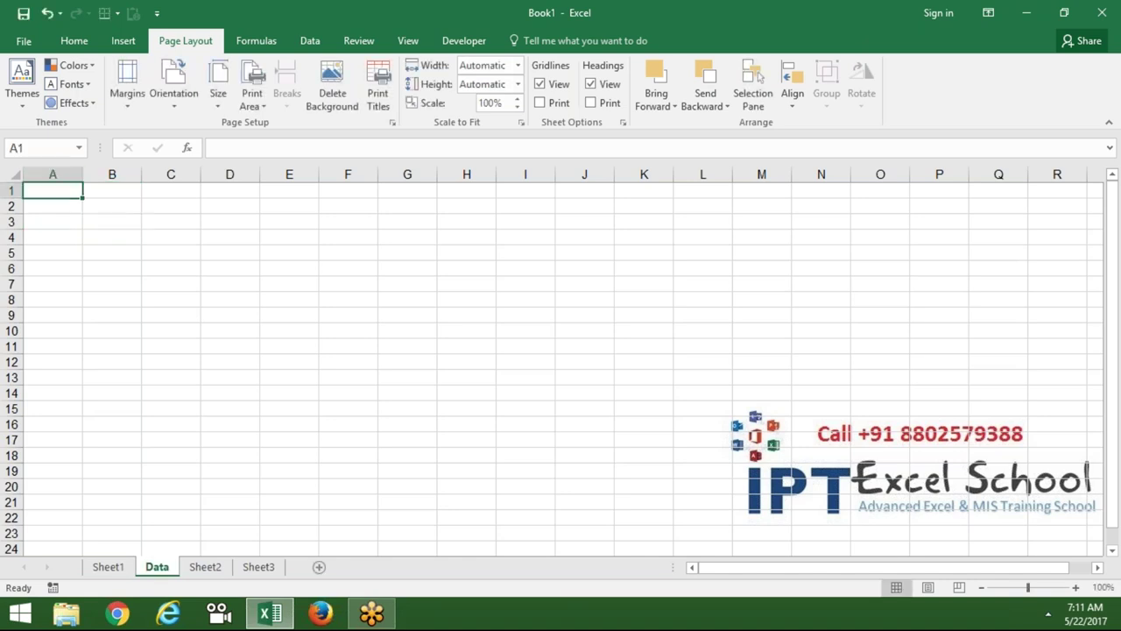
text(Roll)
key(Tab)
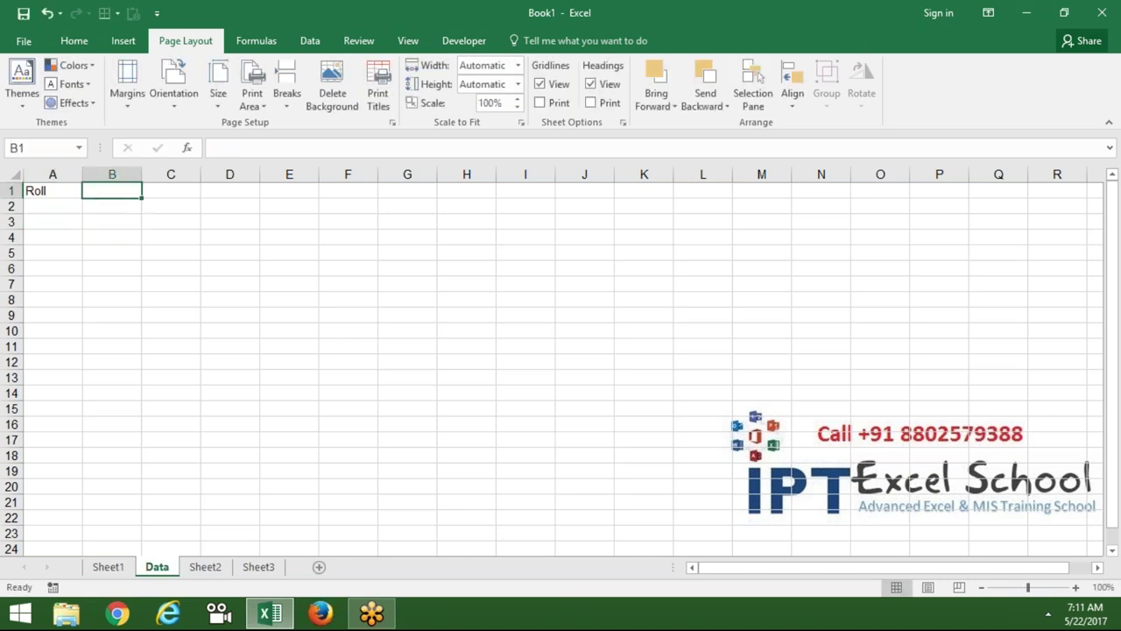
text(Pic)
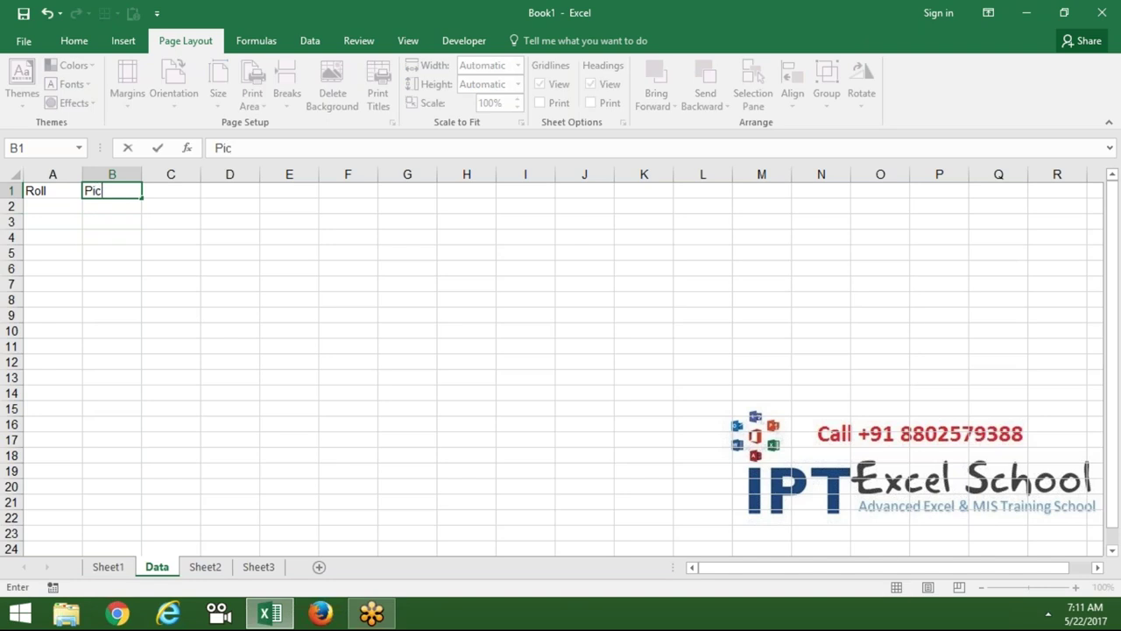
key(Return)
click(320, 615)
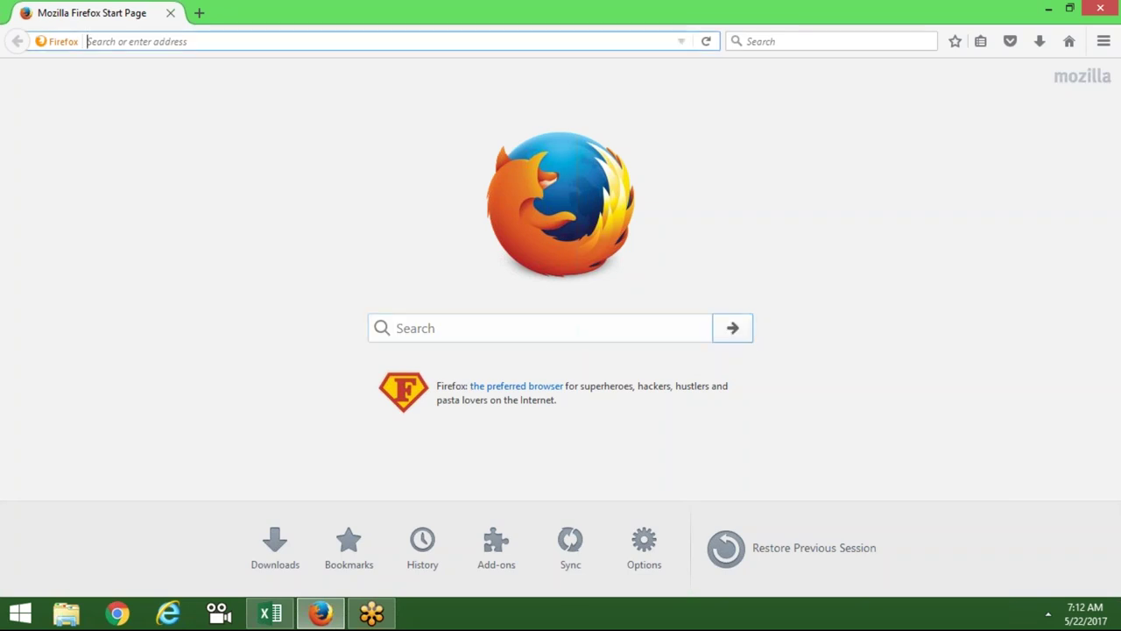
Load google.co.in in Firefox
click(674, 42)
text(te)
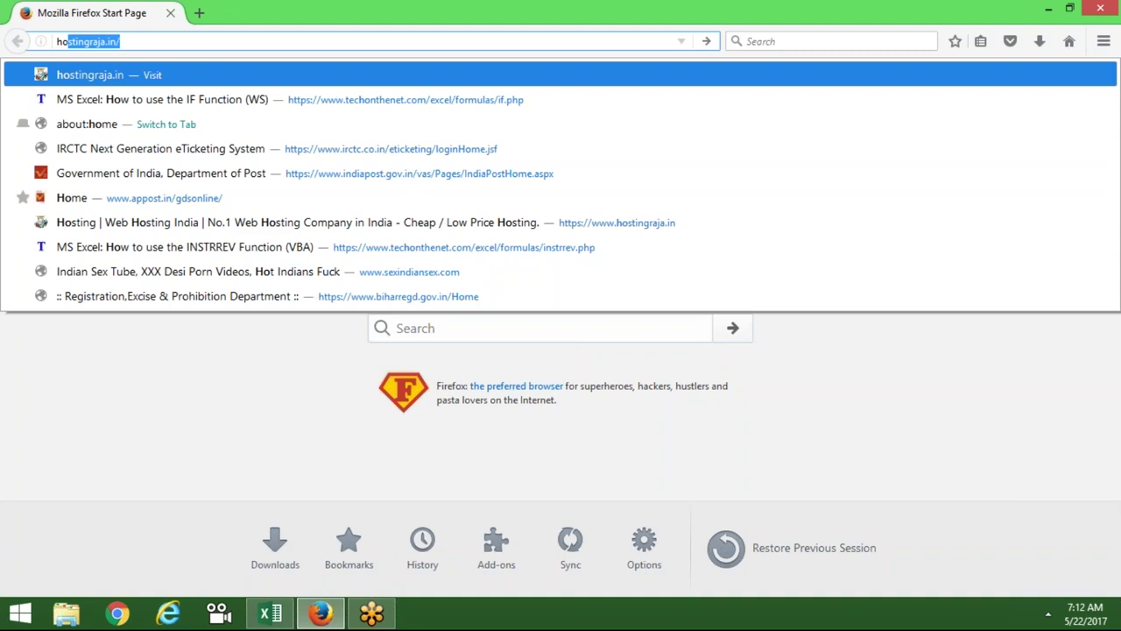
key(BackSpace)
key(BackSpace)
key(BackSpace)
text(g)
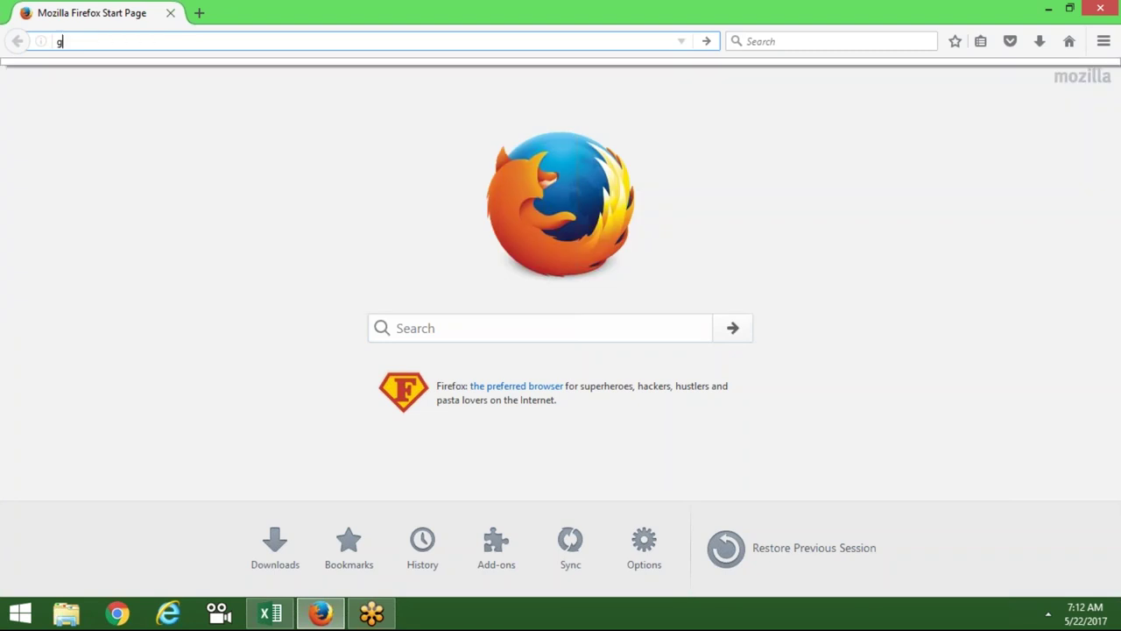
text(oo)
key(Escape)
key(End)
key(Return)
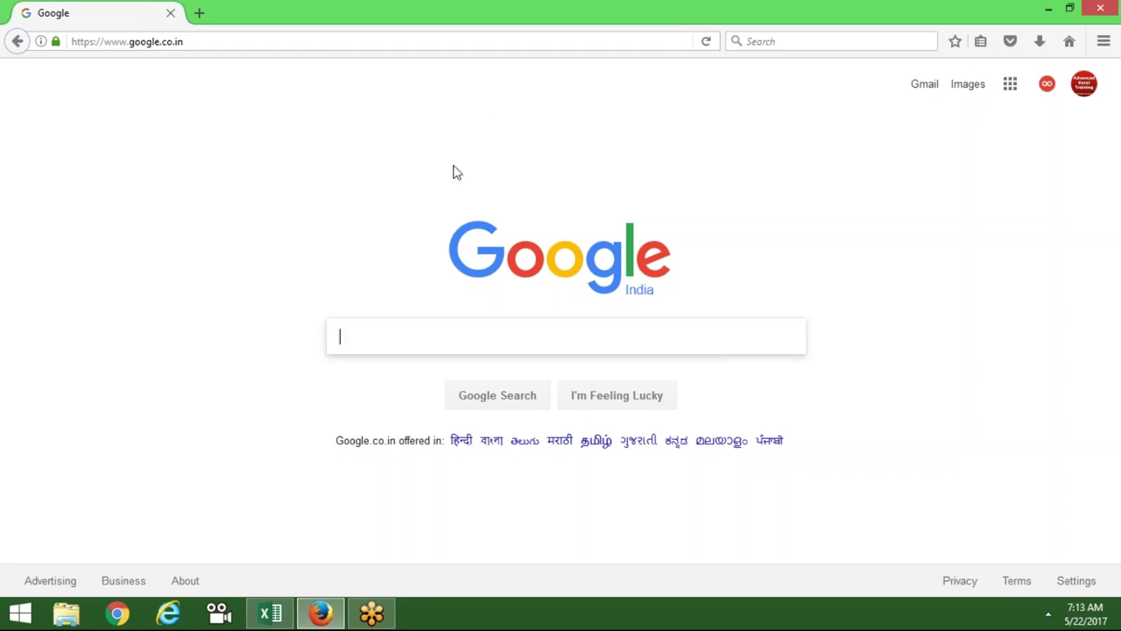
Search Google for 'ravi' and show the image results
key(Down)
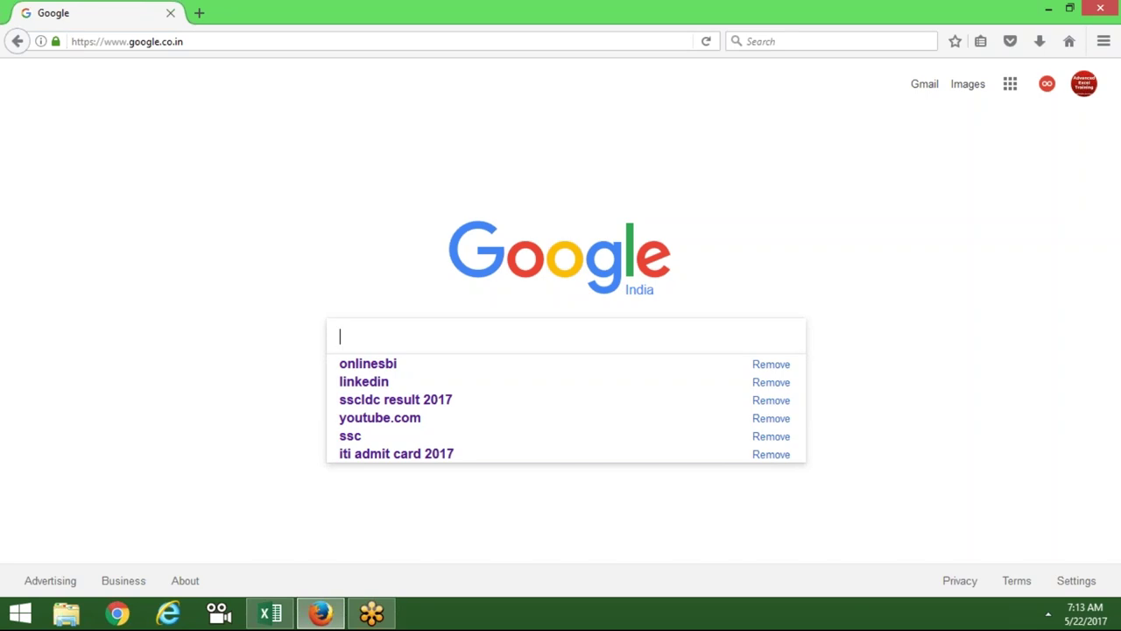
text(rav)
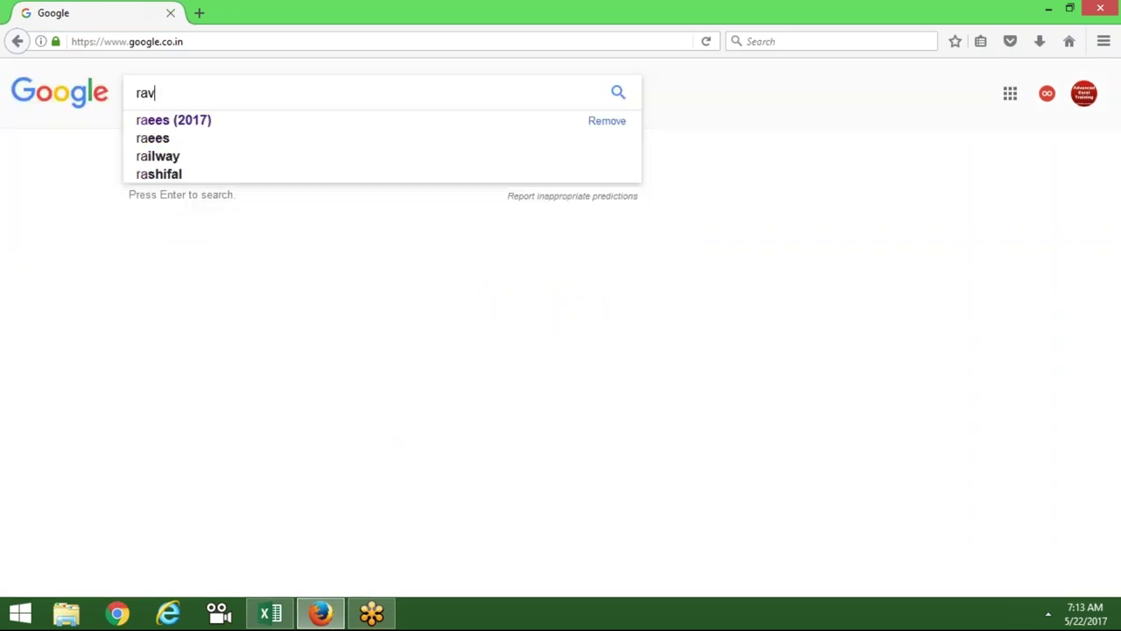
text(i)
key(Return)
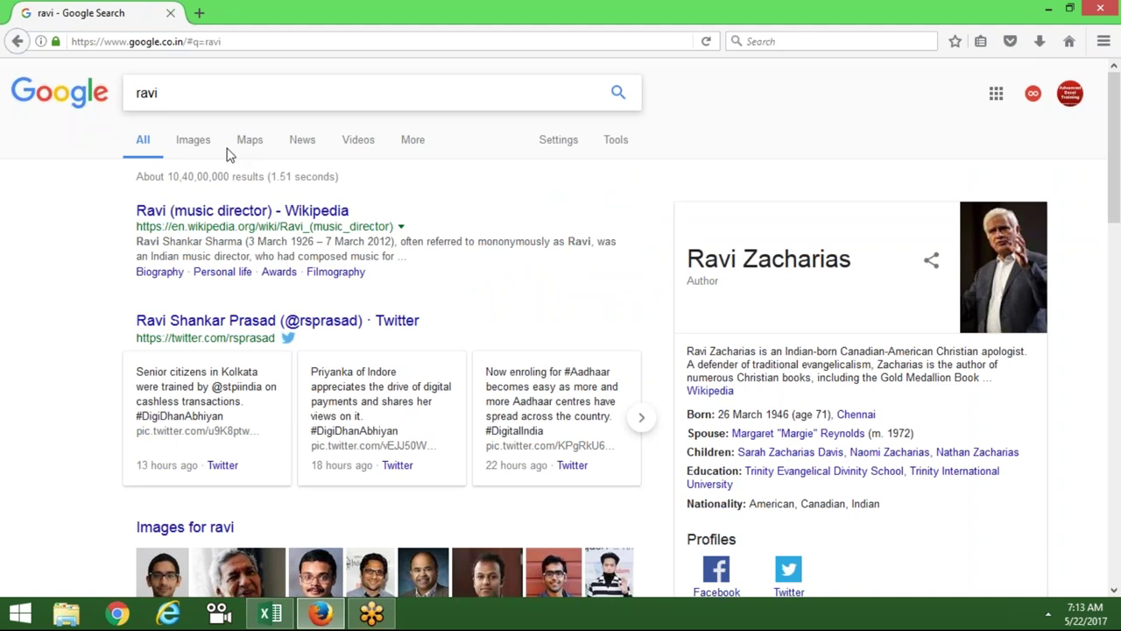
click(194, 141)
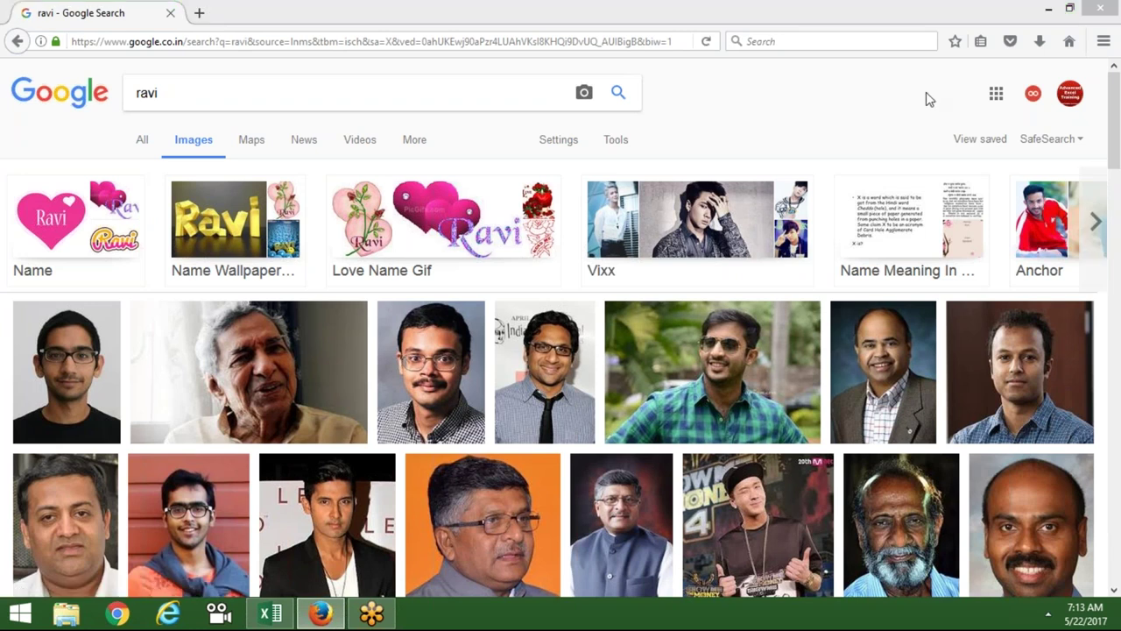
Copy the first image result and try pasting it at cell B4 of the Data sheet
right_click(96, 403)
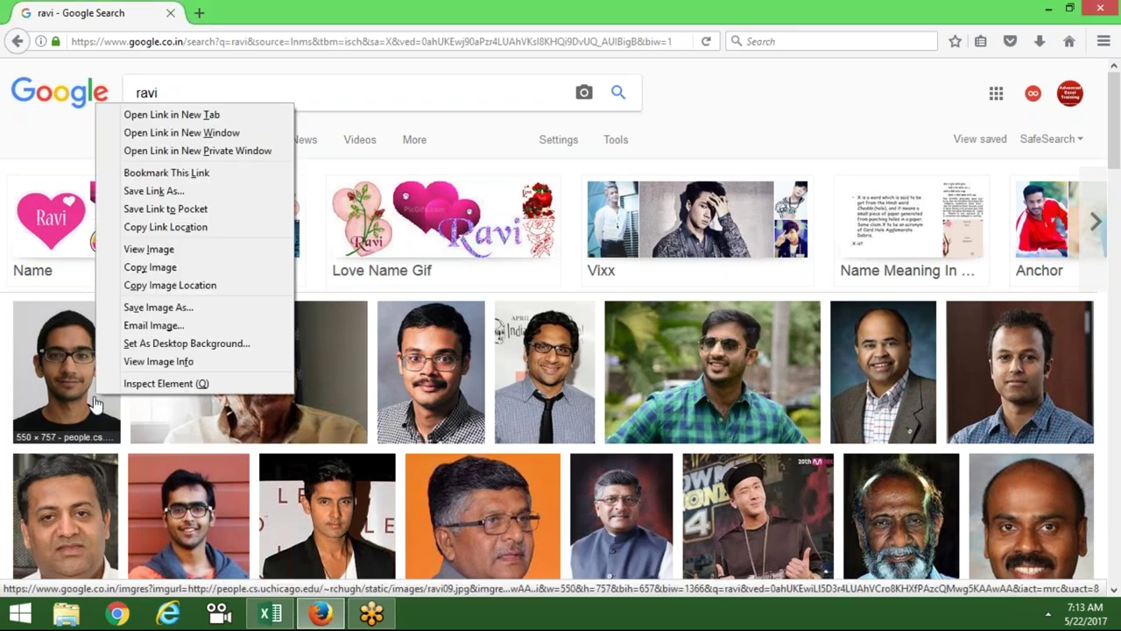
click(158, 267)
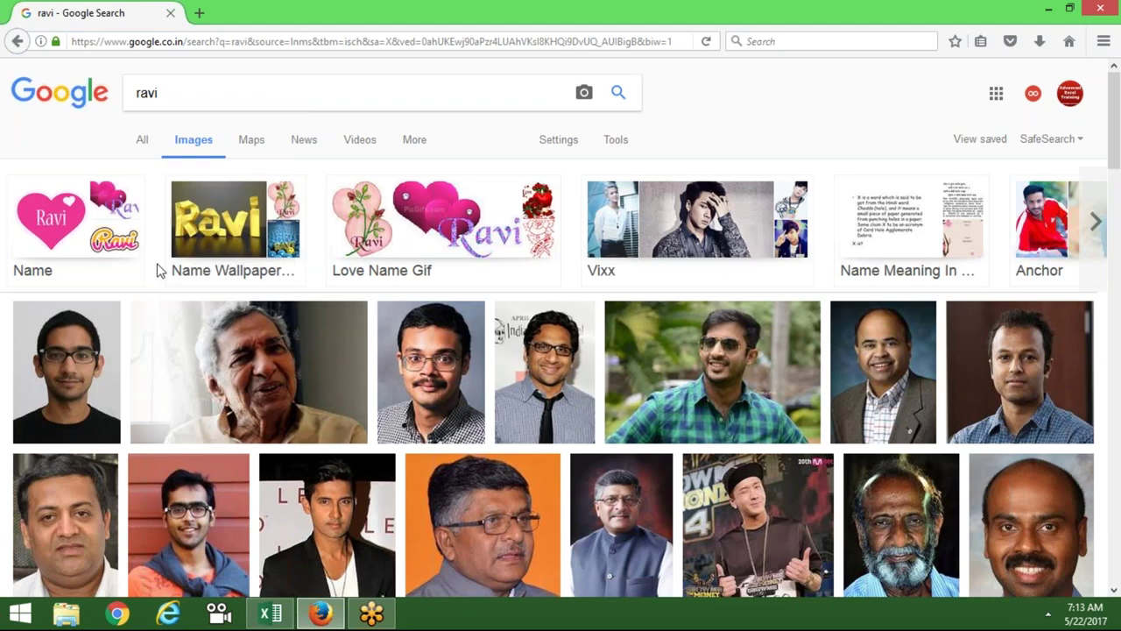
key(alt+Tab)
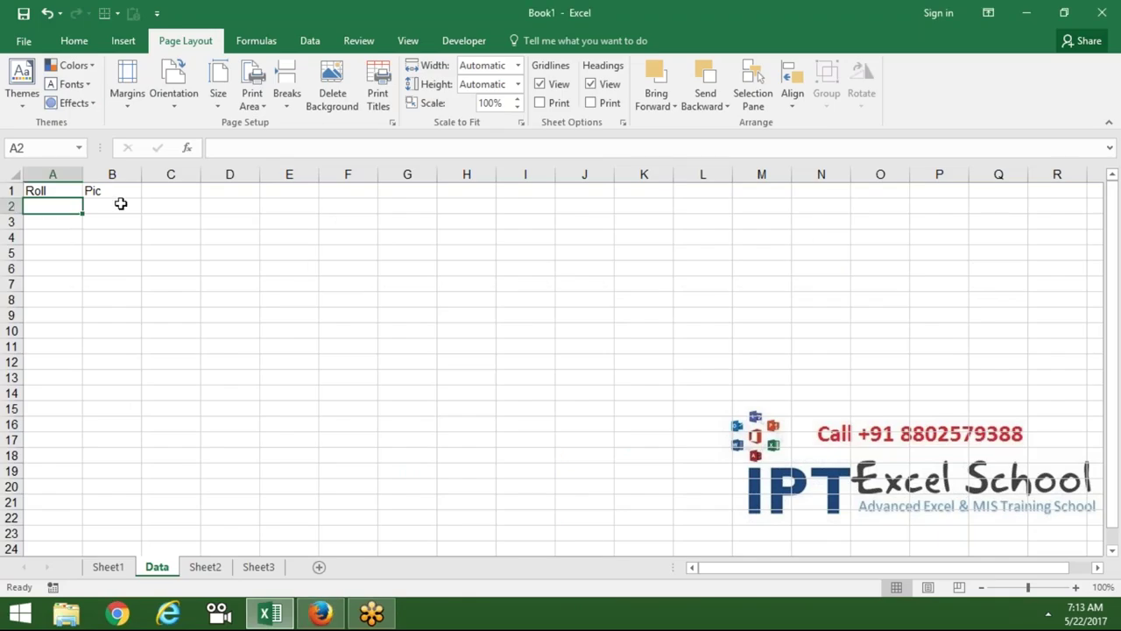
click(114, 237)
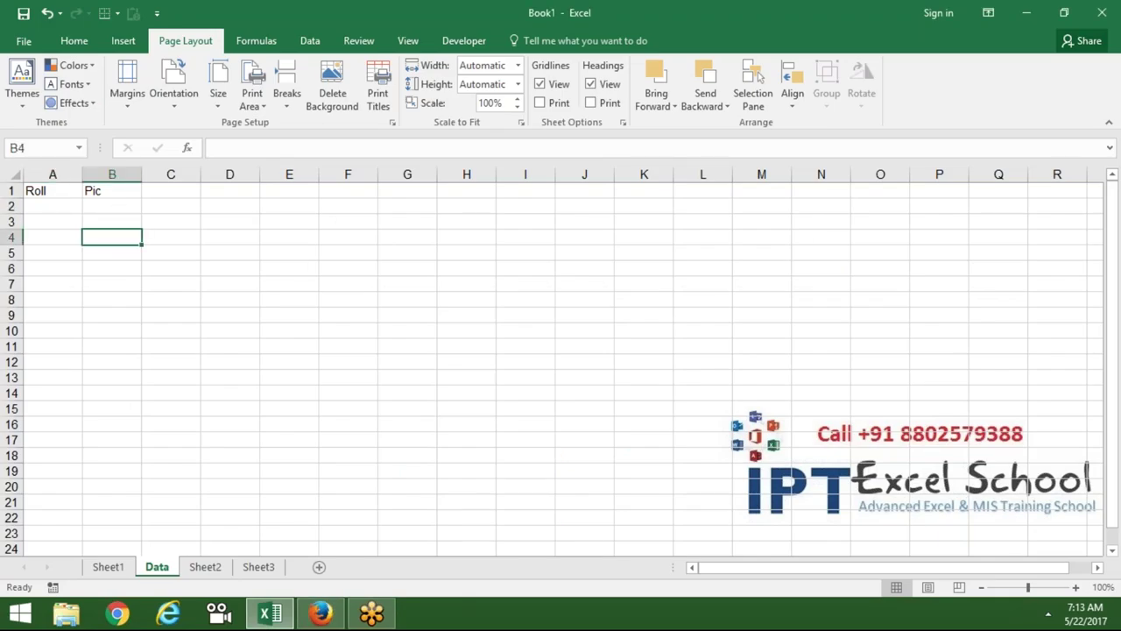
key(ctrl+v)
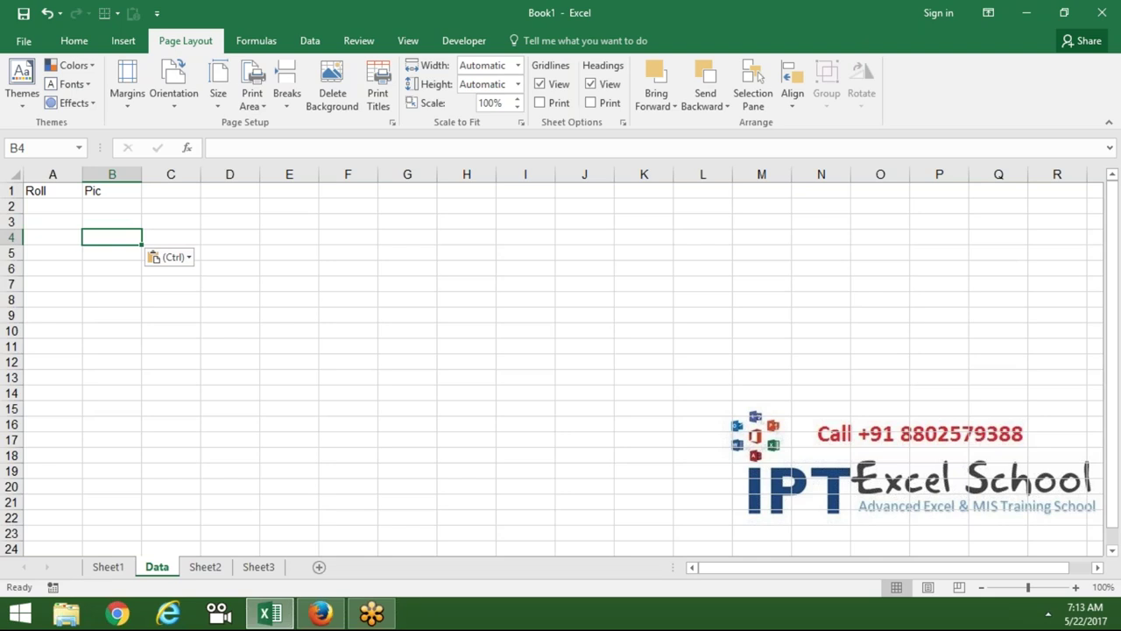
click(230, 286)
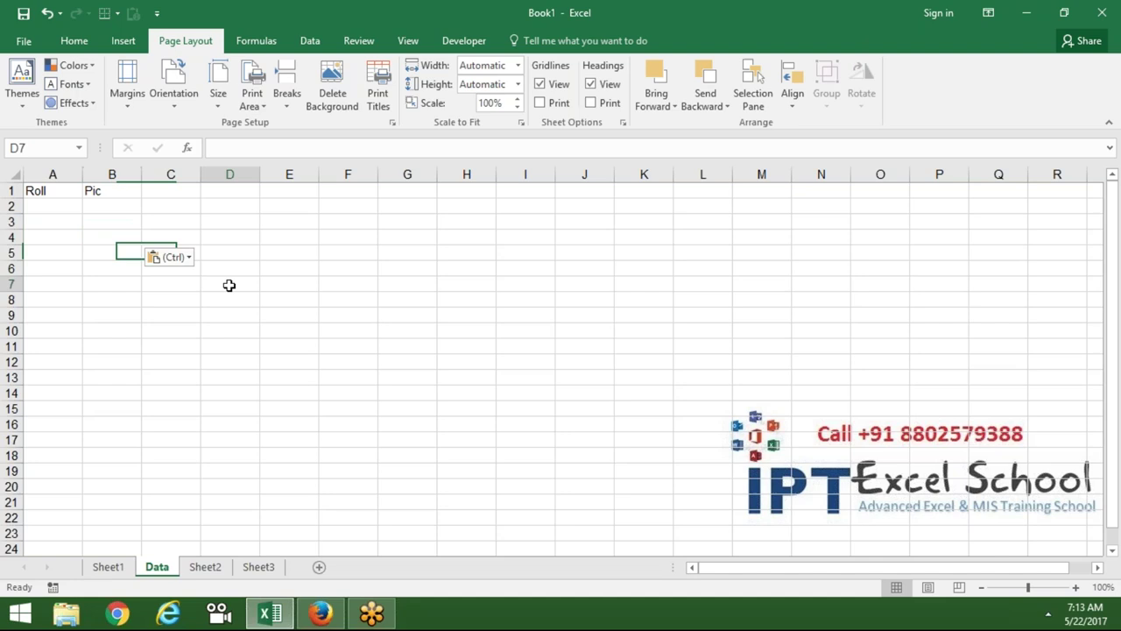
click(137, 237)
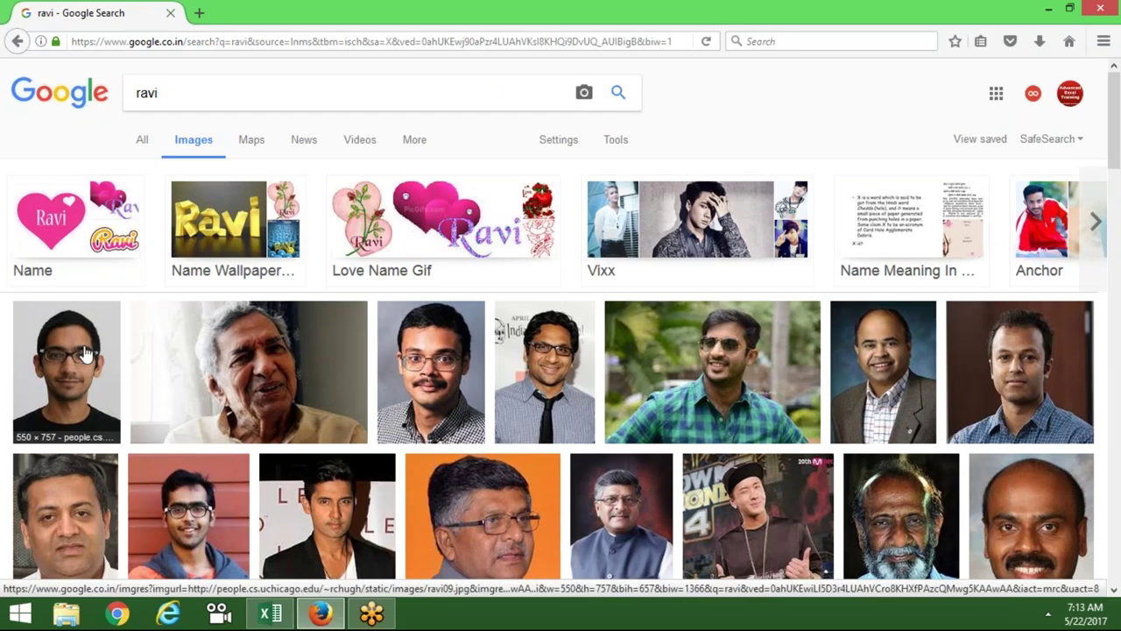
Copy the first portrait again and paste it at B4, dismissing the paste options
right_click(85, 352)
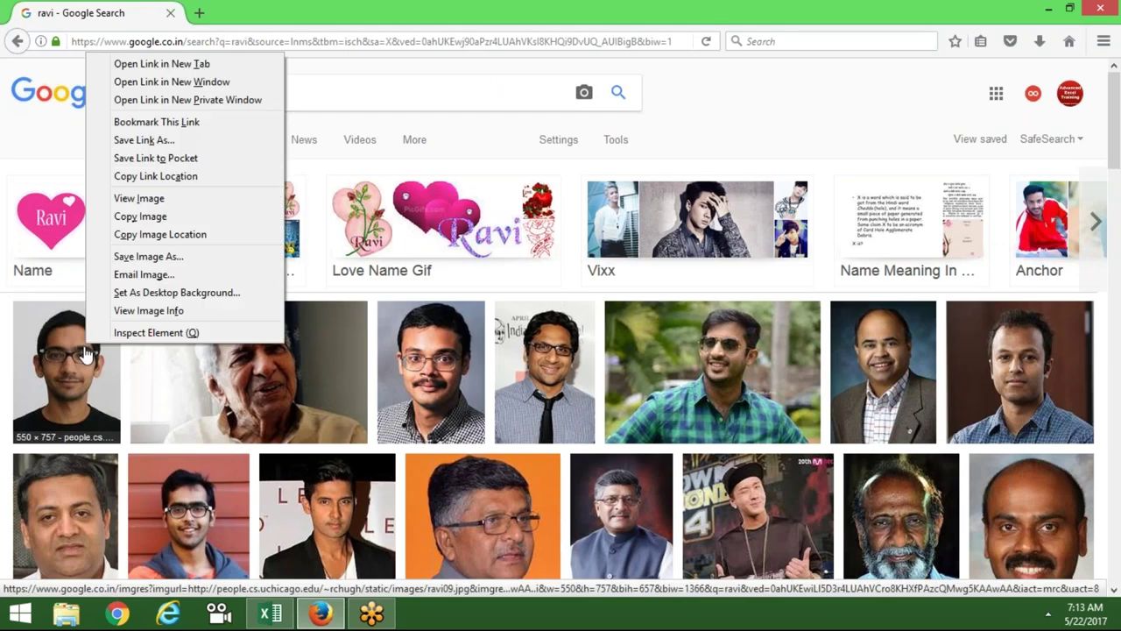
click(140, 216)
click(162, 224)
key(alt+Tab)
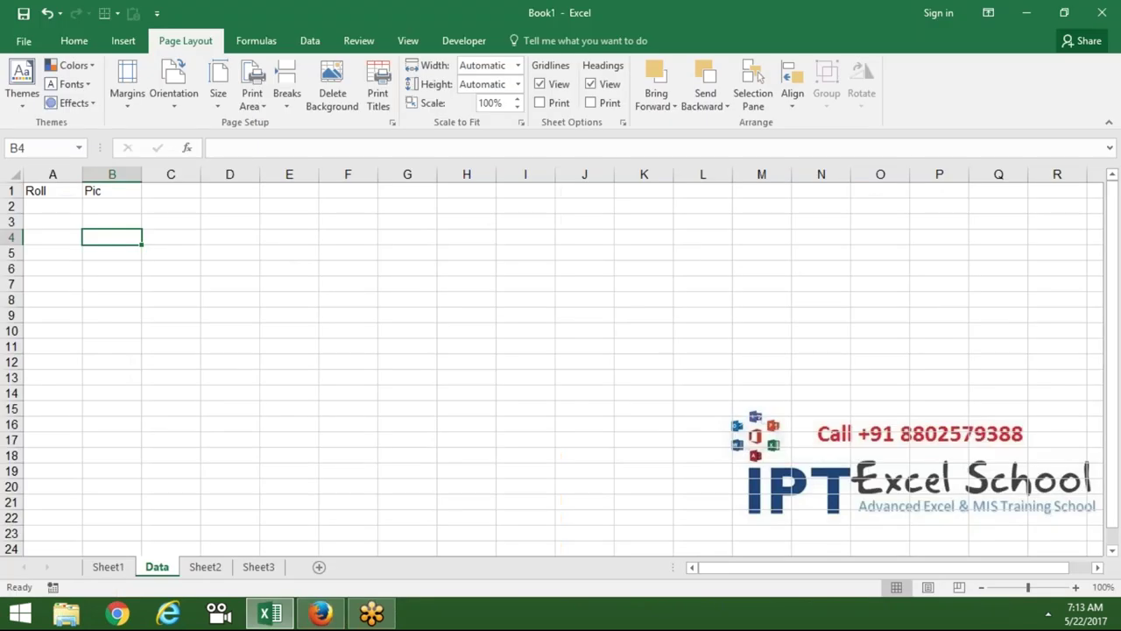
key(ctrl+v)
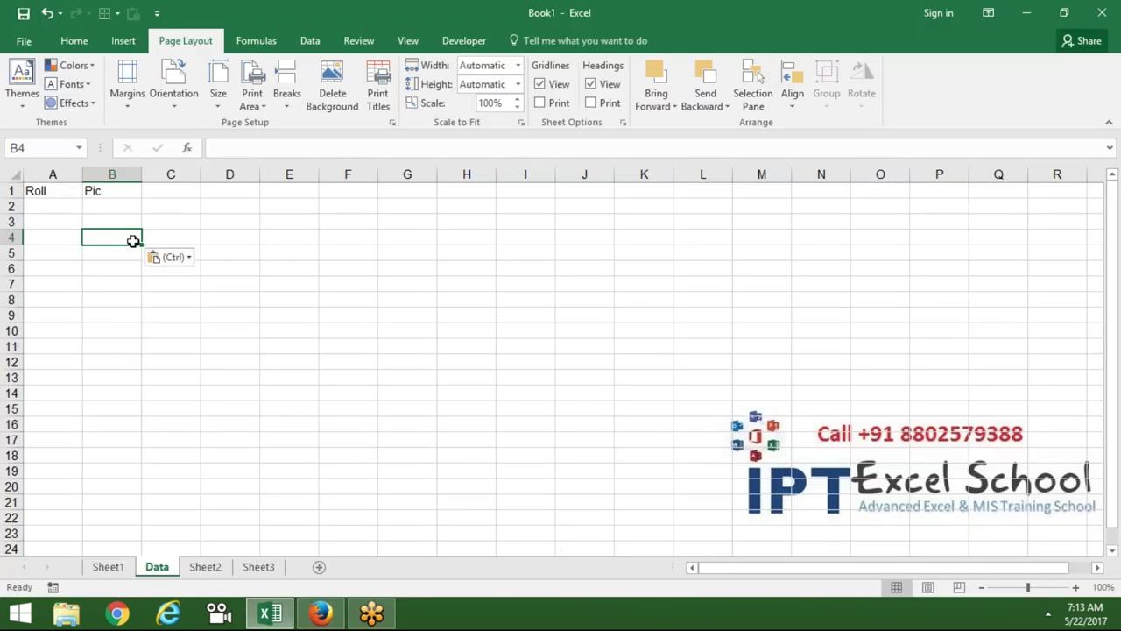
click(170, 263)
click(99, 318)
Copy the first portrait from its larger preview and paste it into Excel
key(alt+Tab)
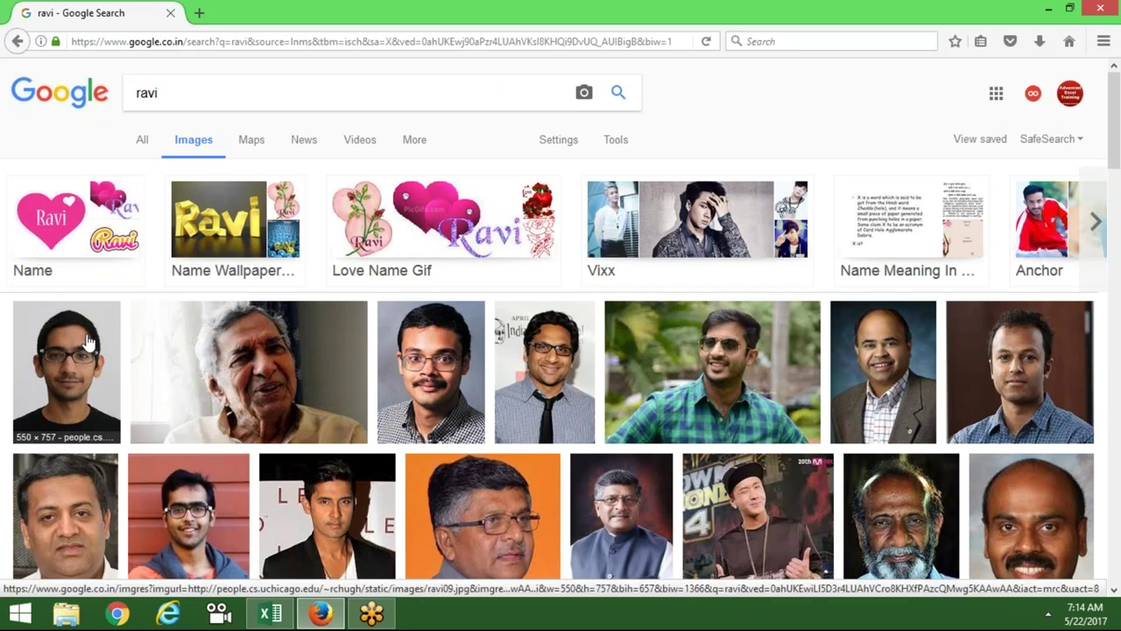
click(87, 342)
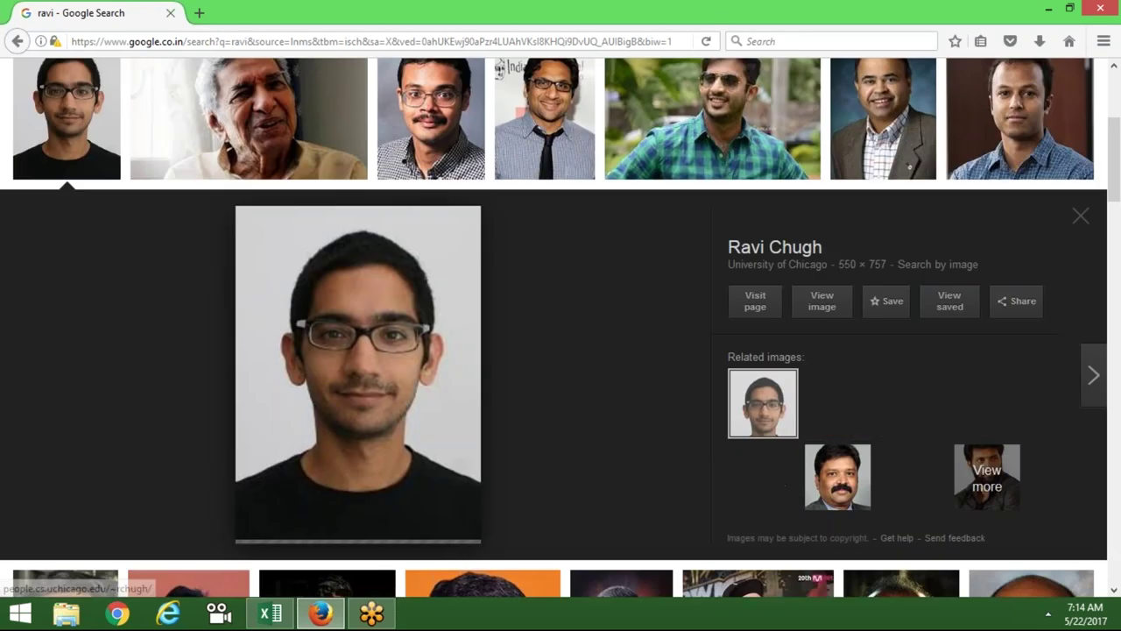
right_click(411, 407)
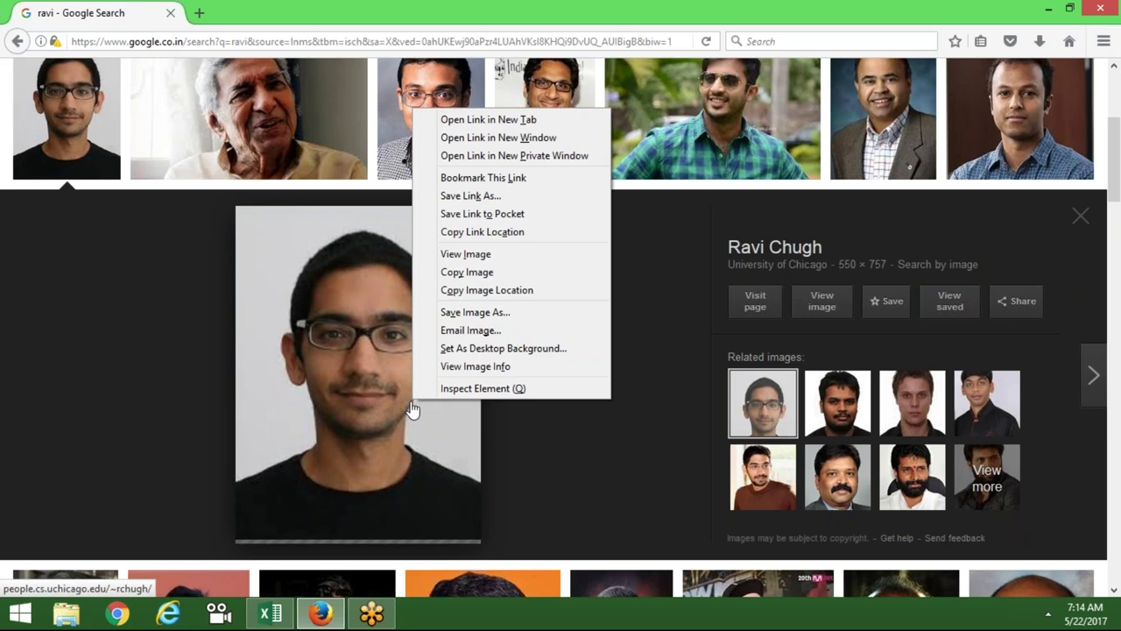
click(473, 273)
key(alt+Tab)
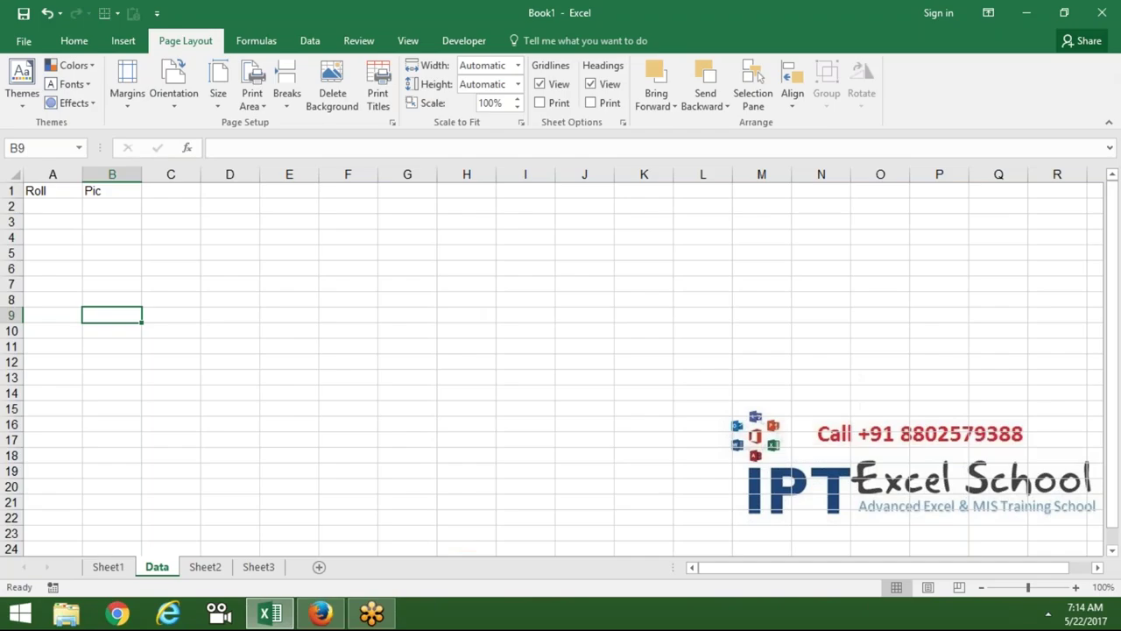
key(ctrl+v)
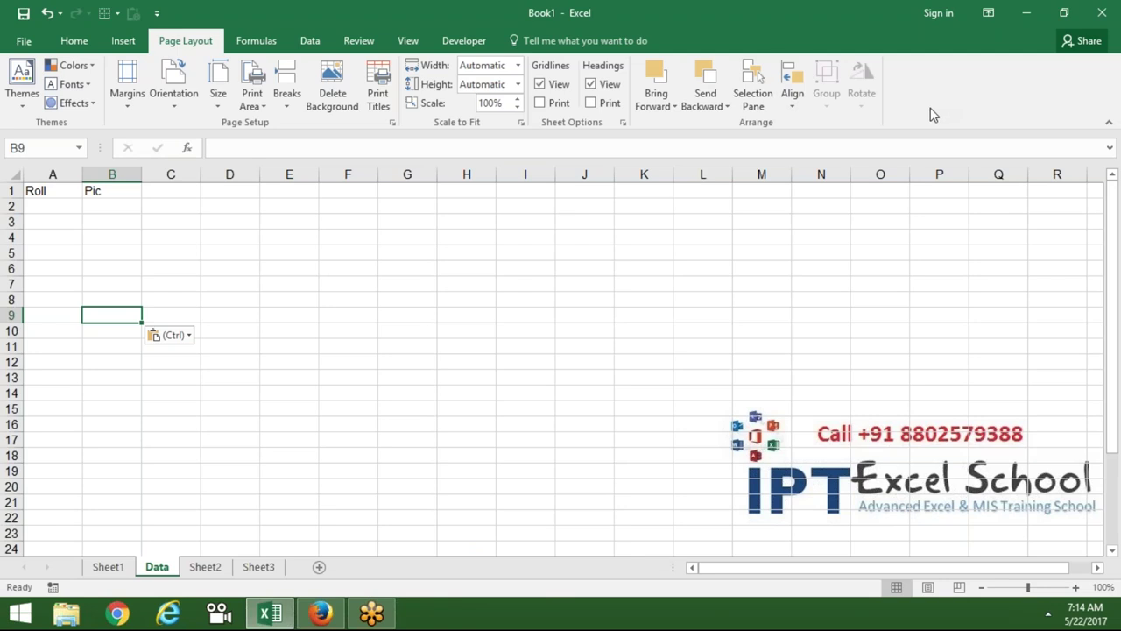
key(alt+Tab)
key(alt+Tab)
Try pasting the portrait into B5 and onto Sheet2, then return to the Data sheet
click(136, 247)
key(ctrl+v)
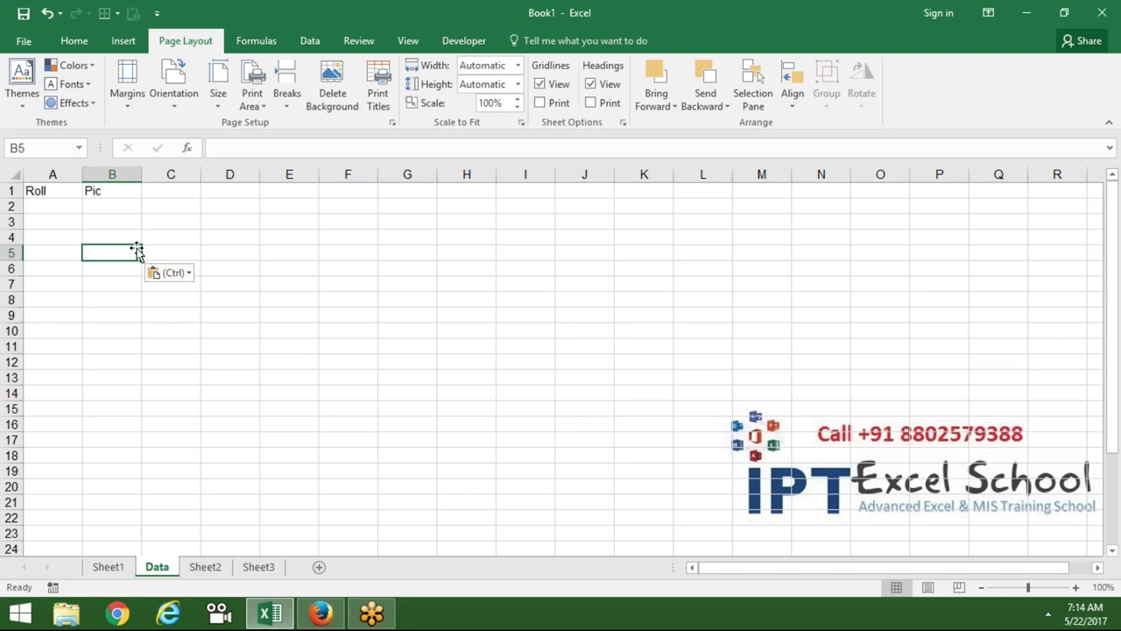
click(213, 287)
click(207, 567)
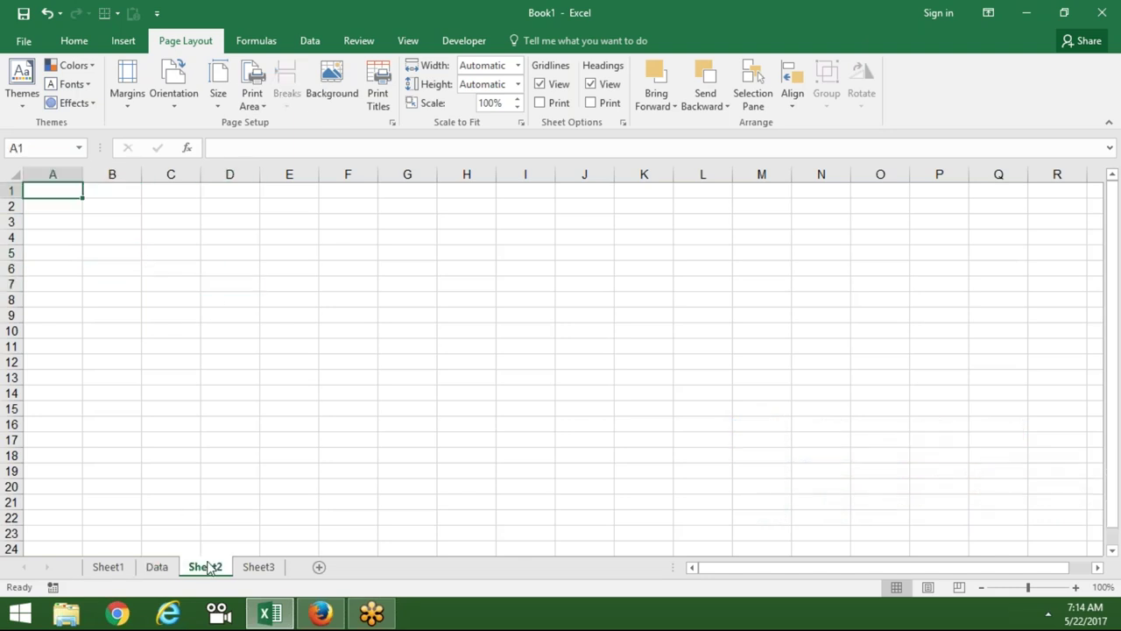
key(ctrl+v)
click(158, 569)
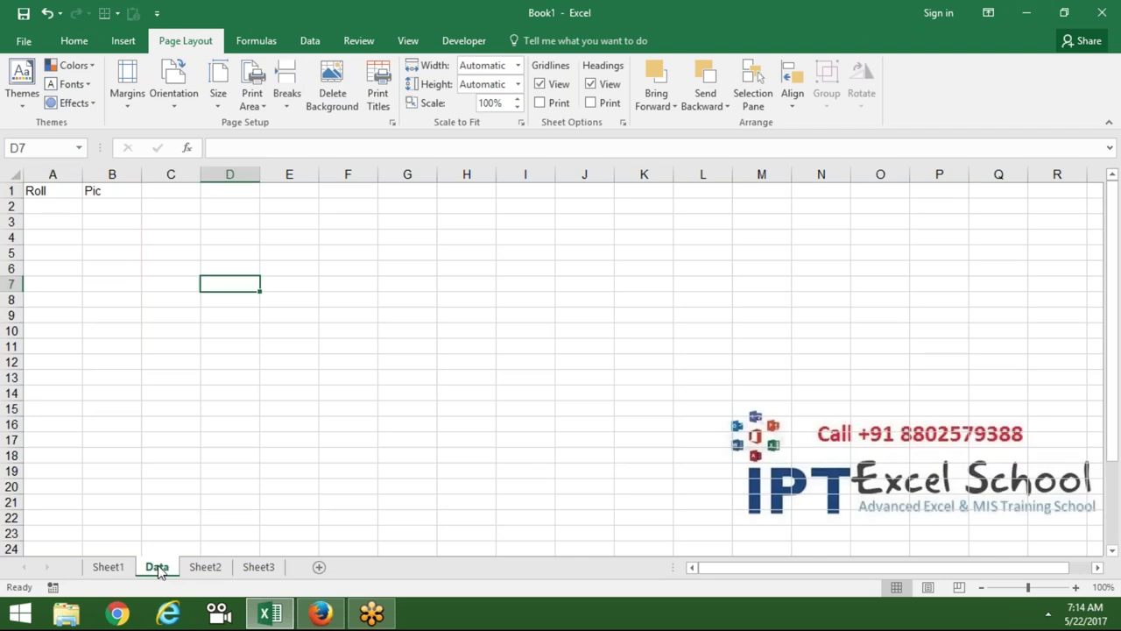
Paste the previewed portrait into the Data sheet, shrink it to a thumbnail, and heighten row 2
key(alt+Tab)
right_click(343, 309)
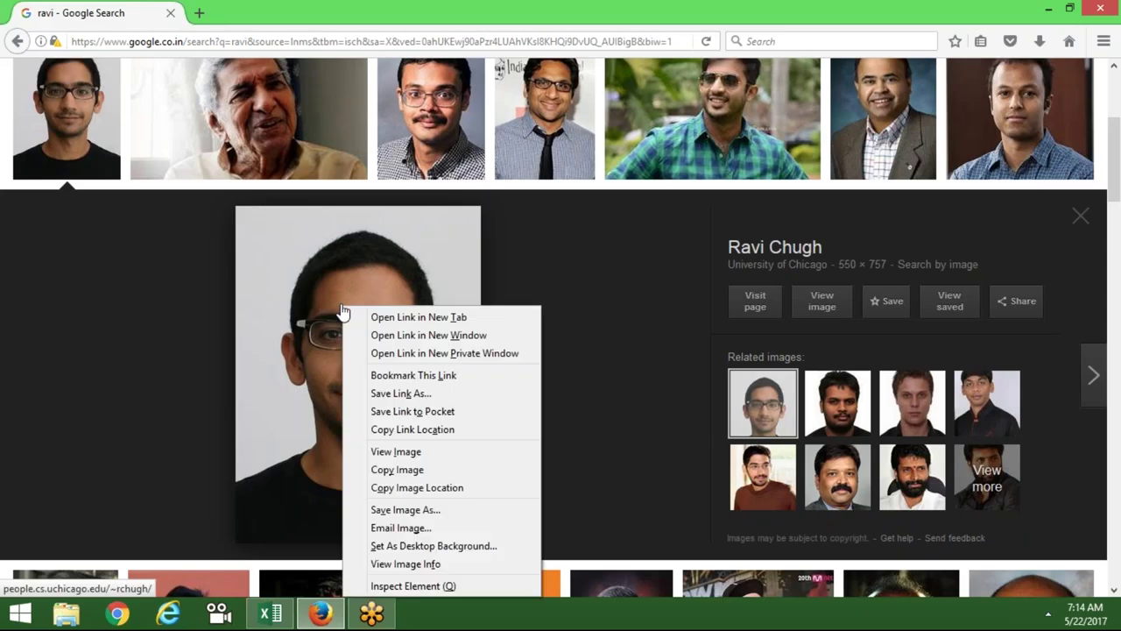
click(396, 471)
key(alt+Tab)
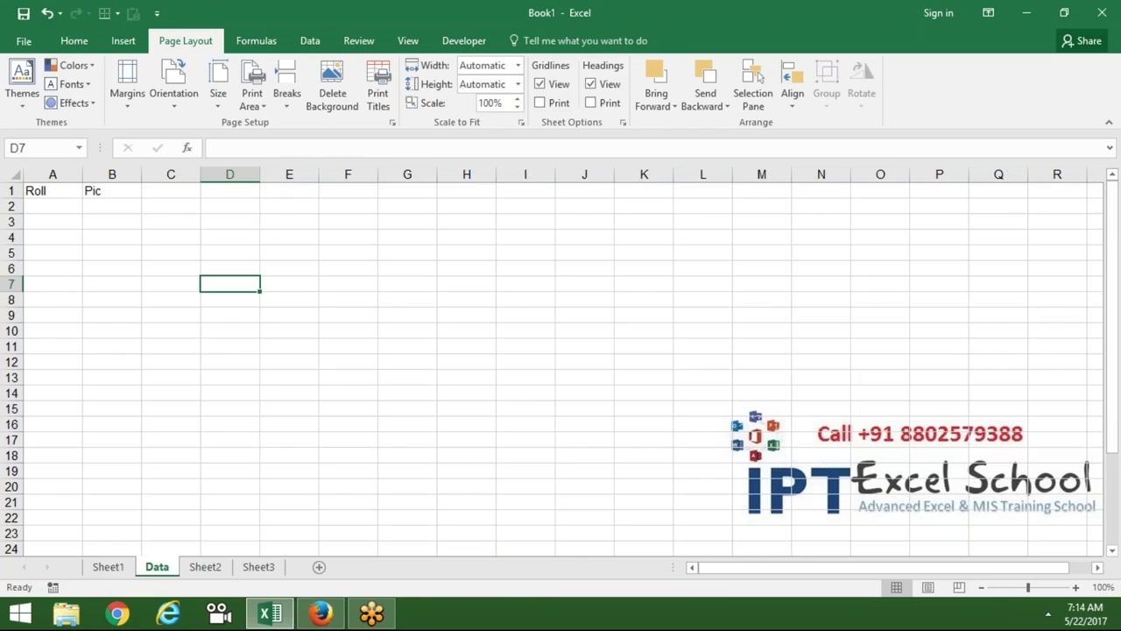
key(ctrl+v)
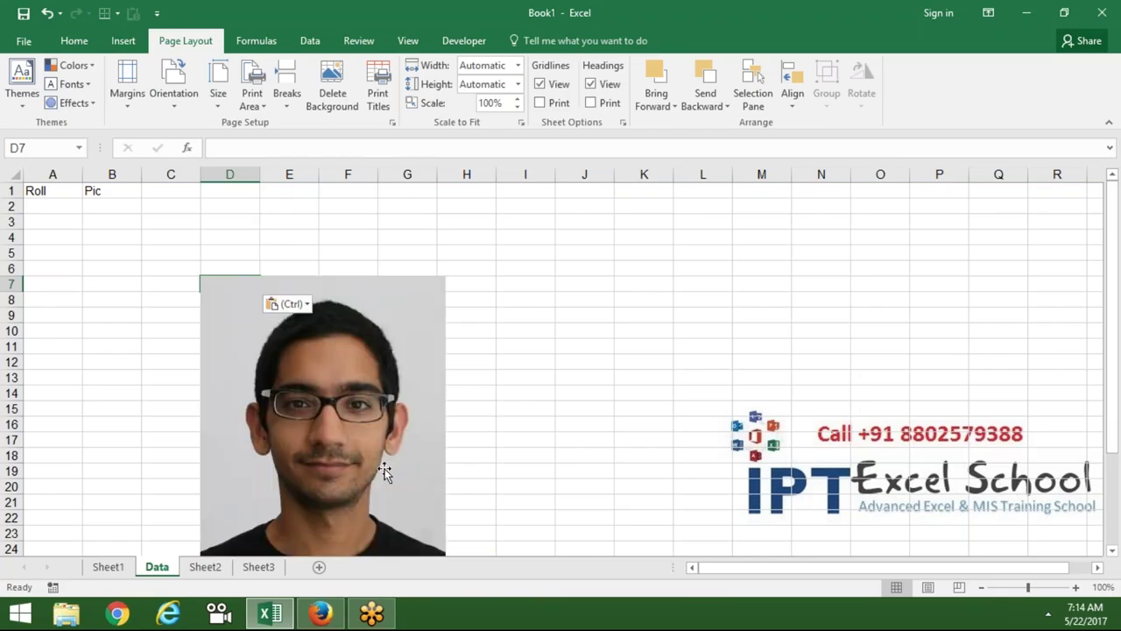
drag(415, 335, 475, 269)
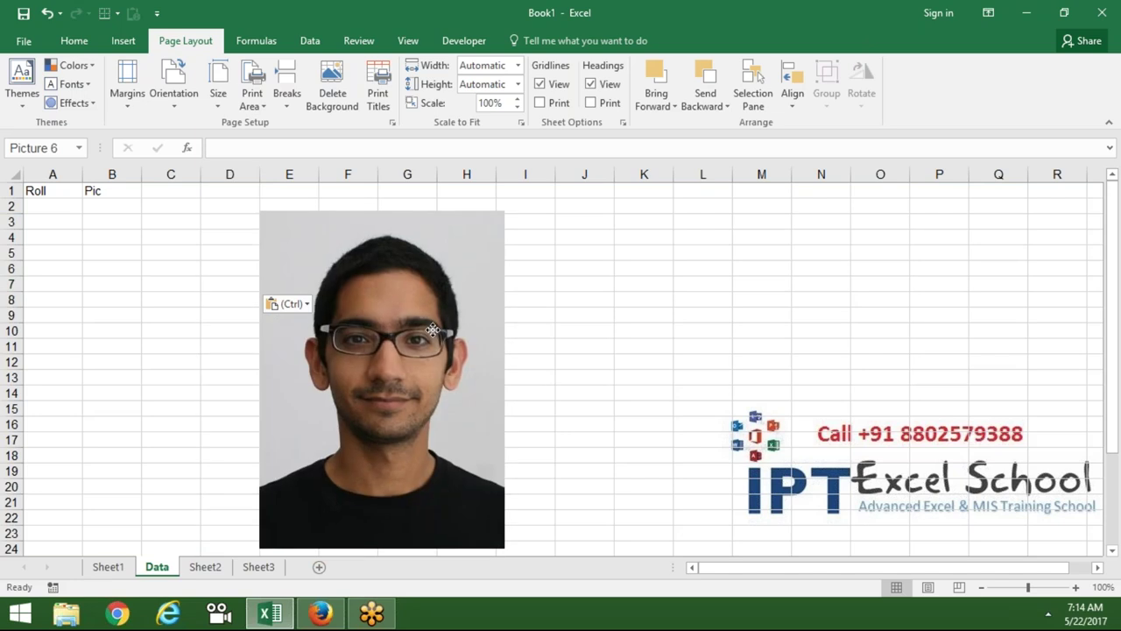
mouse_move(511, 213)
mouse_down()
mouse_move(350, 459)
mouse_move(343, 431)
mouse_up()
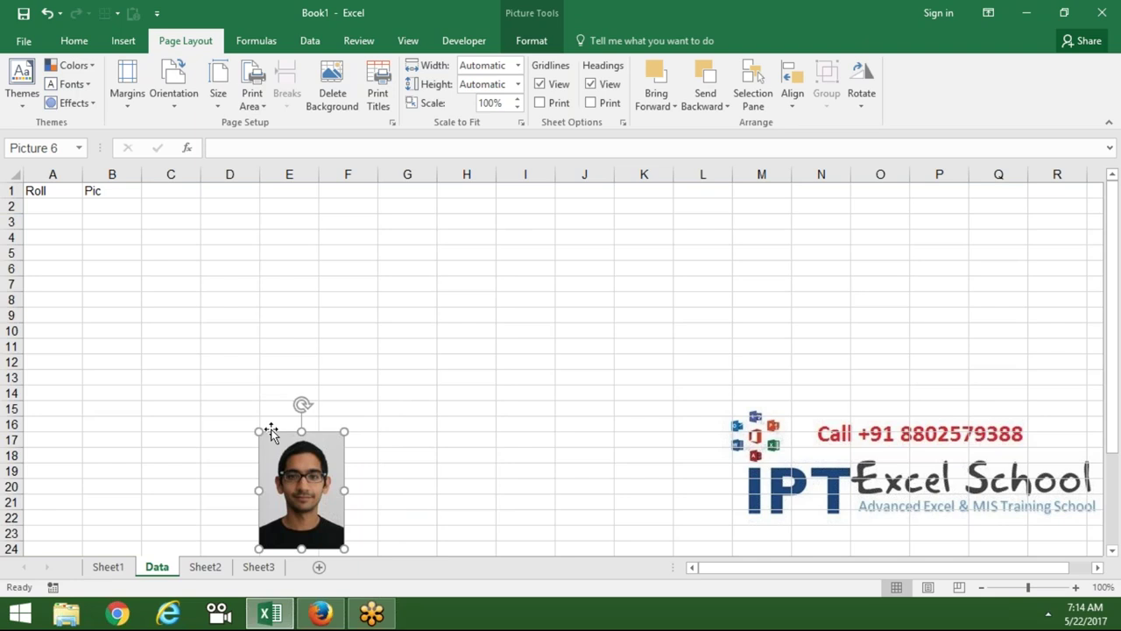
click(122, 282)
drag(12, 211, 10, 305)
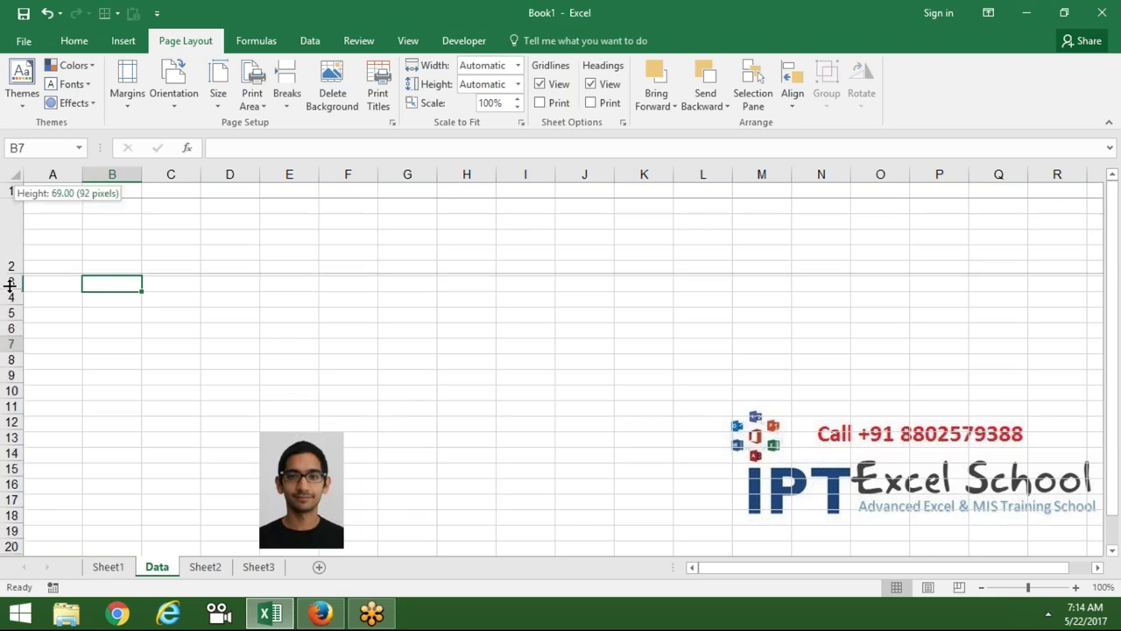
Widen column B, fit the first photo inside B2, and adjust row 2 and row 3 heights
drag(141, 174, 194, 174)
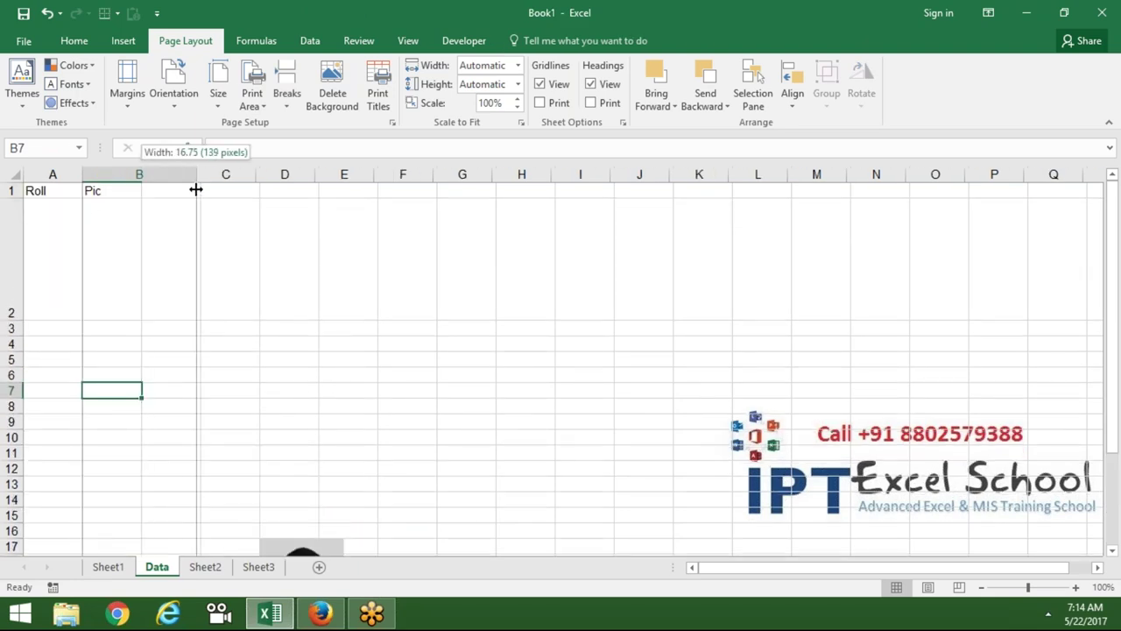
drag(342, 530, 137, 210)
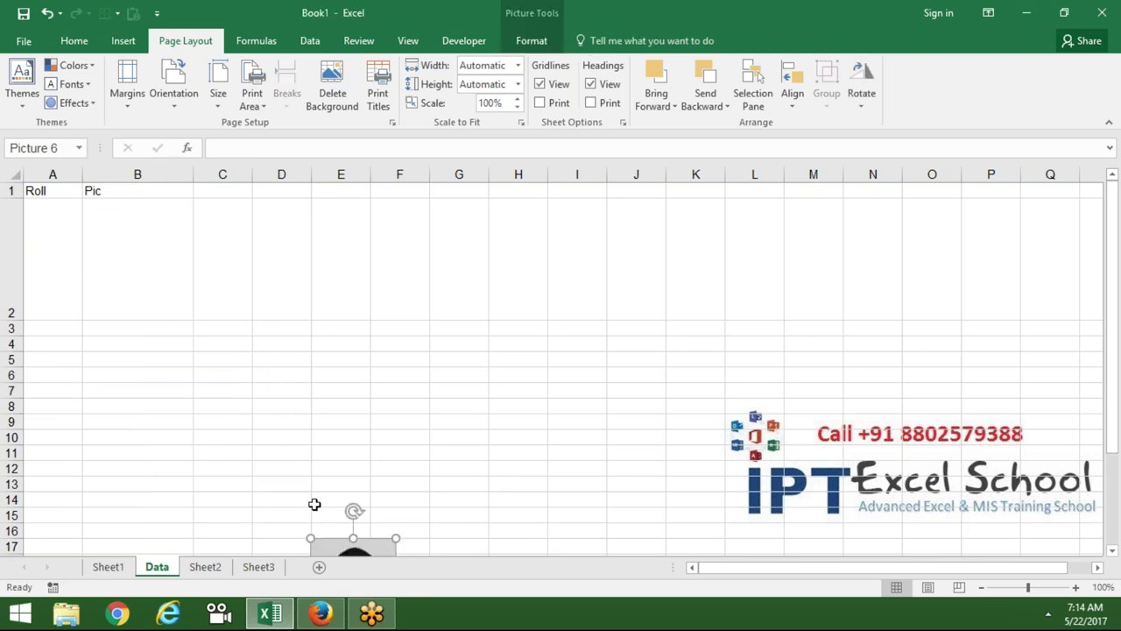
mouse_move(336, 536)
mouse_down()
mouse_move(126, 245)
mouse_move(125, 223)
mouse_up()
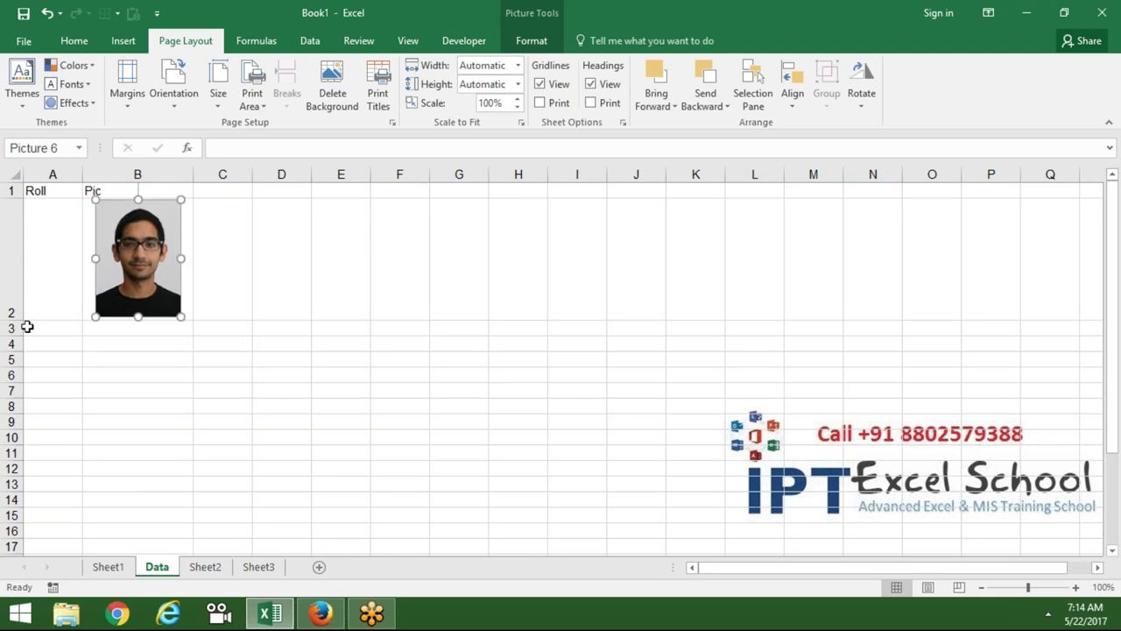
drag(21, 337, 19, 431)
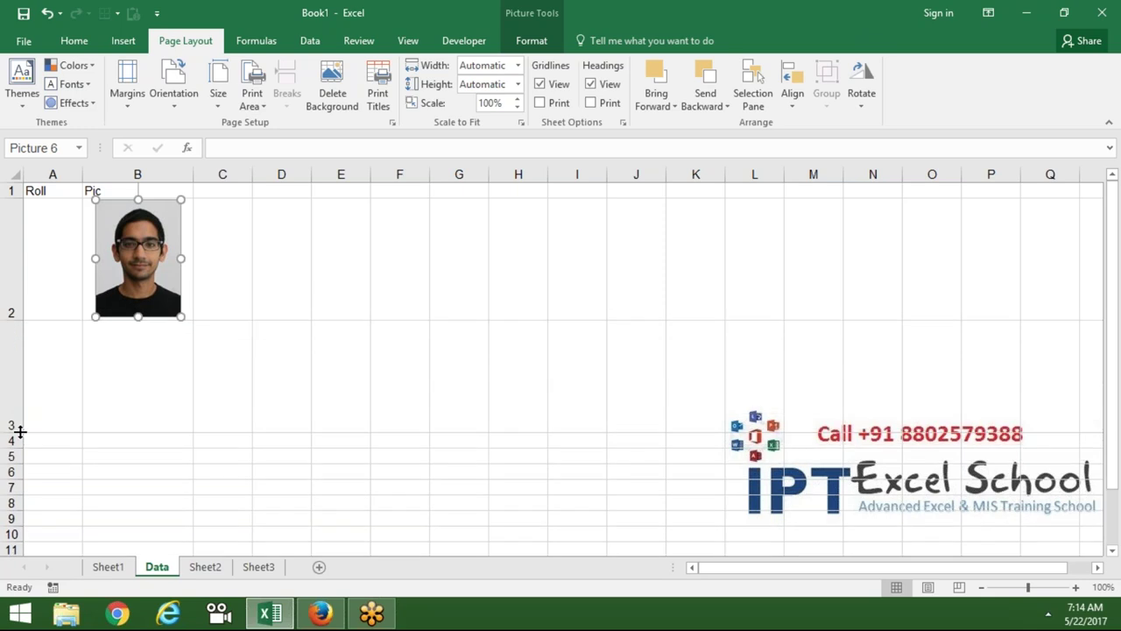
mouse_move(181, 317)
mouse_down()
mouse_move(178, 267)
mouse_move(169, 301)
mouse_up()
drag(9, 320, 9, 307)
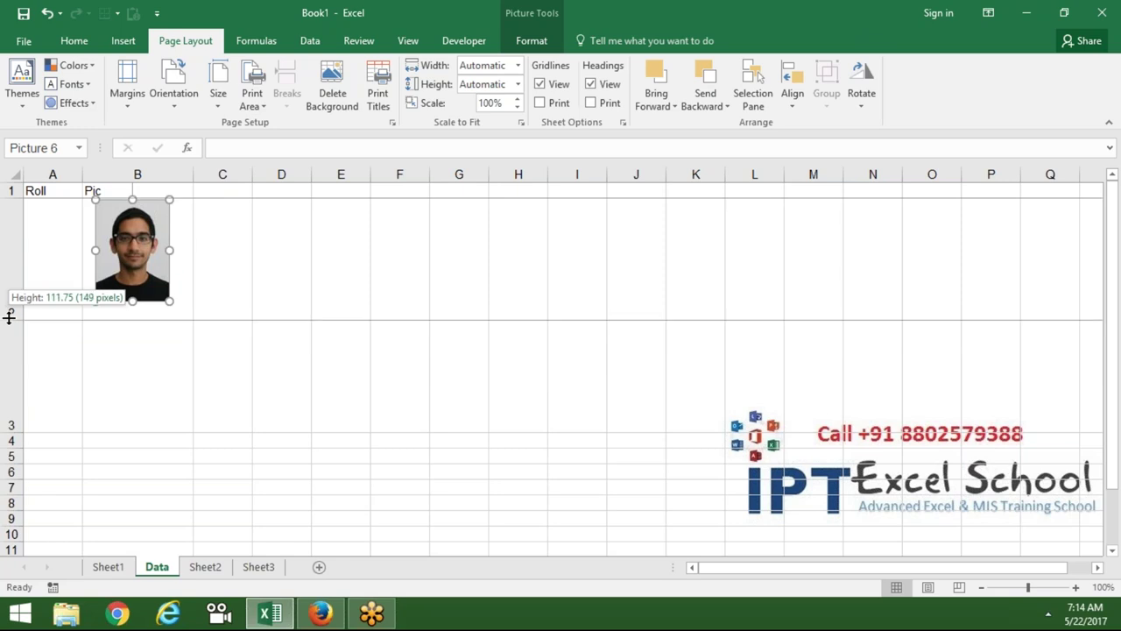
click(60, 352)
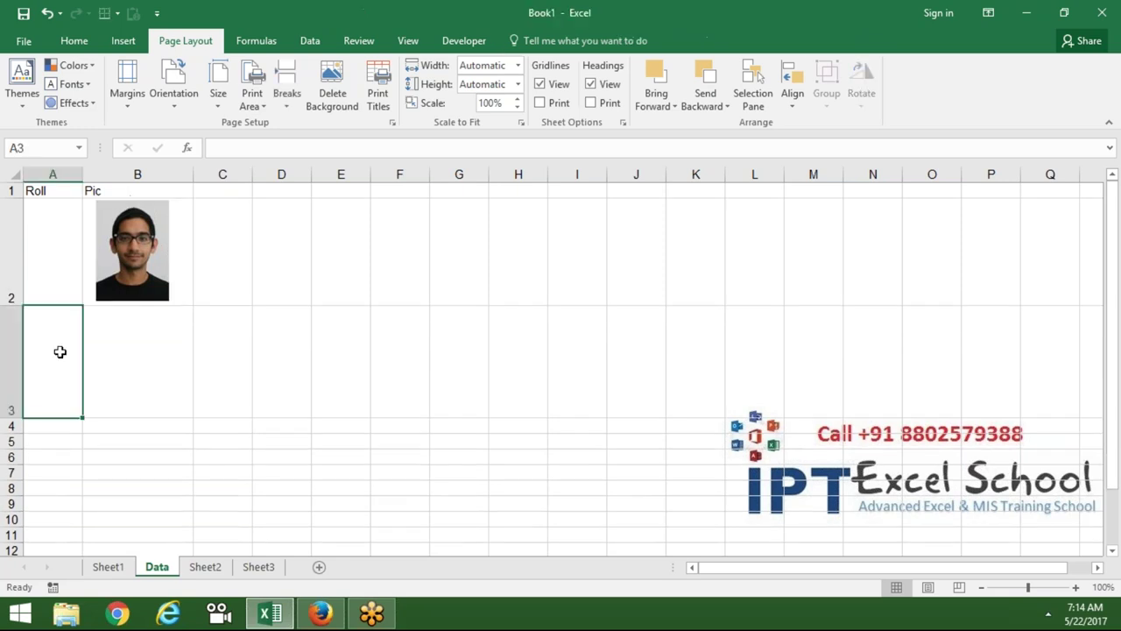
key(alt+Tab)
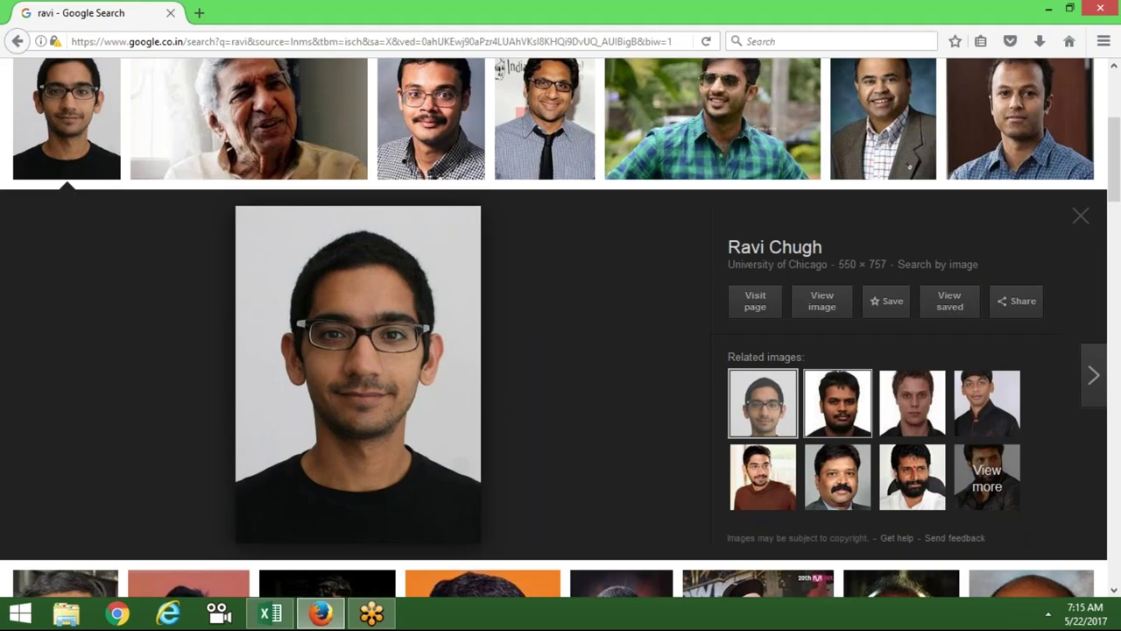
Copy the second related portrait from Google Images and paste it into Excel
click(836, 422)
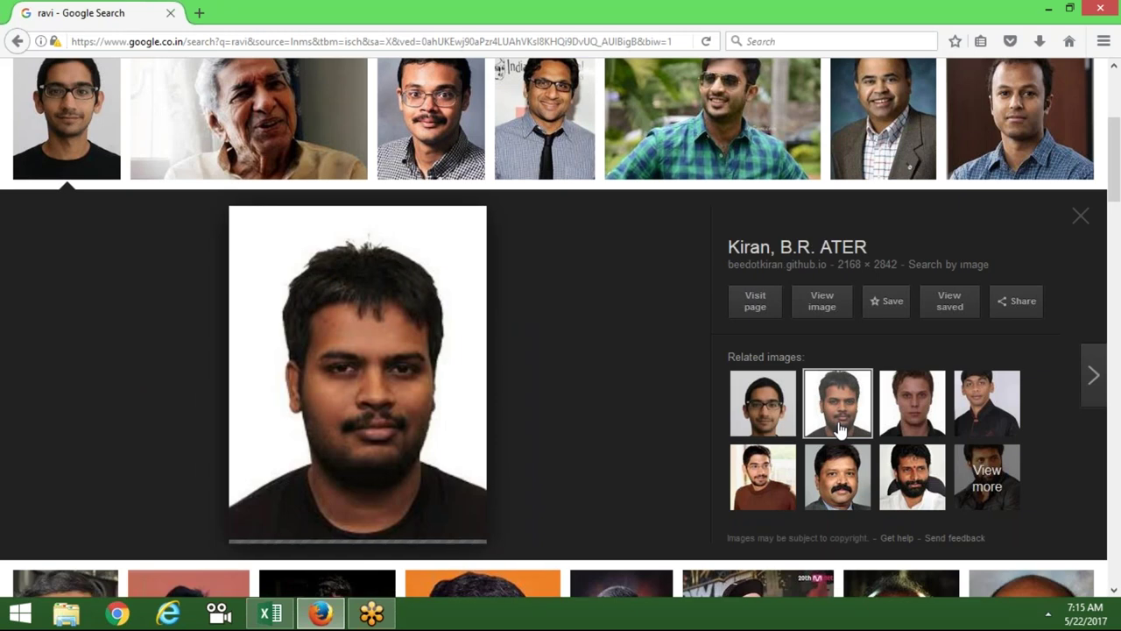
right_click(333, 419)
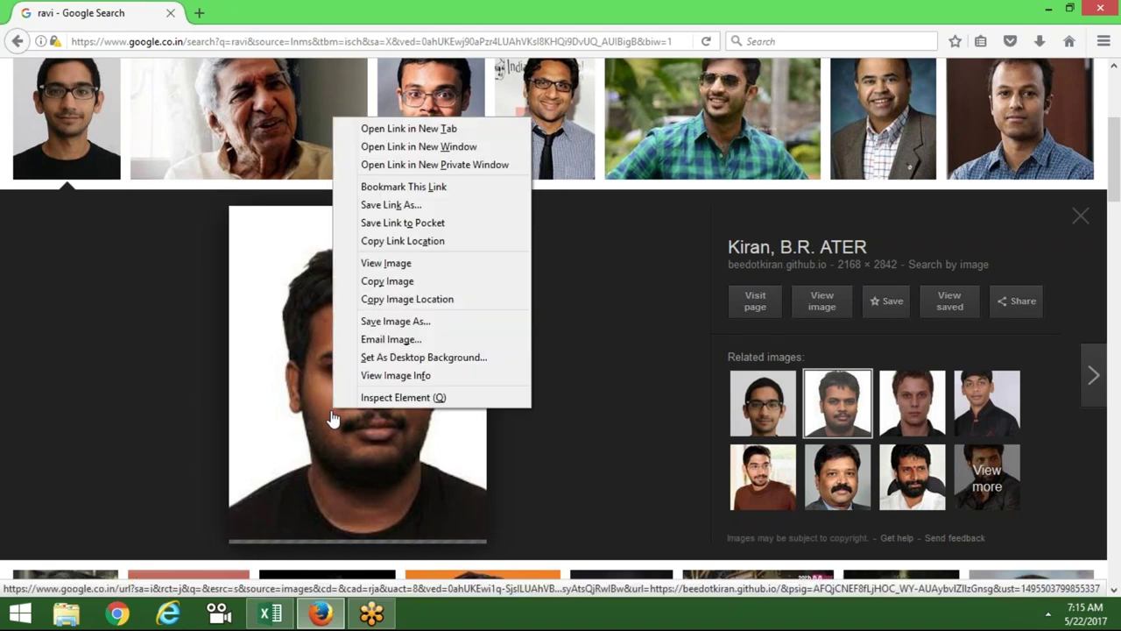
click(417, 282)
key(alt+Tab)
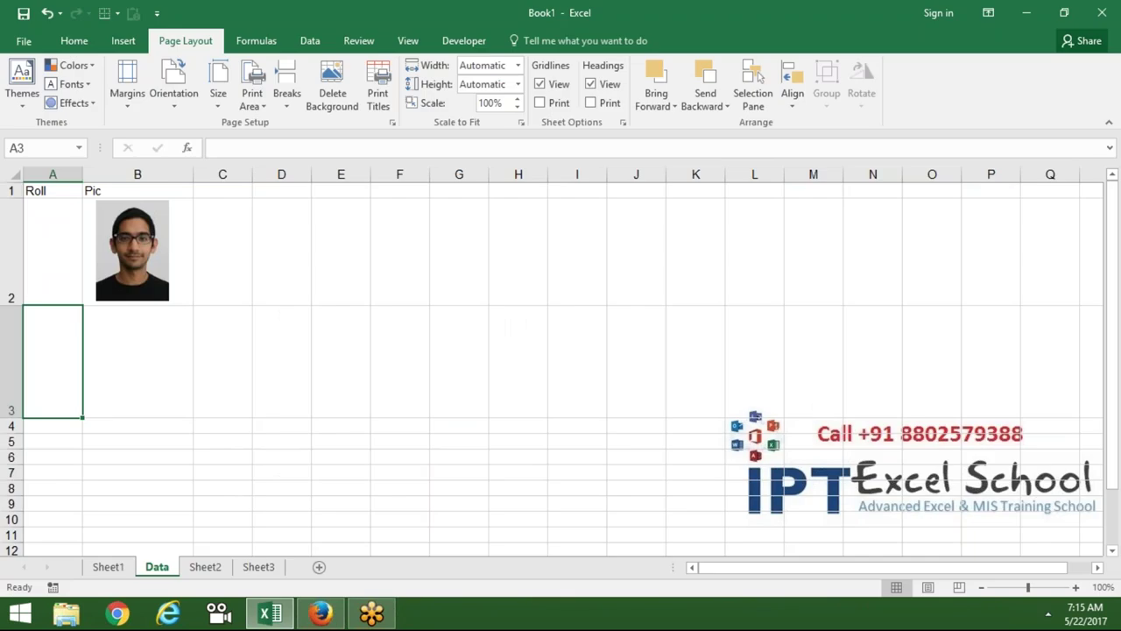
key(ctrl+v)
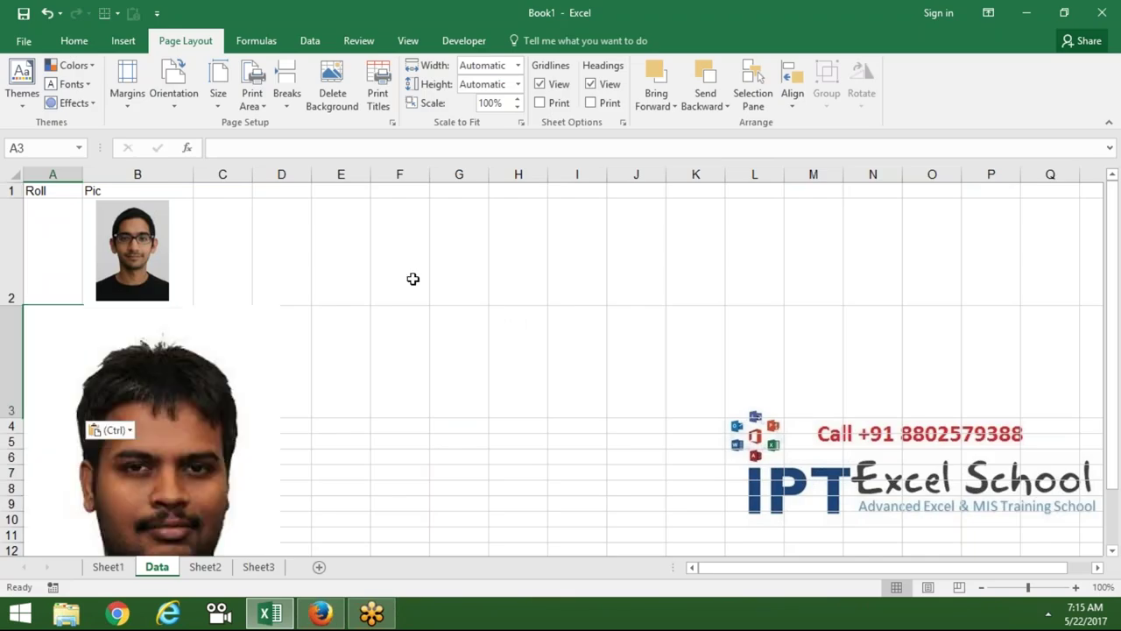
Shrink the second portrait into cell B3 and make row 4 taller
drag(169, 435, 540, 377)
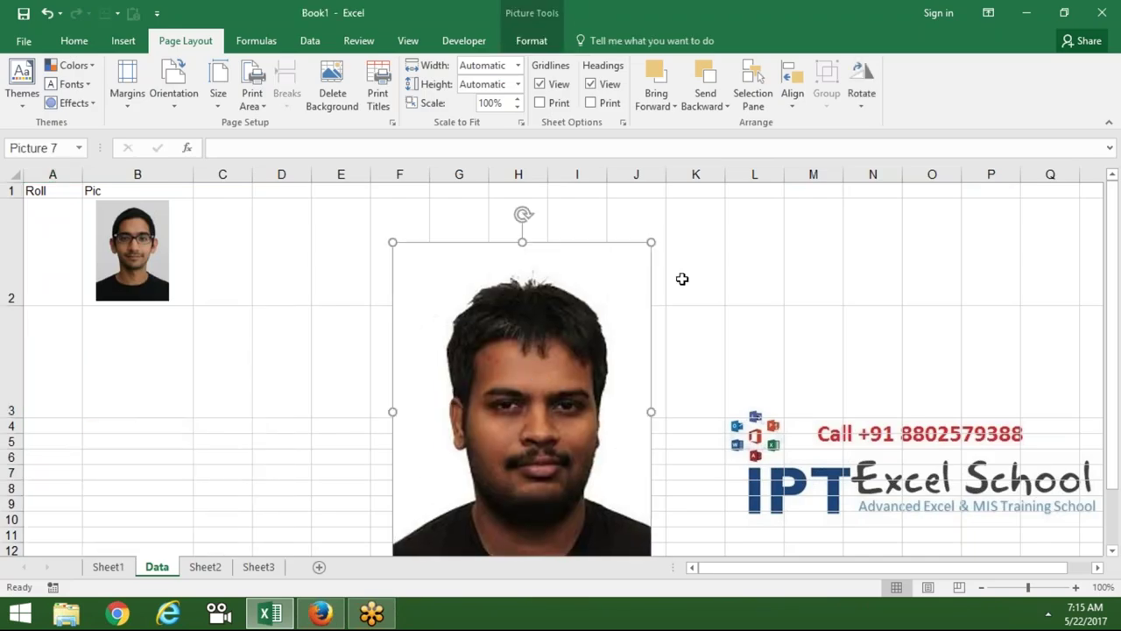
mouse_move(651, 242)
mouse_down()
mouse_move(480, 489)
mouse_move(167, 362)
mouse_up()
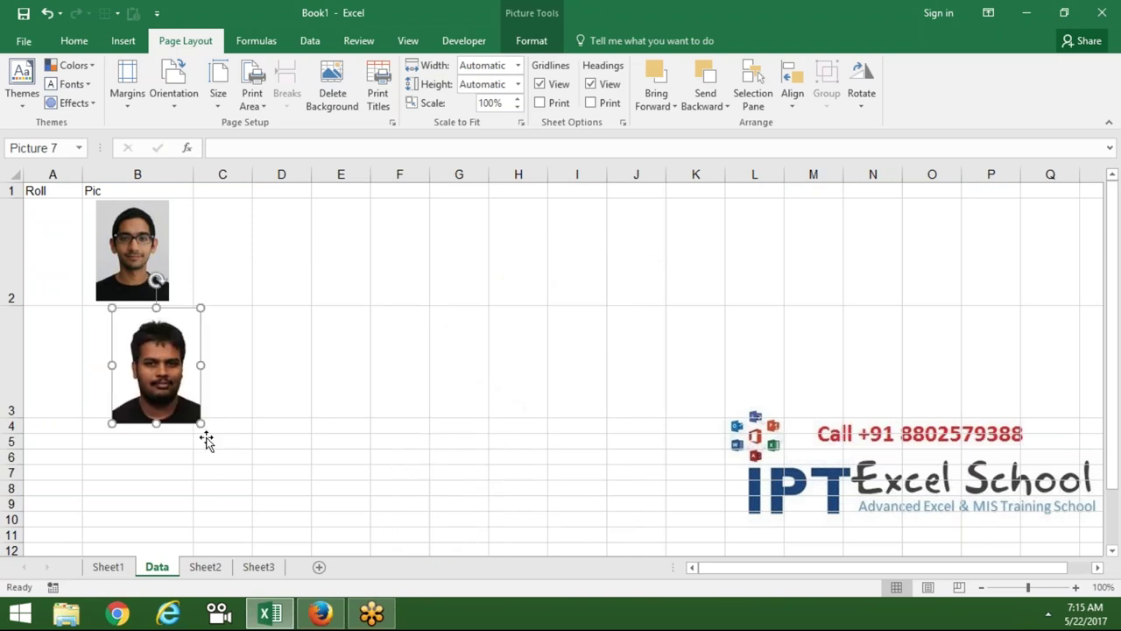
drag(200, 423, 156, 390)
click(122, 456)
drag(8, 433, 7, 519)
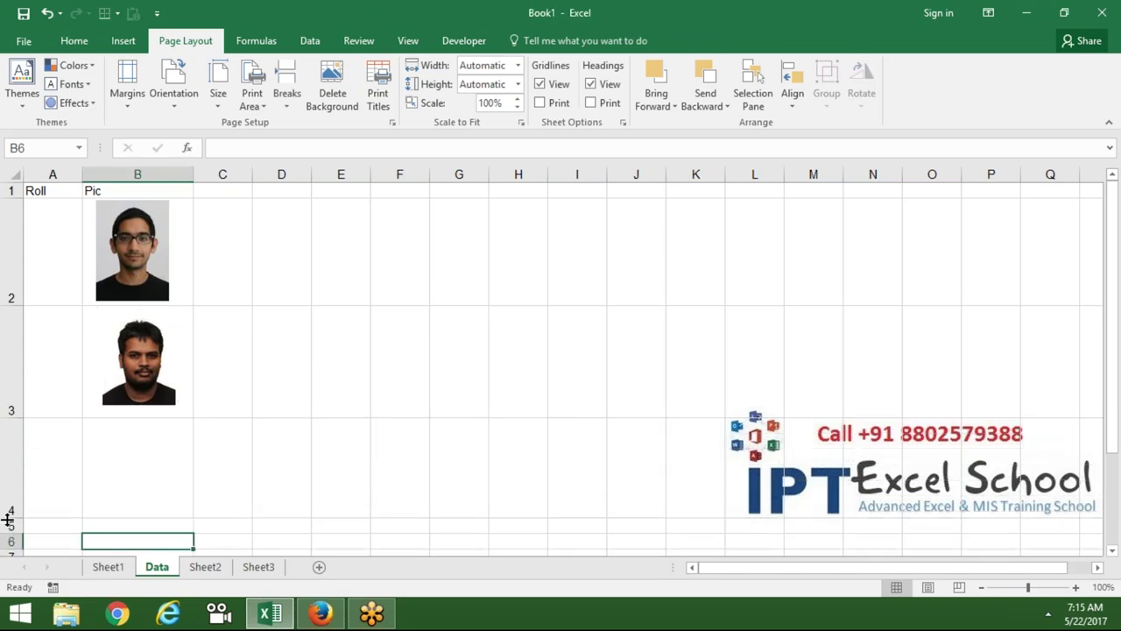
key(alt+Tab)
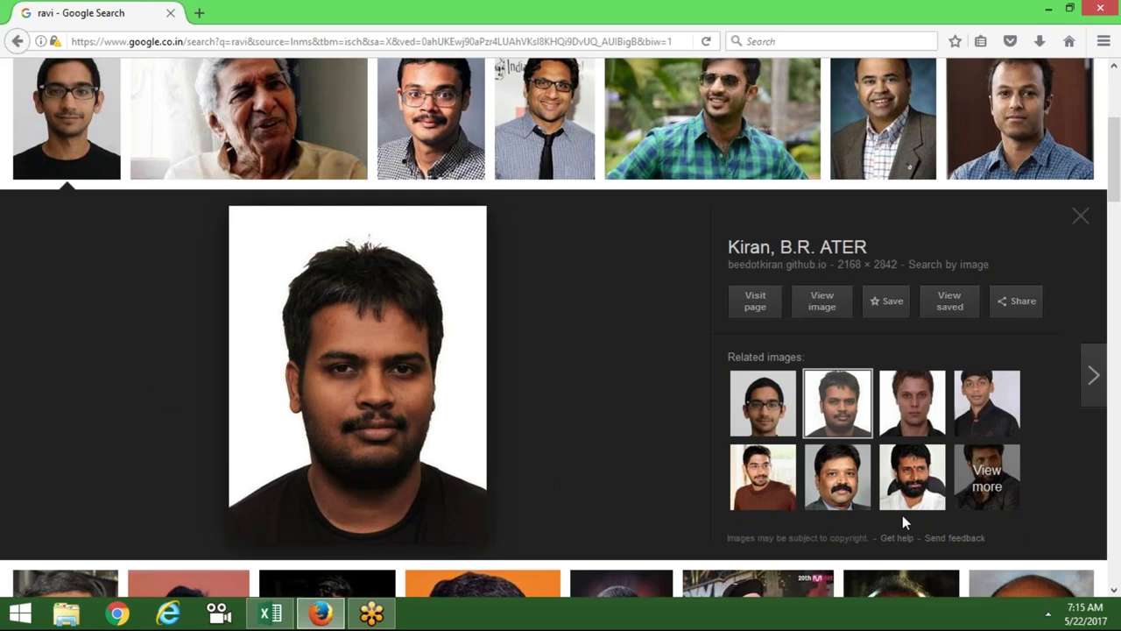
Copy the third related portrait and paste it into the Data sheet
click(848, 464)
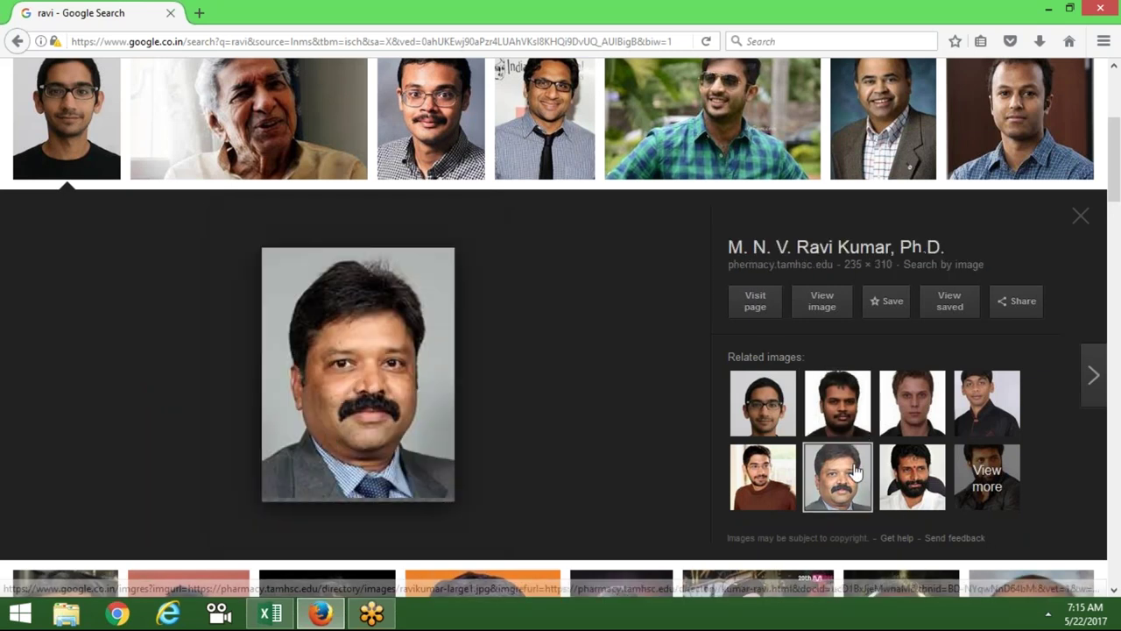
right_click(331, 436)
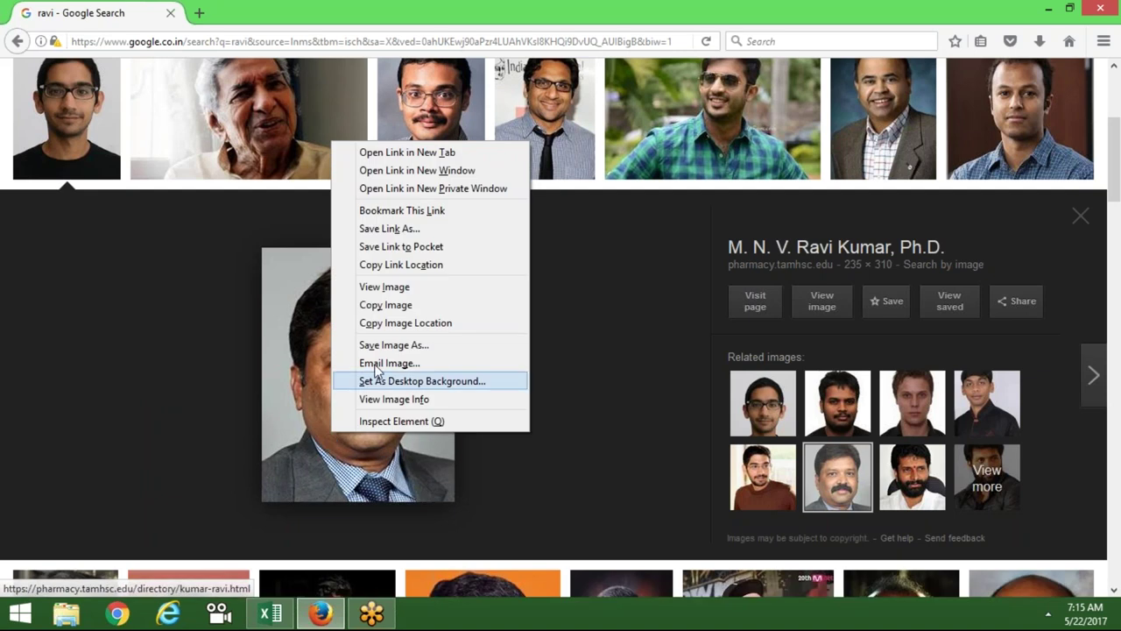
click(389, 307)
key(alt+Tab)
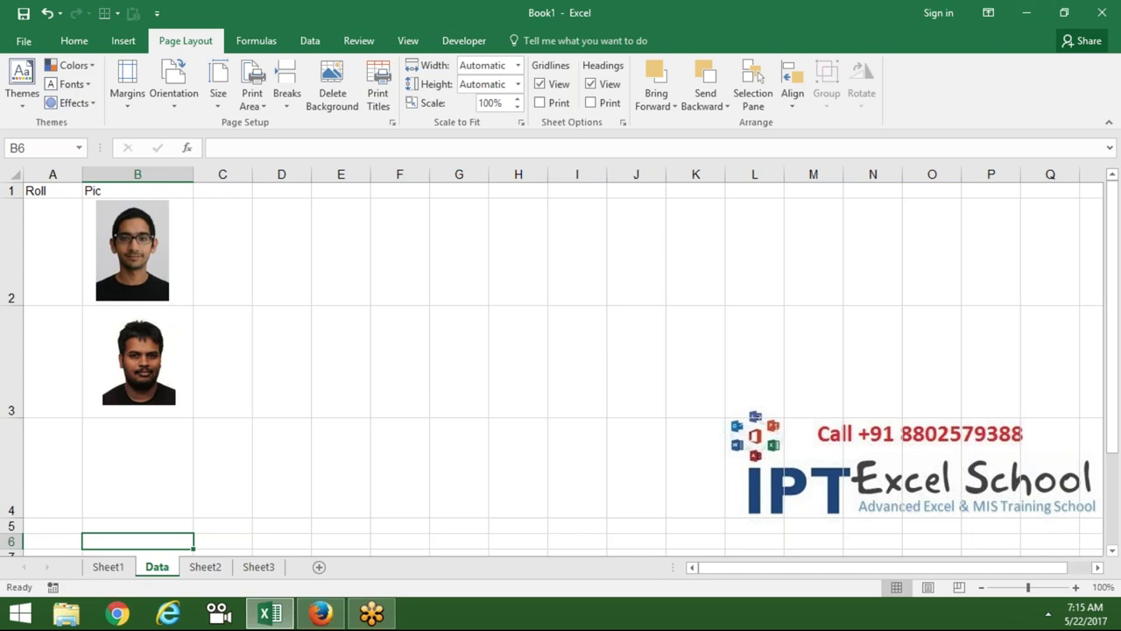
key(ctrl+v)
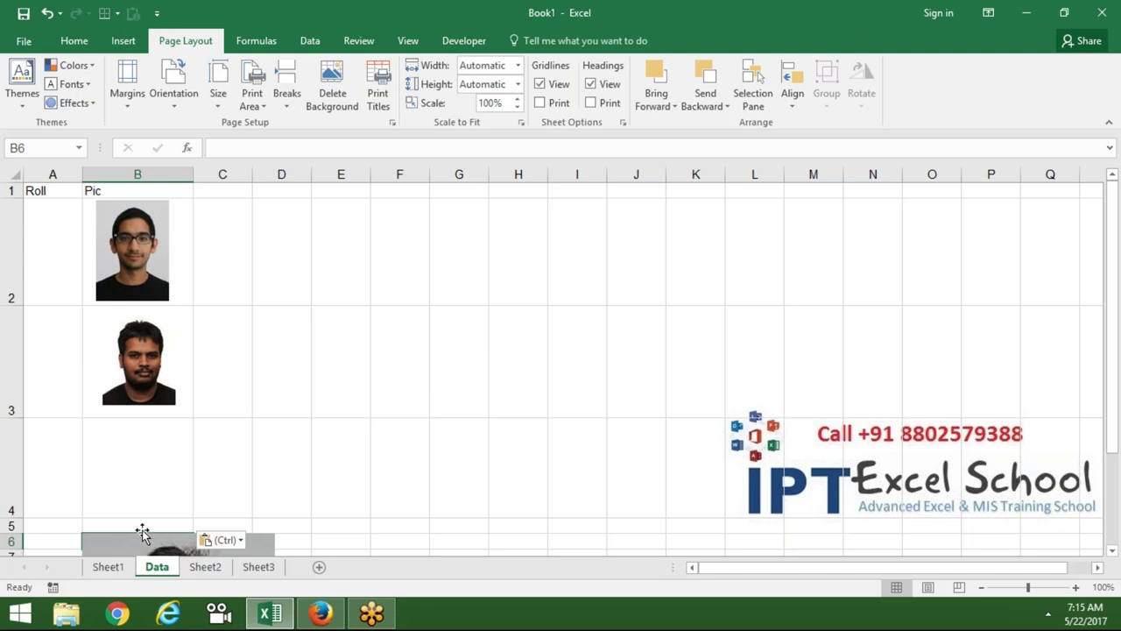
Shrink the third portrait and position it inside cell B4
mouse_move(143, 536)
mouse_down()
mouse_move(462, 281)
mouse_move(479, 198)
mouse_up()
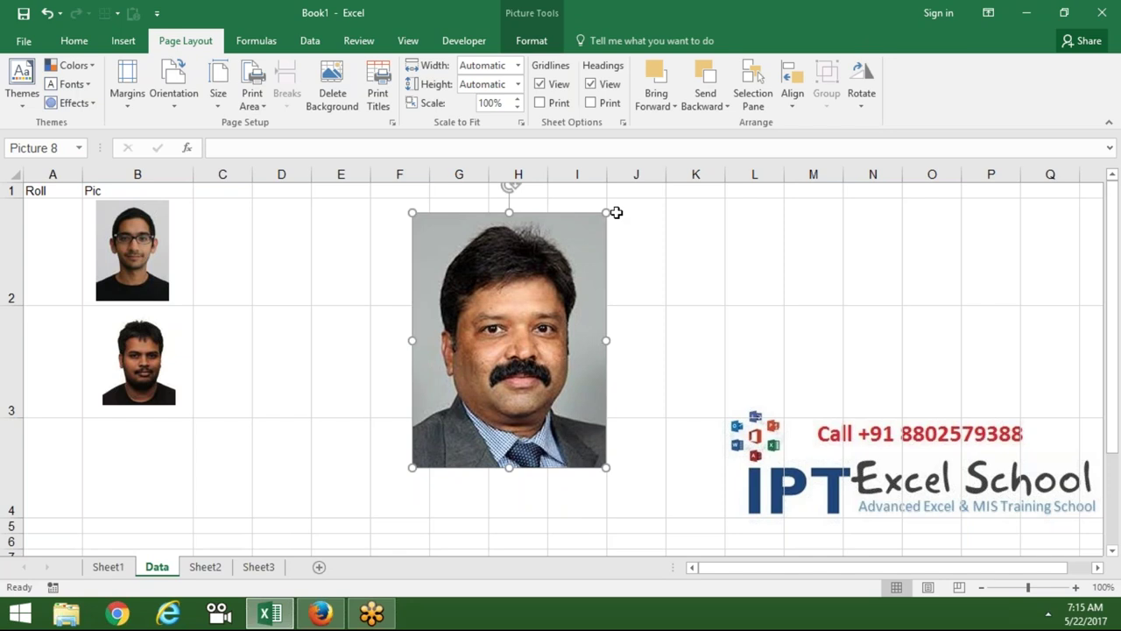
drag(607, 212, 517, 333)
drag(488, 383, 359, 352)
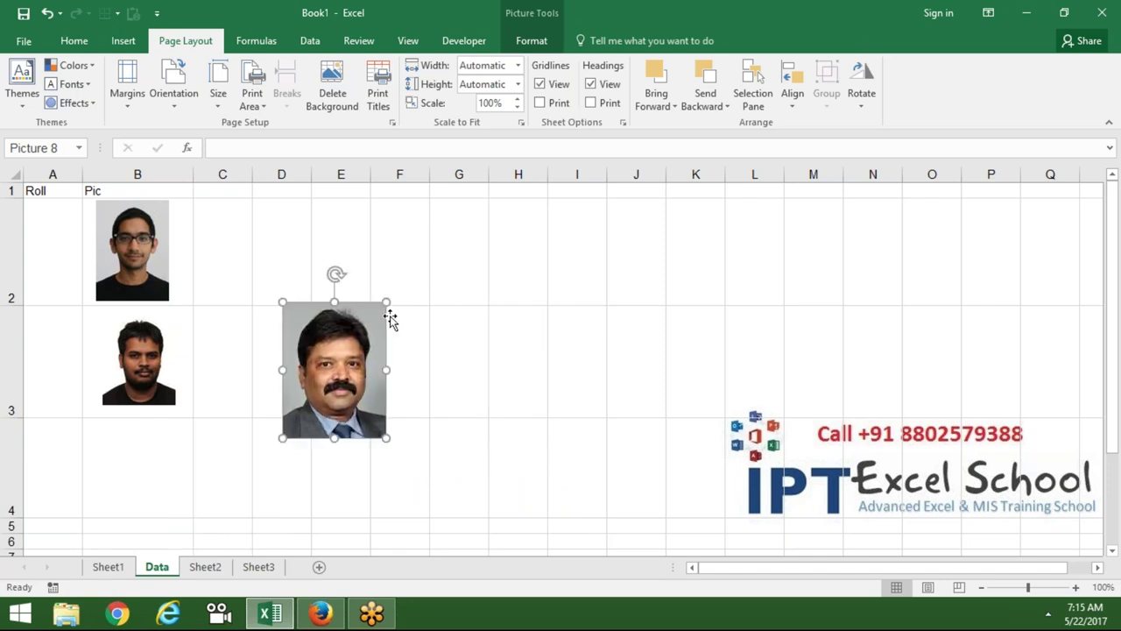
drag(387, 304, 353, 345)
drag(324, 385, 143, 458)
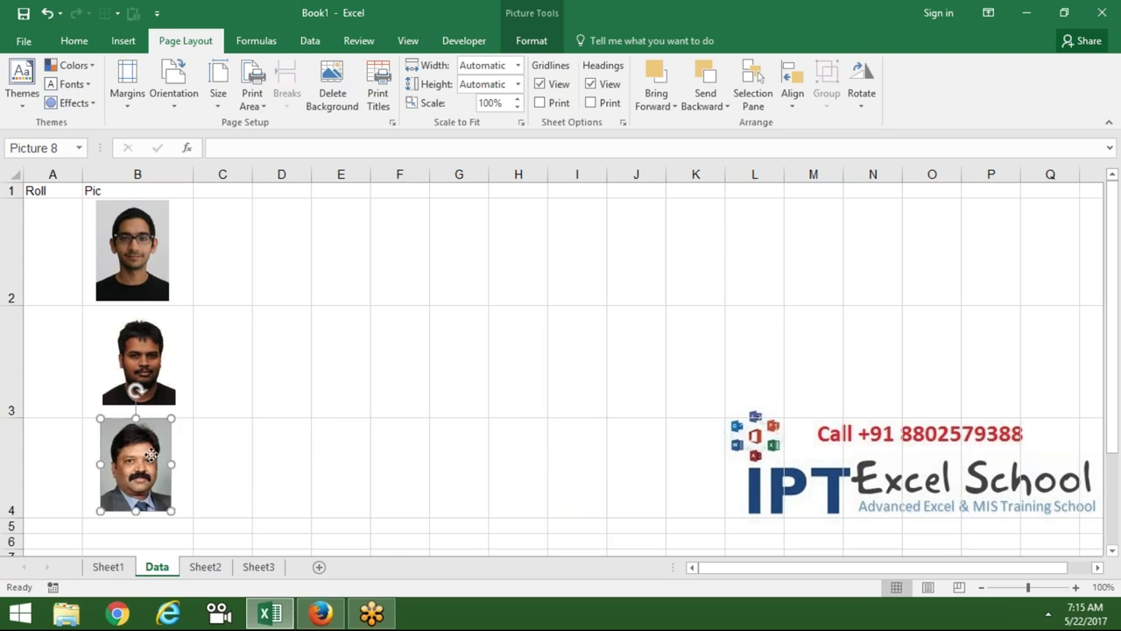
drag(151, 455, 149, 459)
click(372, 271)
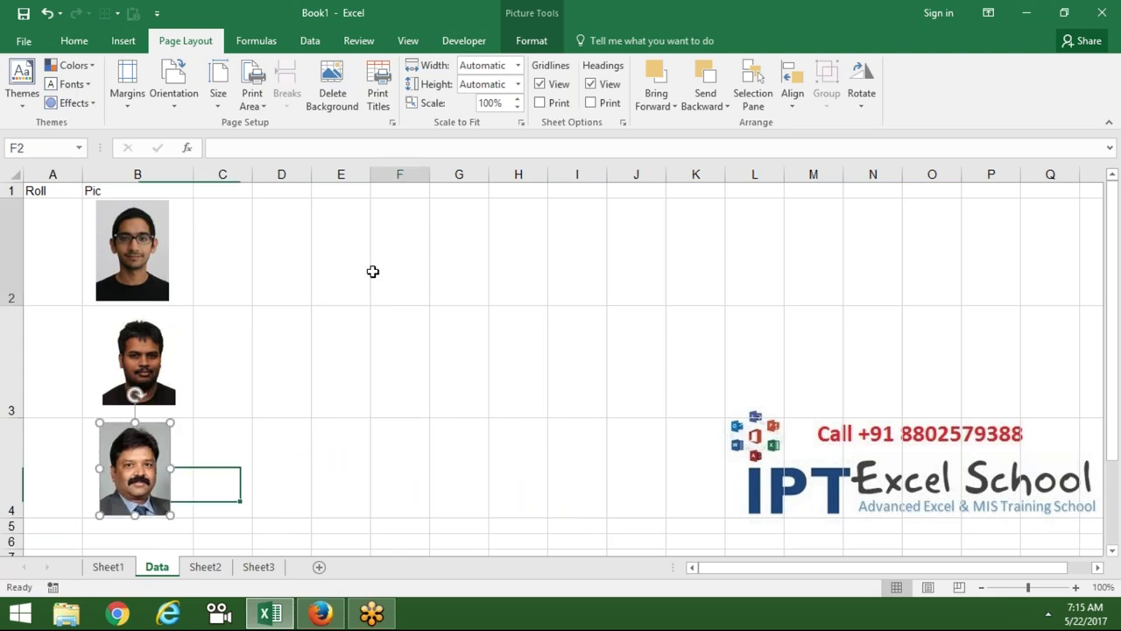
Enter roll numbers 1, 2 and 3 in cells A2:A4
click(63, 257)
text(1)
key(Return)
text(2)
key(Return)
text(3)
key(Return)
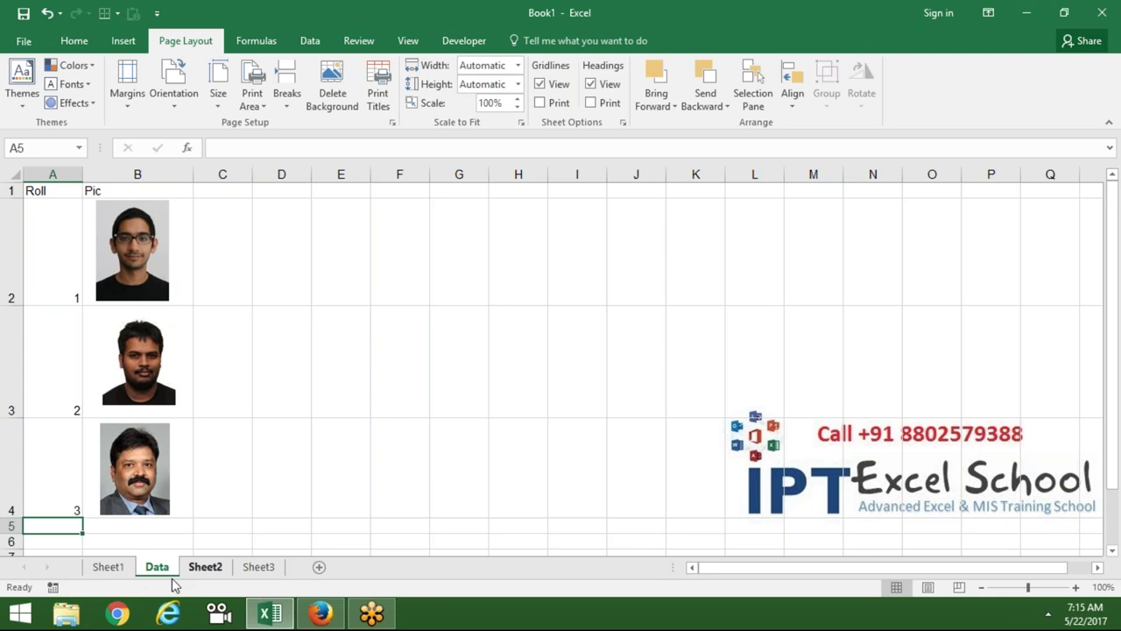
click(116, 567)
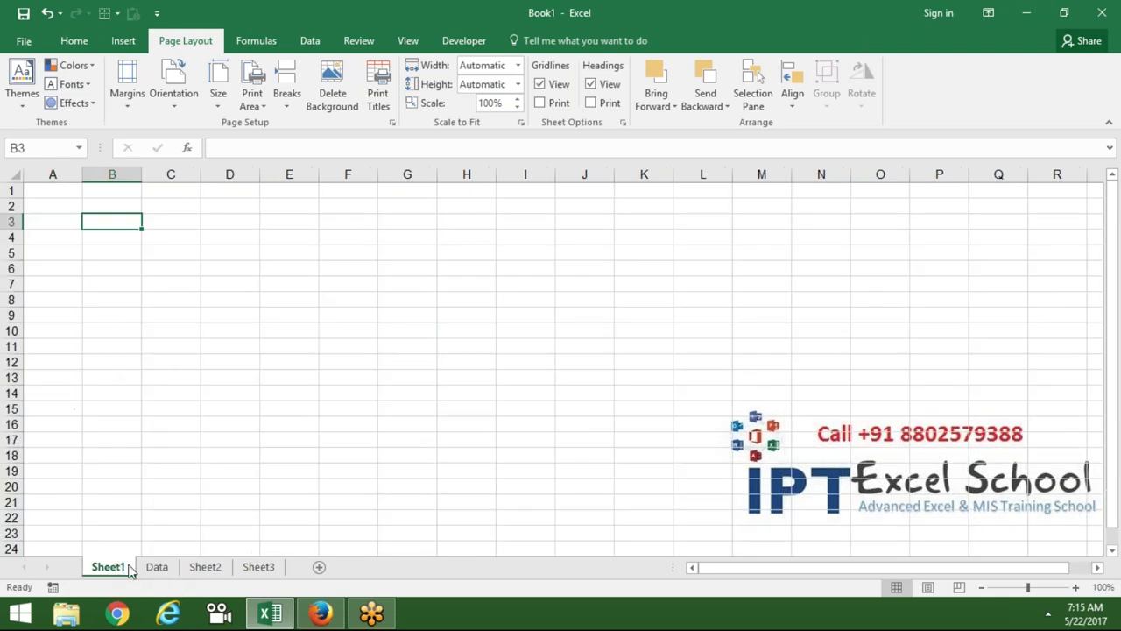
Enter roll number 1 in Sheet1 cell A3
click(60, 221)
text(1)
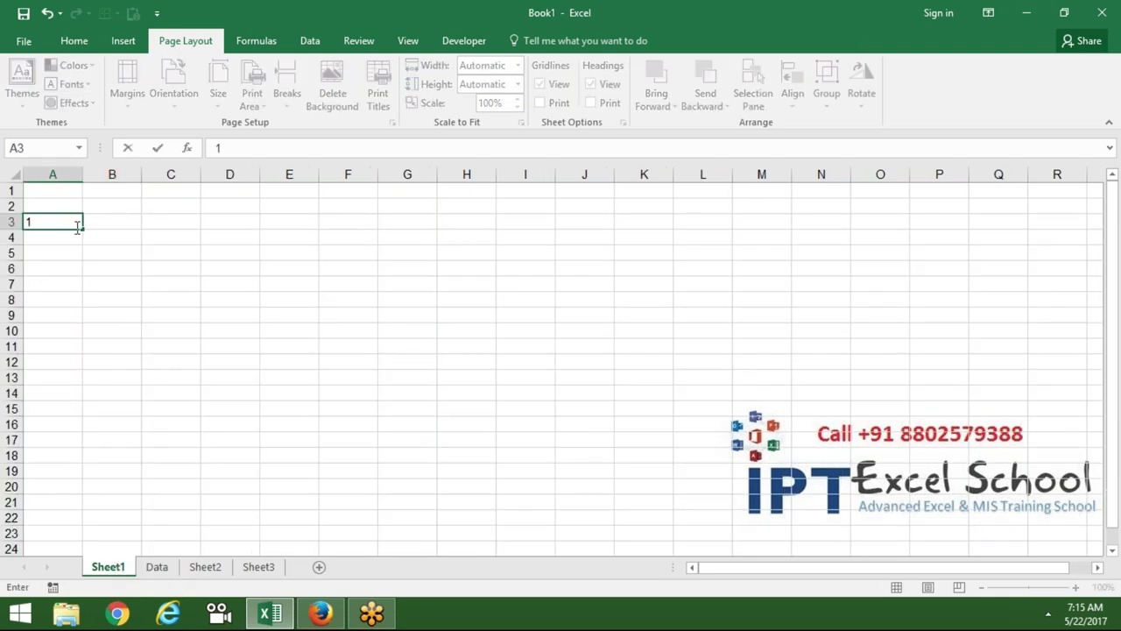
click(106, 252)
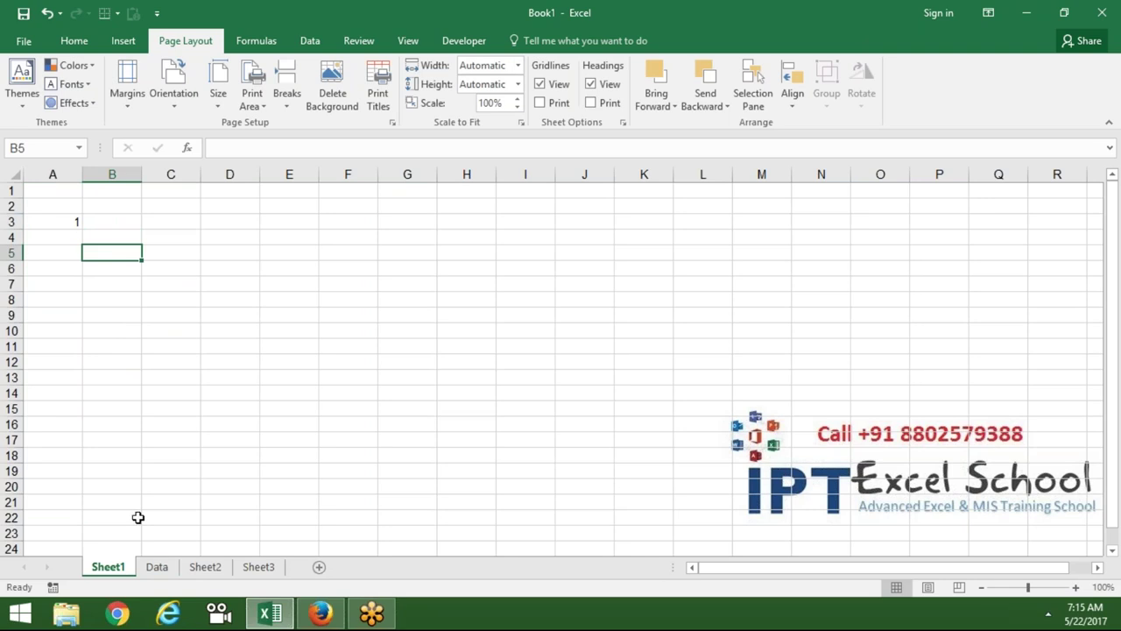
Copy the Data sheet's photo cell B2 and return to Sheet1
click(158, 566)
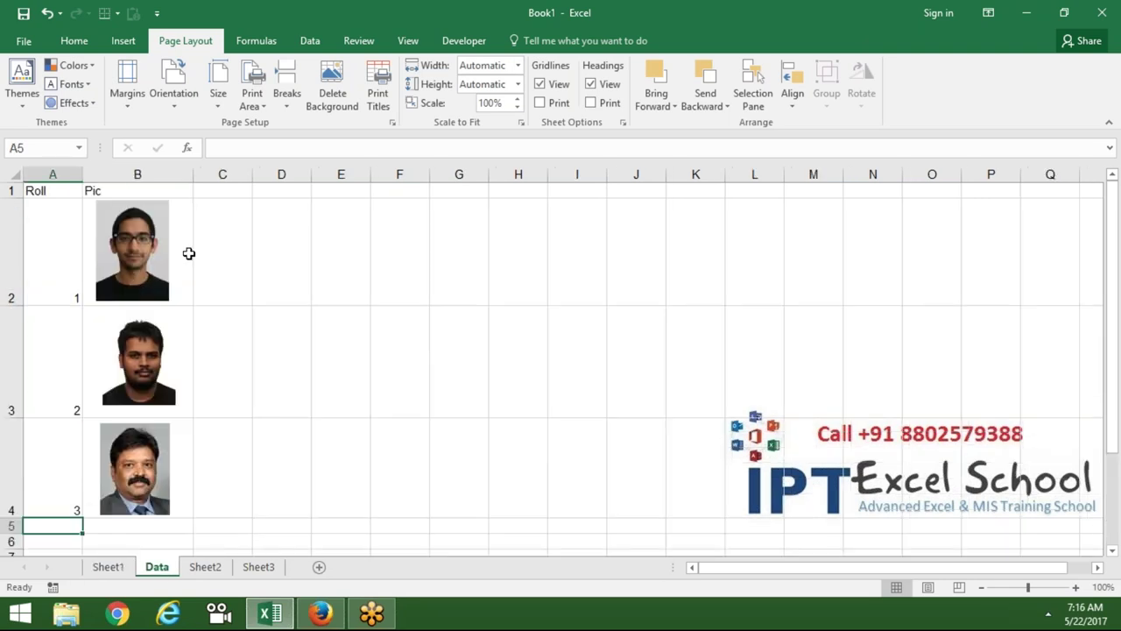
click(188, 254)
key(ctrl+c)
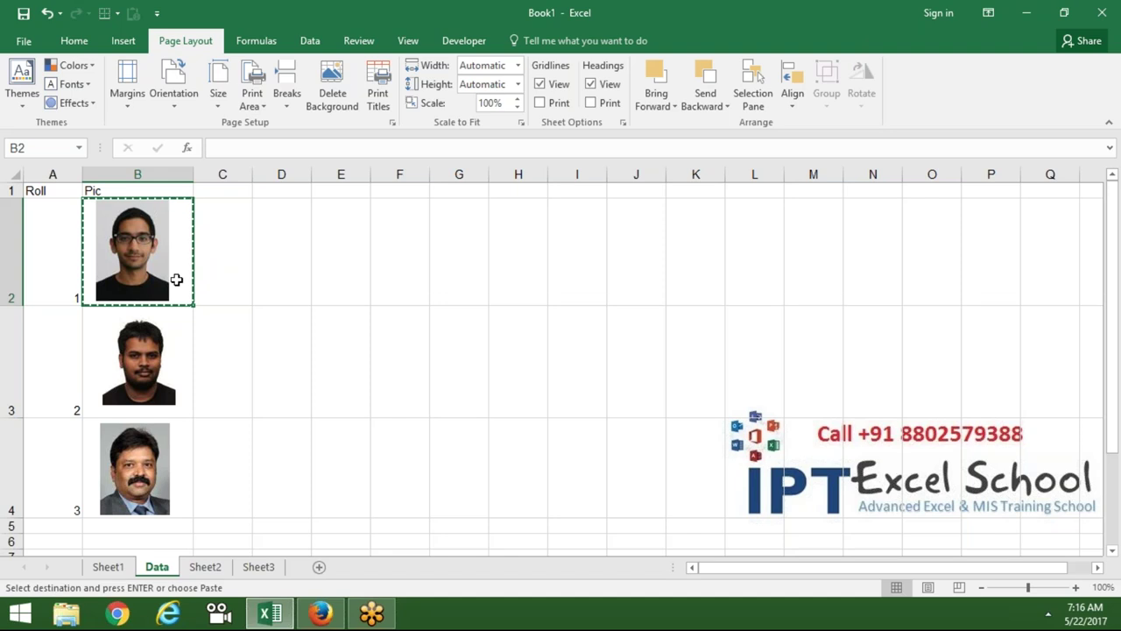
click(108, 567)
Paste a linked picture at B3 and drag it to around F2:G9
click(135, 226)
right_click(140, 230)
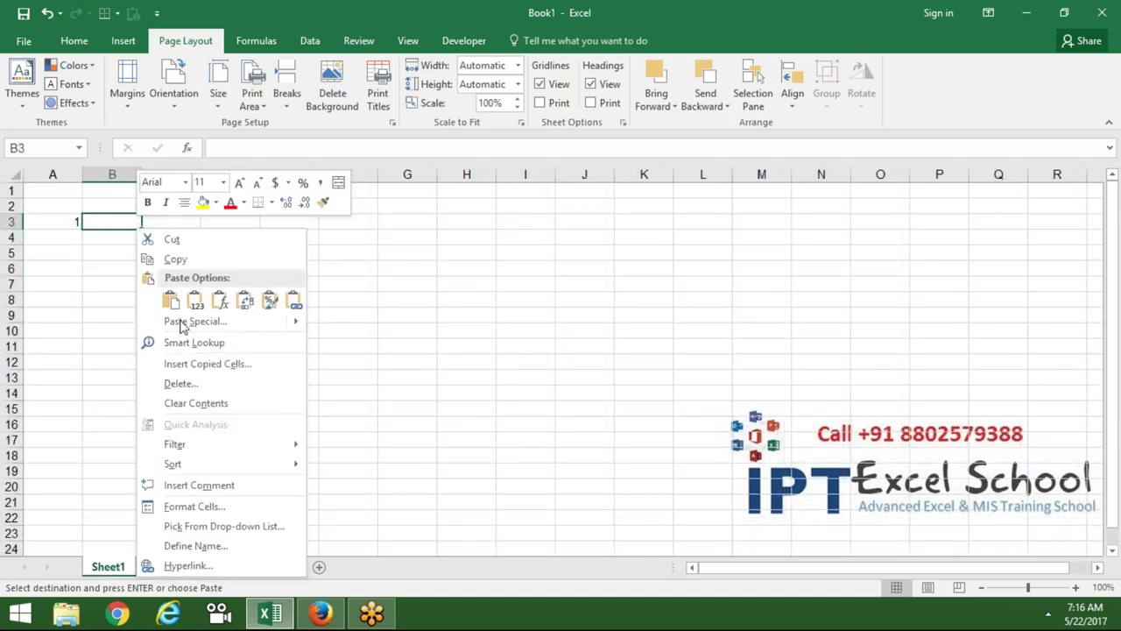
mouse_move(185, 324)
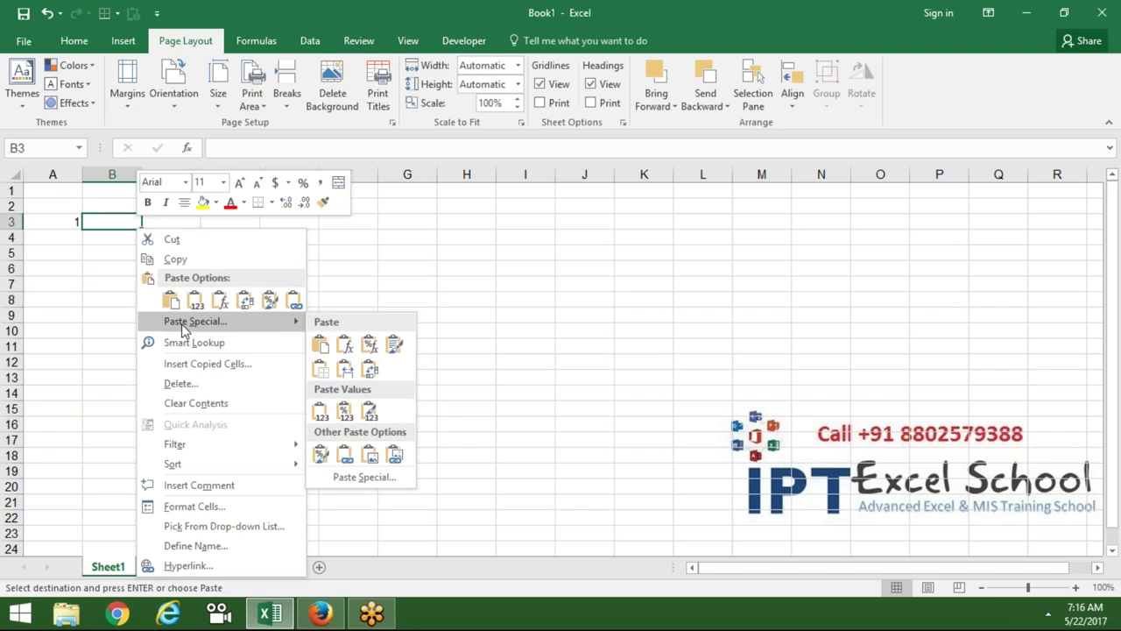
click(395, 456)
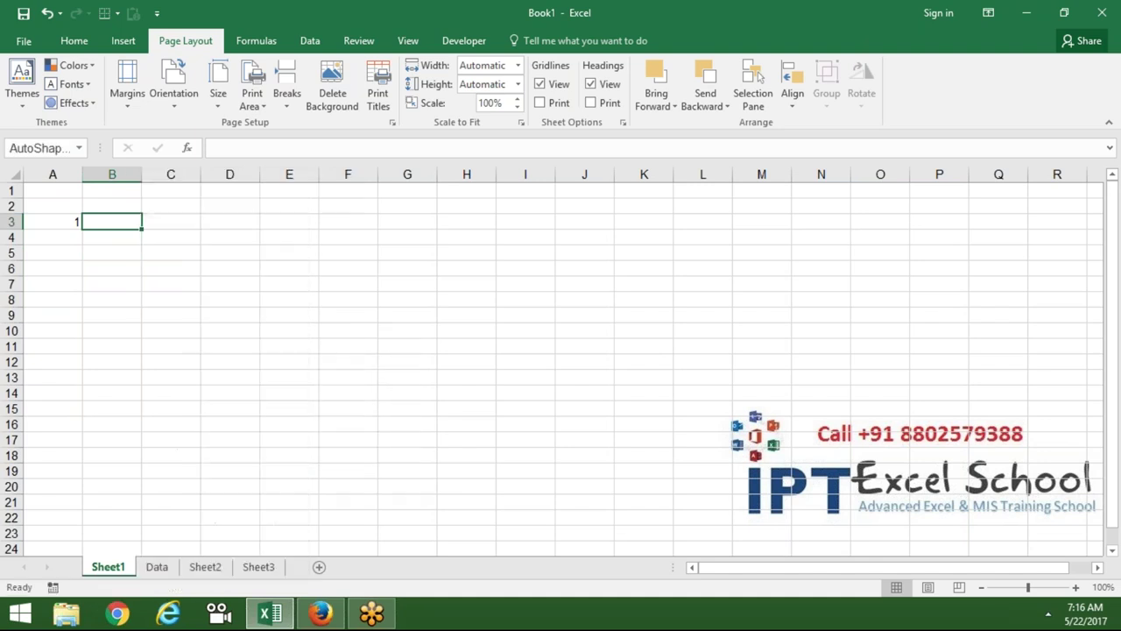
click(395, 459)
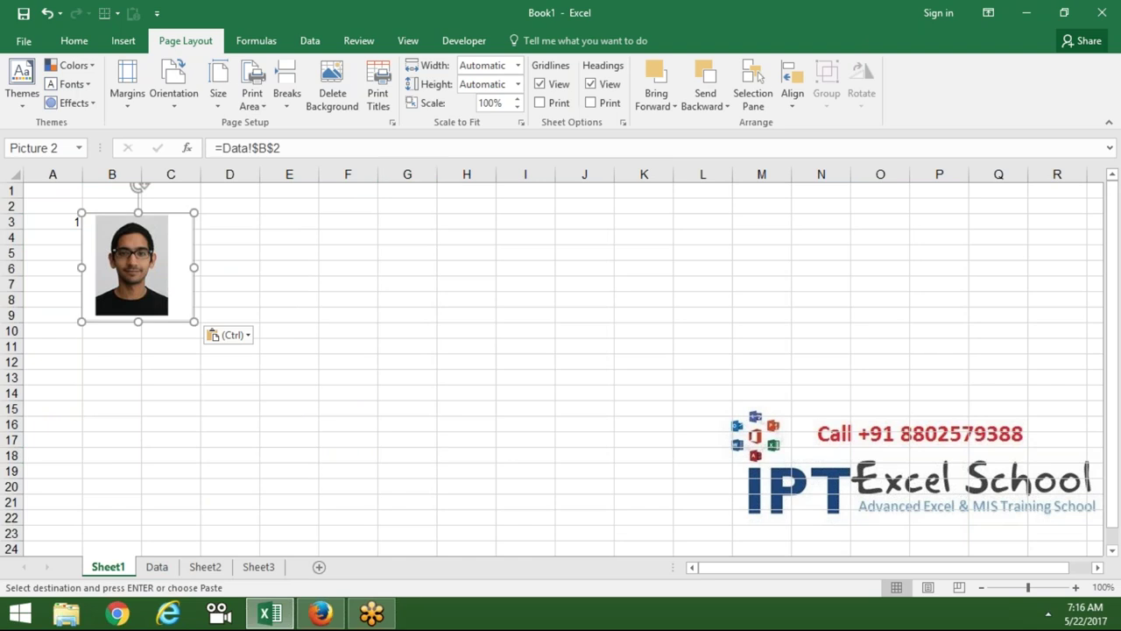
drag(167, 302, 405, 294)
Point the linked picture at Data!$B$1, then at Data!$B$3, to preview those photos
click(280, 151)
key(BackSpace)
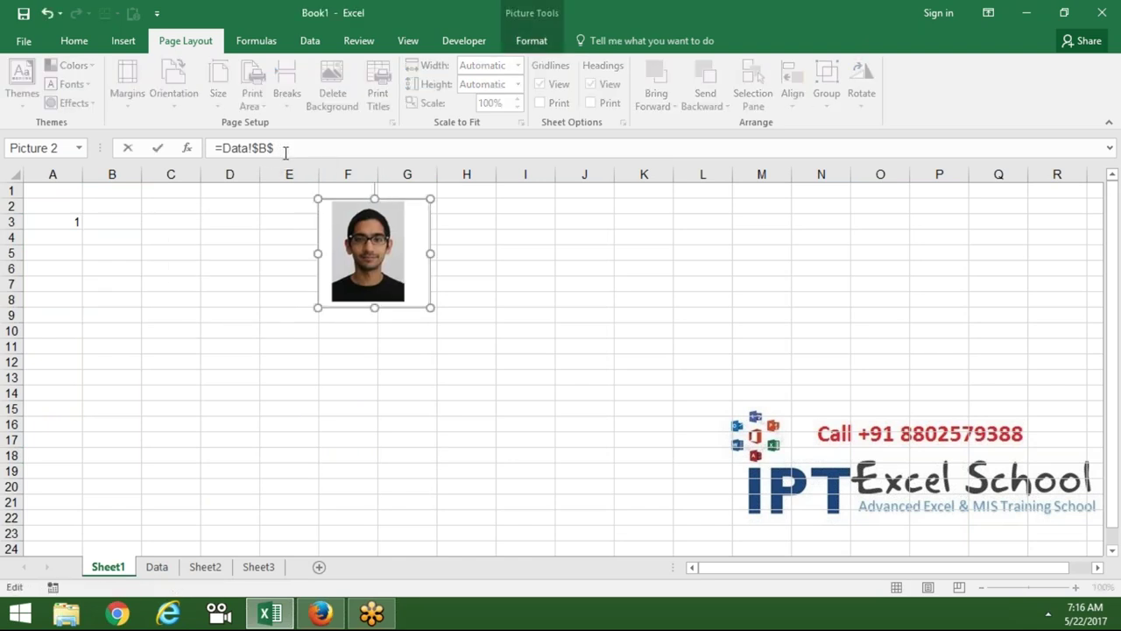
text(1)
key(Return)
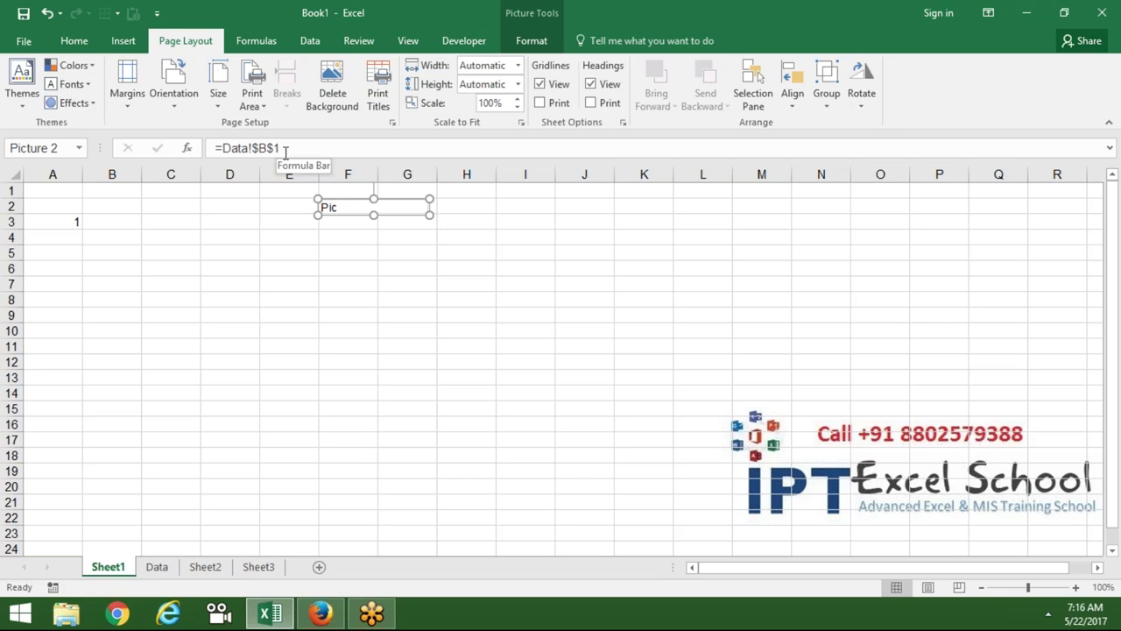
click(285, 151)
text(3)
key(Return)
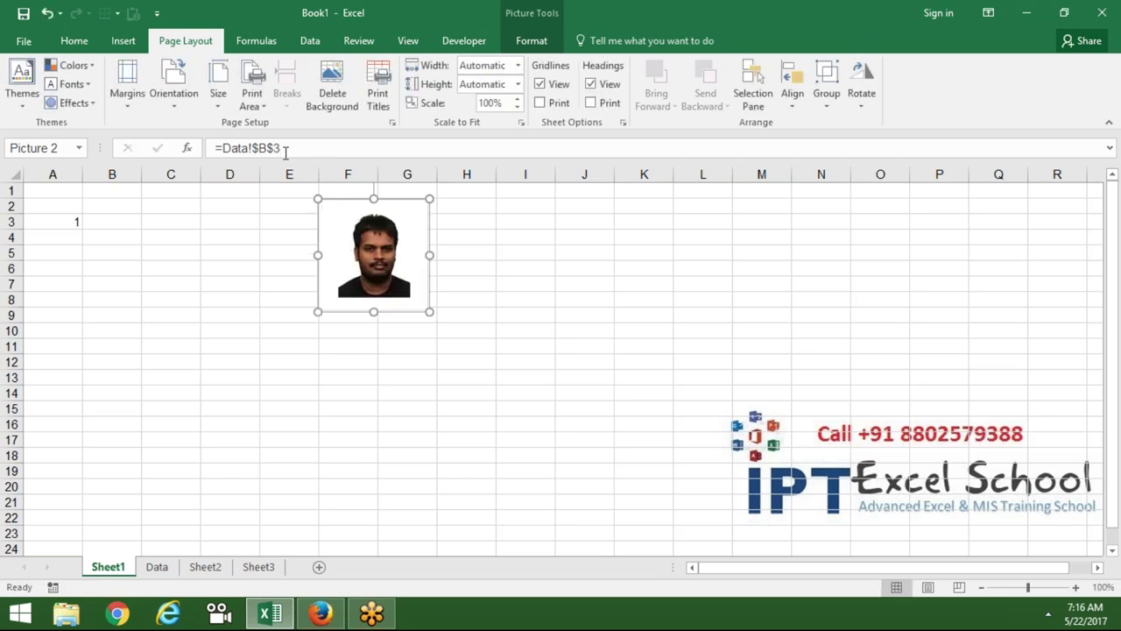
Cycle the picture's reference through Data!$B$4 and Data!$B$5, settling on Data!$B$4
click(284, 151)
key(BackSpace)
text(4)
key(Return)
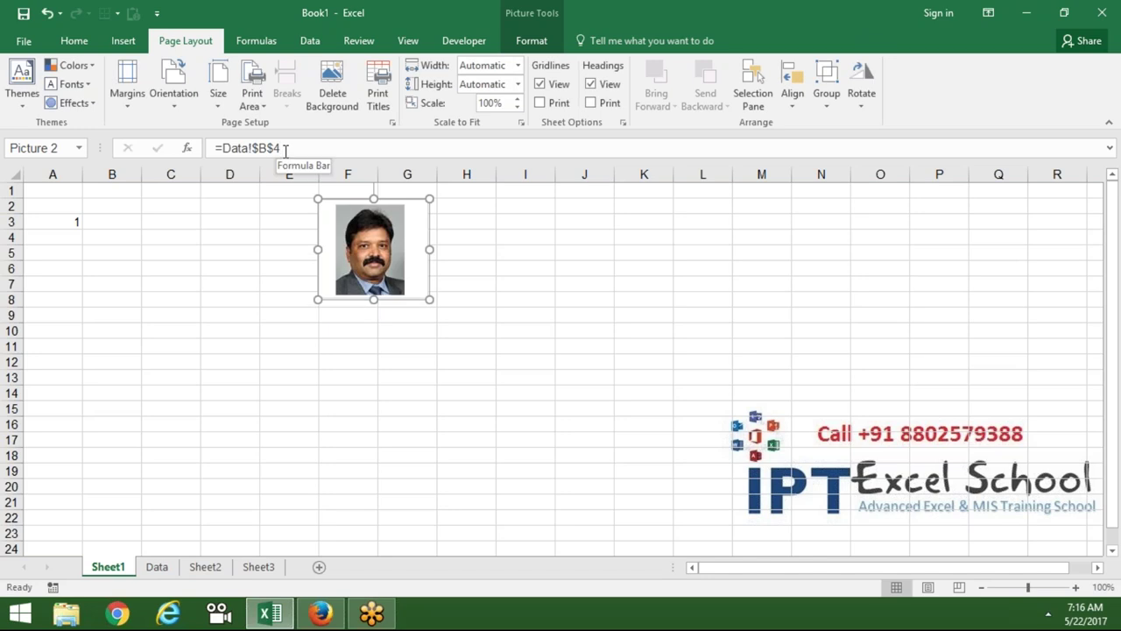
click(284, 151)
key(Return)
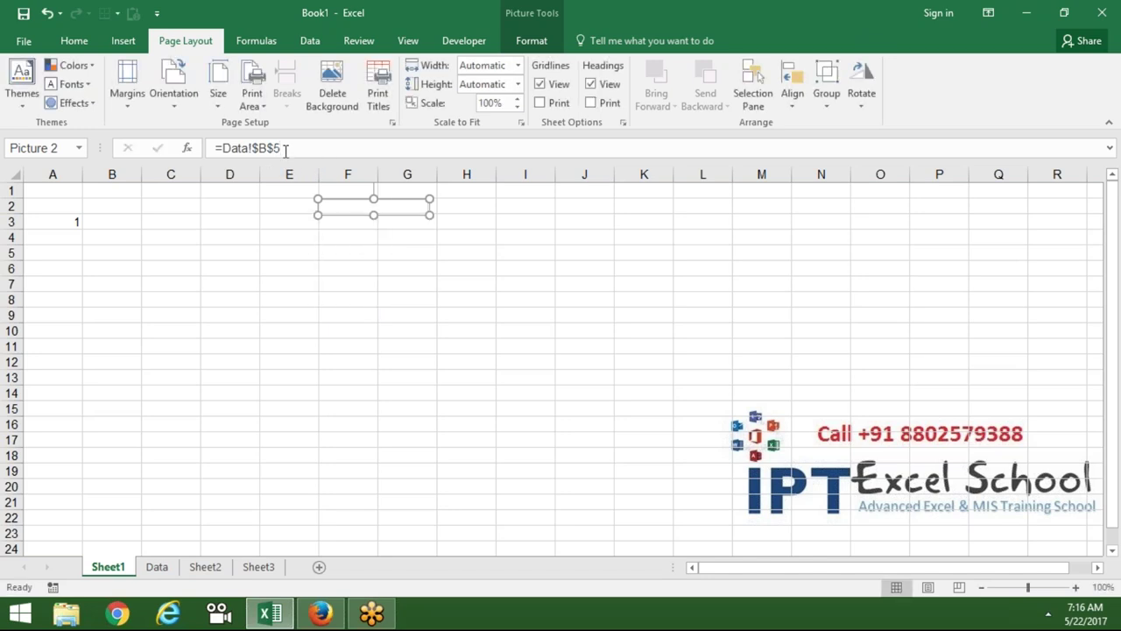
click(285, 151)
key(BackSpace)
text(4)
key(Return)
click(258, 423)
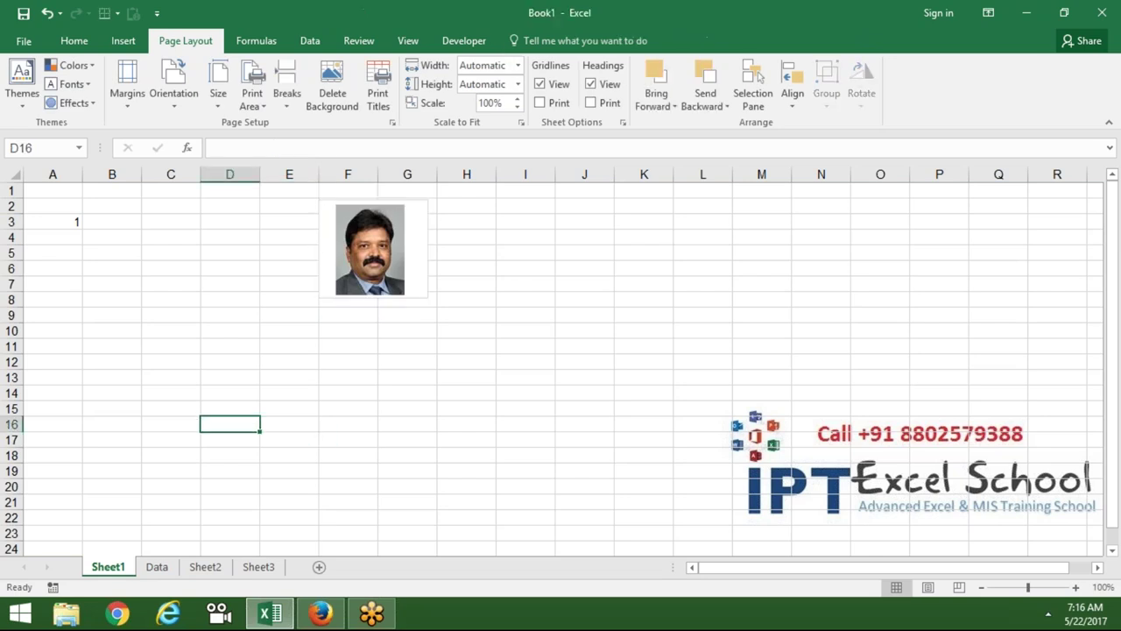
click(382, 298)
click(52, 229)
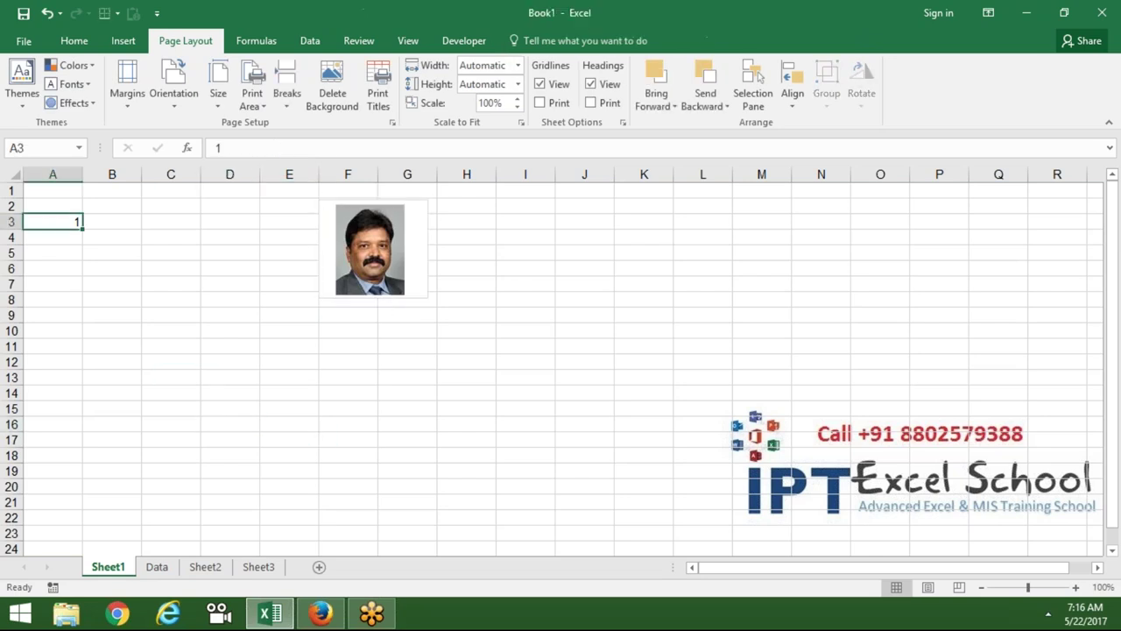
click(100, 237)
text(=)
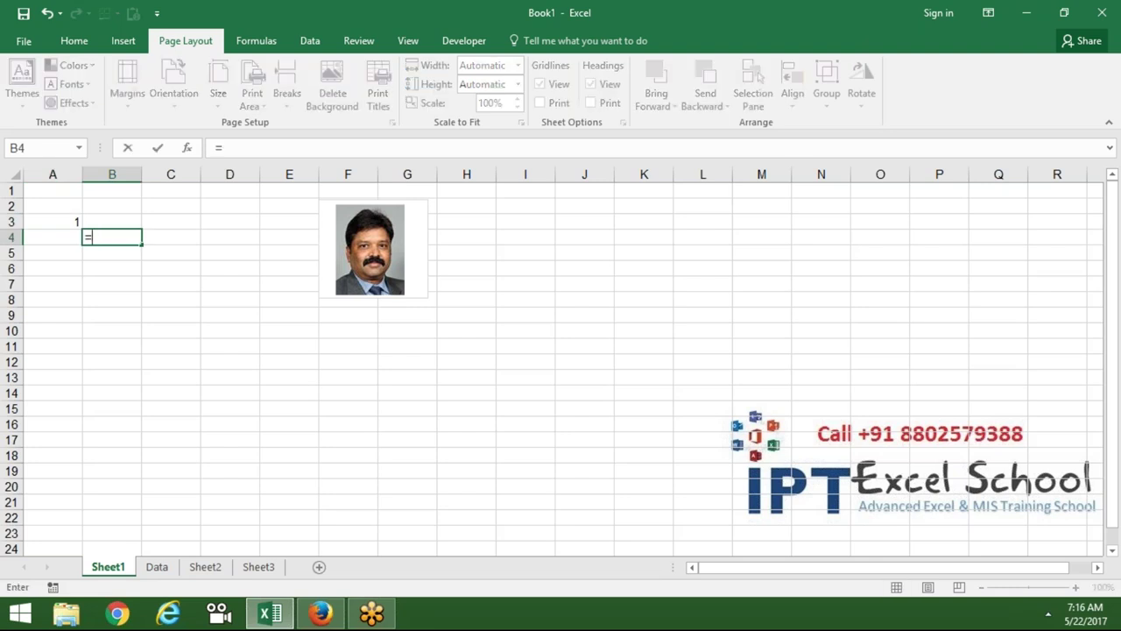
text(m)
key(Tab)
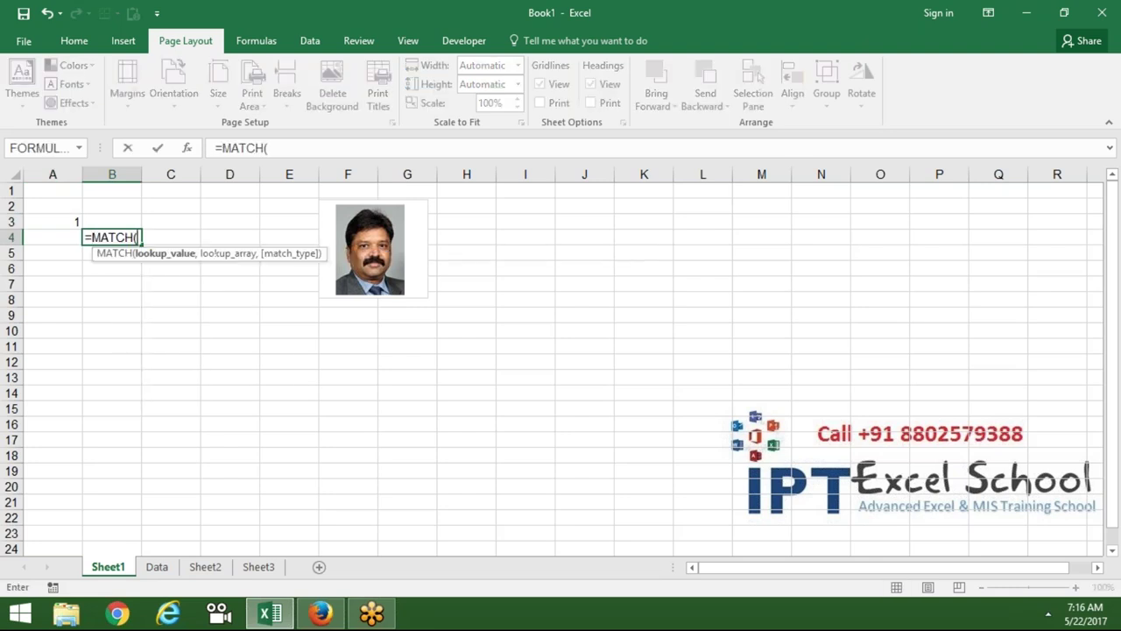
click(77, 223)
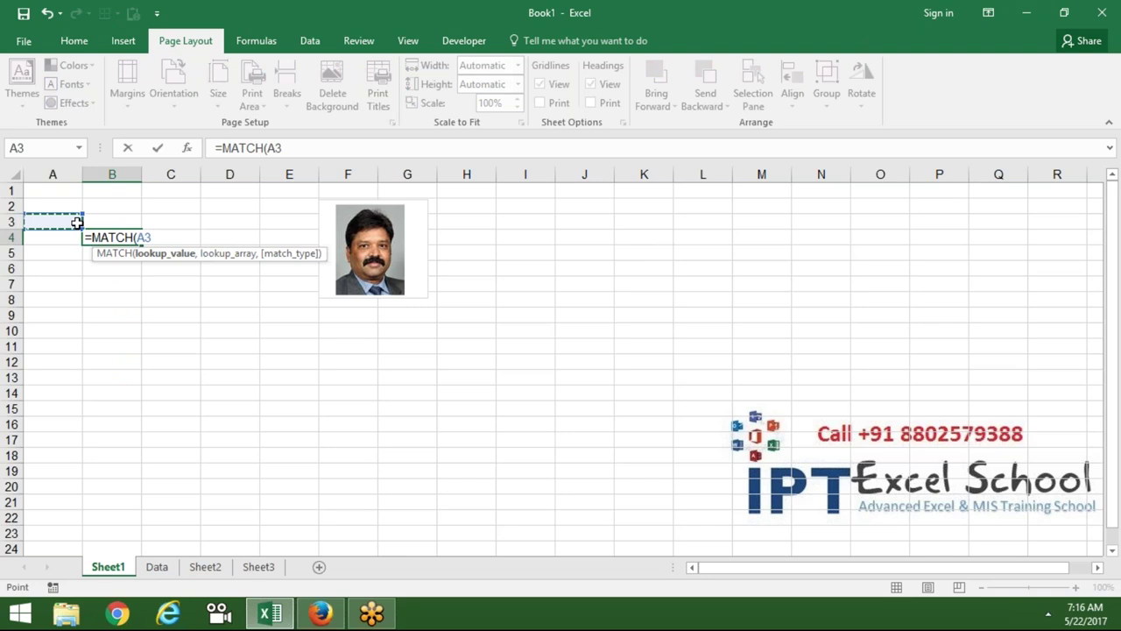
text(,)
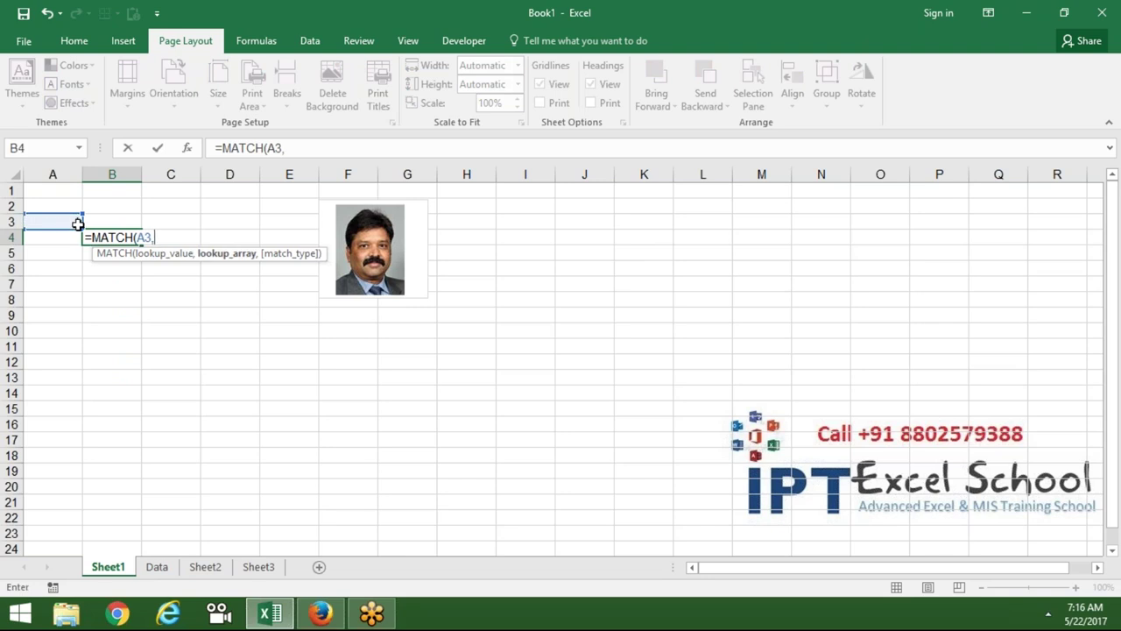
click(156, 568)
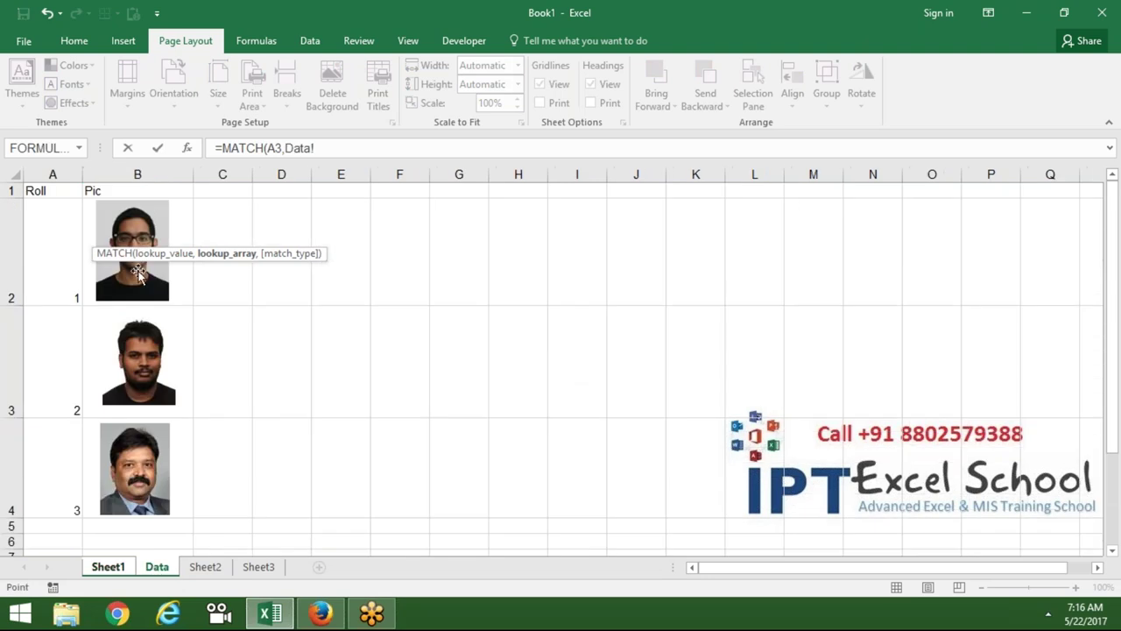
click(66, 173)
text(,)
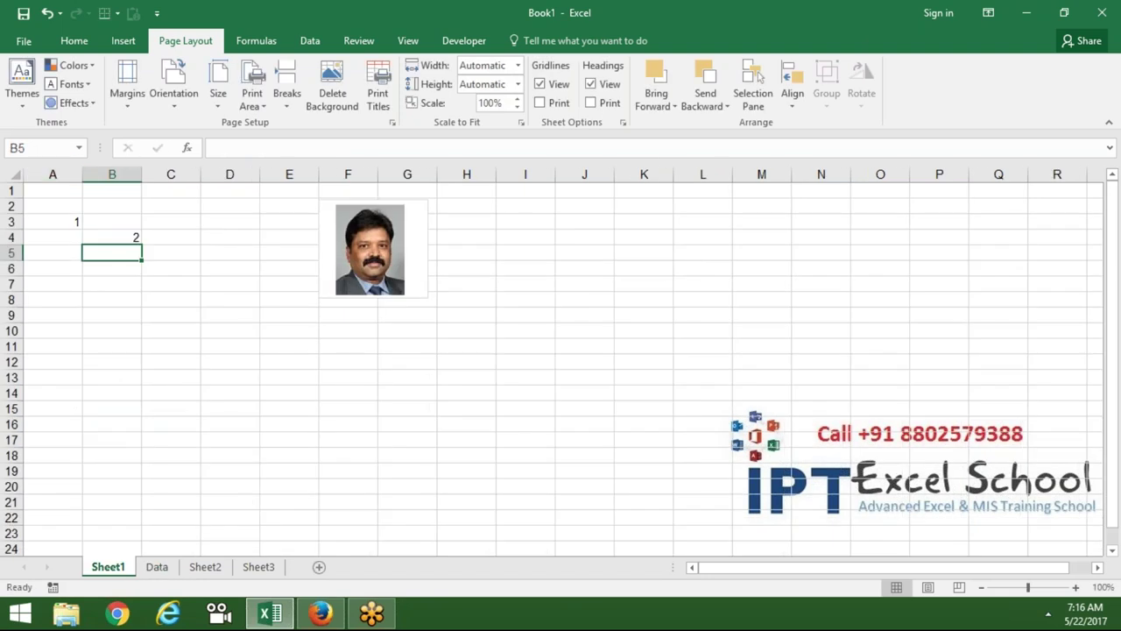
click(66, 209)
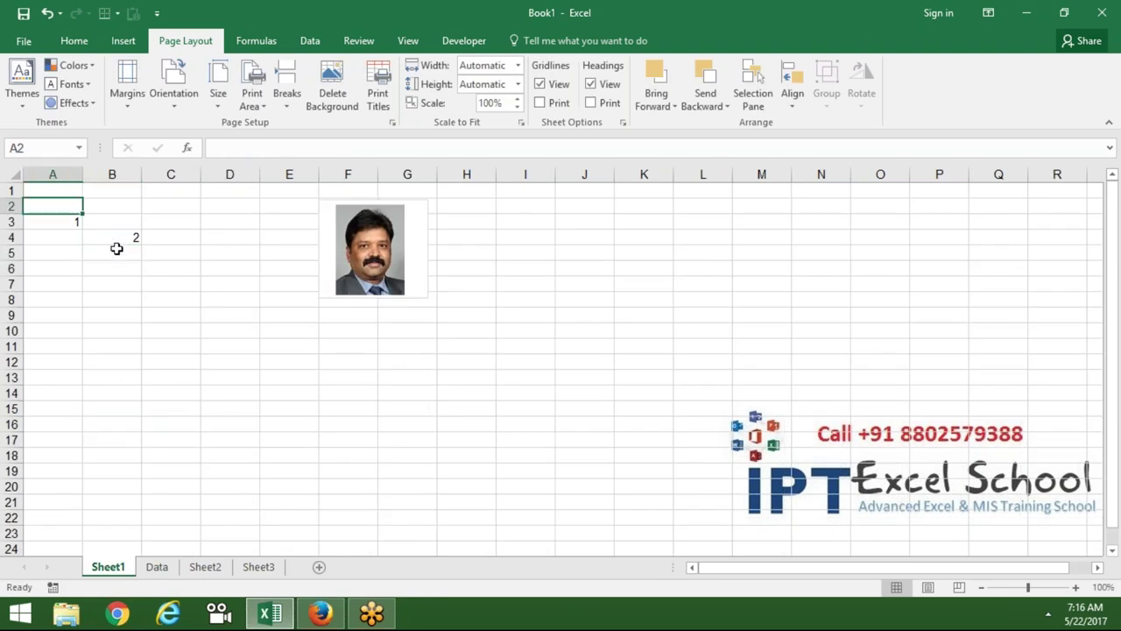
click(114, 237)
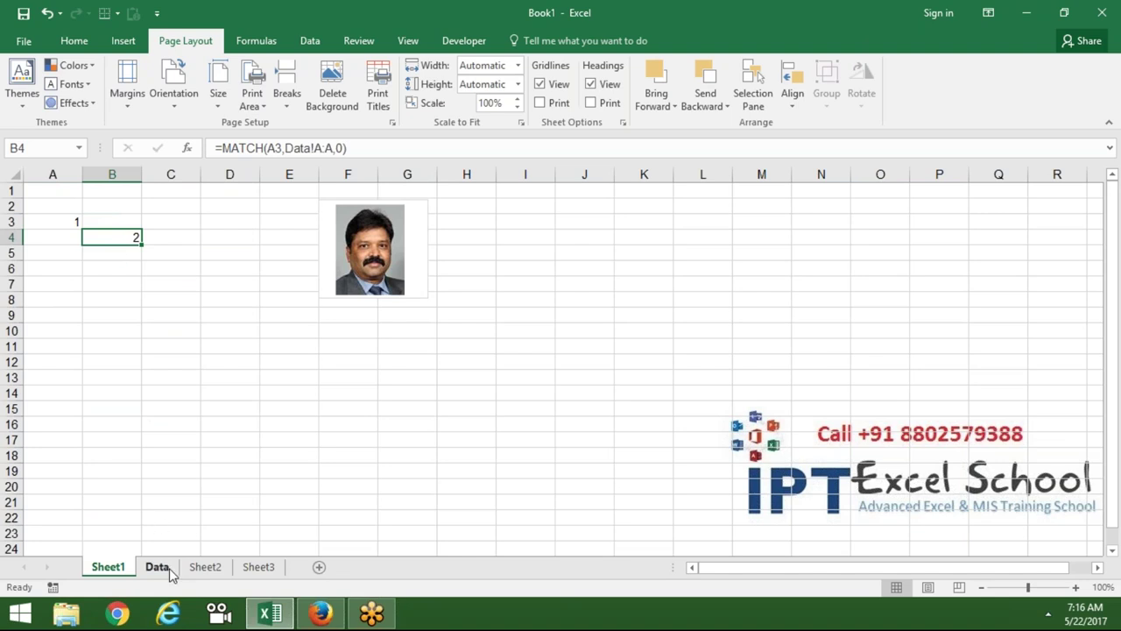
click(158, 567)
click(67, 245)
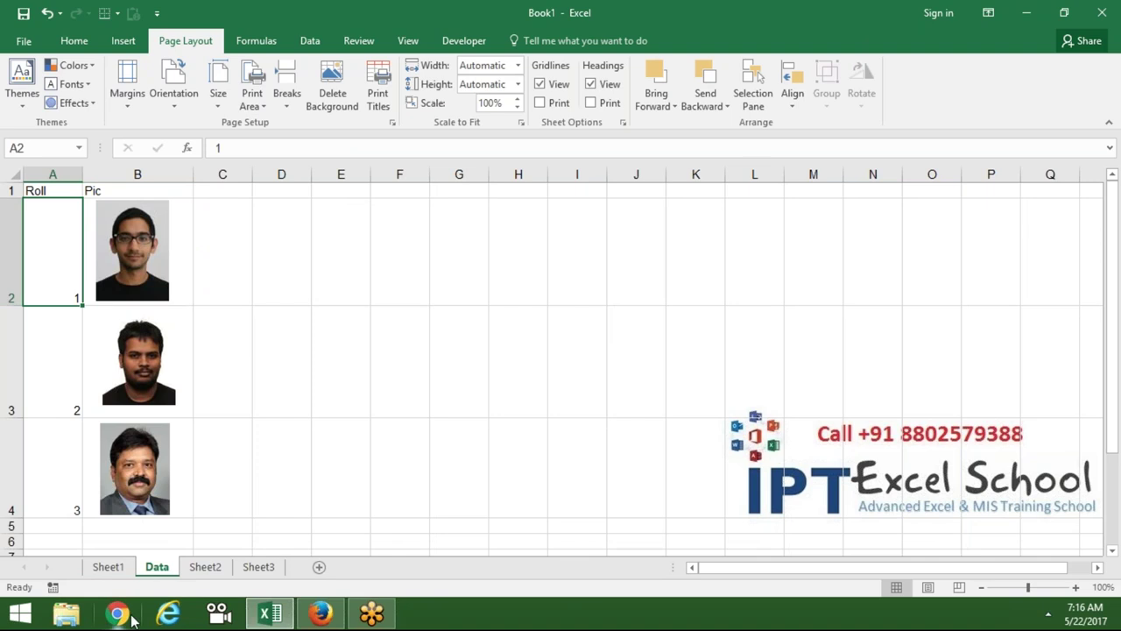
click(110, 567)
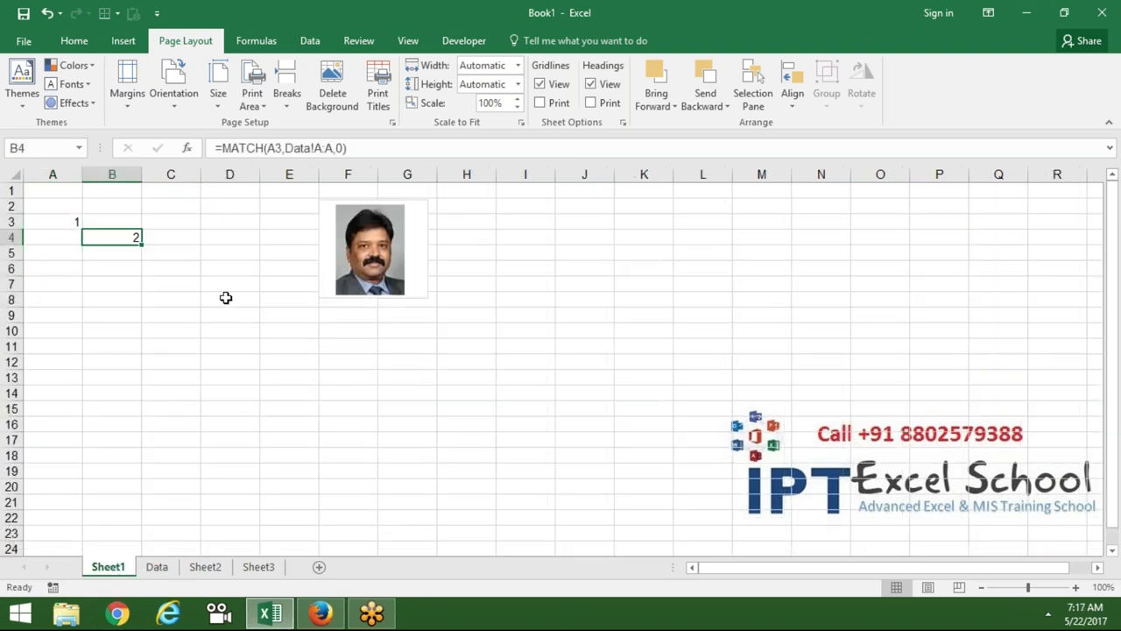
Copy 'Data!$B$' from the picture's formula and paste it into C4
click(174, 267)
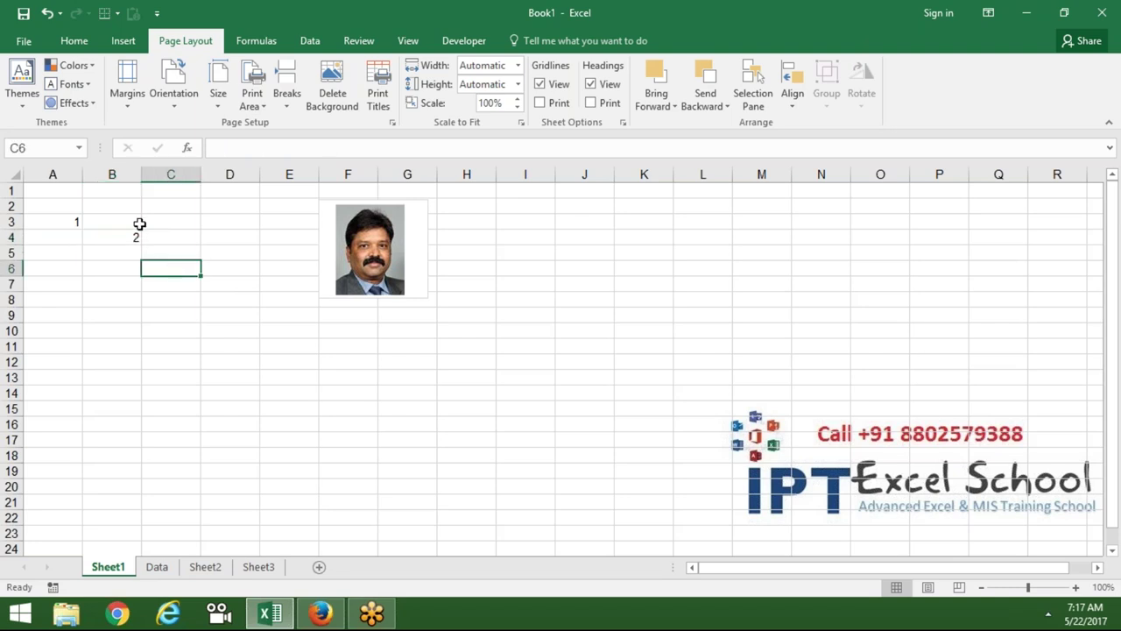
click(352, 263)
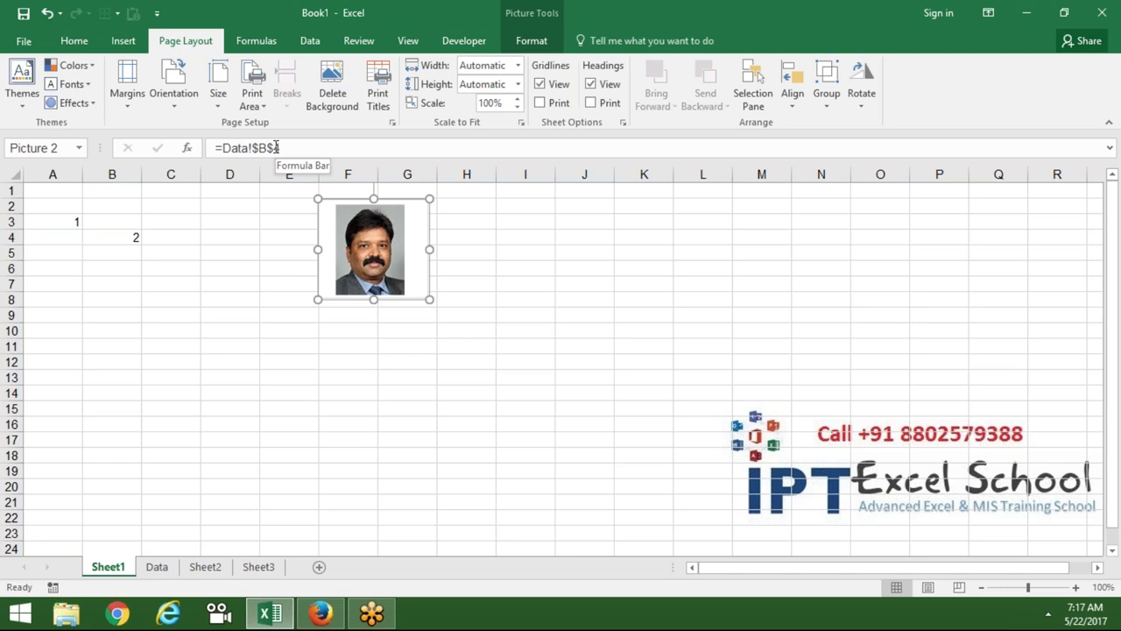
drag(276, 147, 226, 147)
key(ctrl+c)
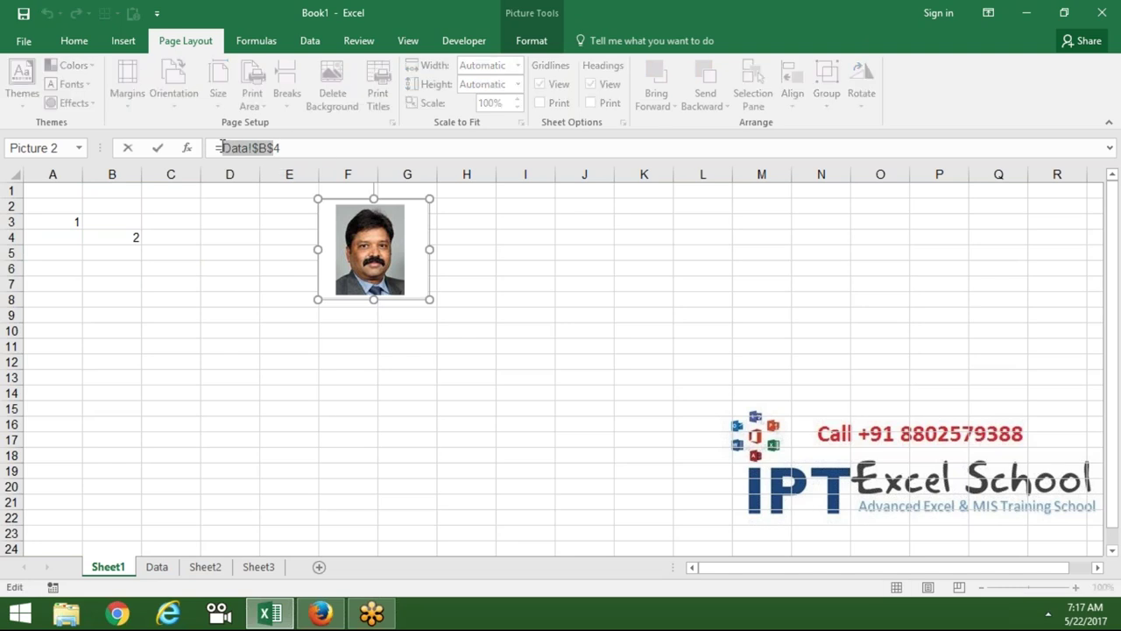
key(Return)
click(172, 236)
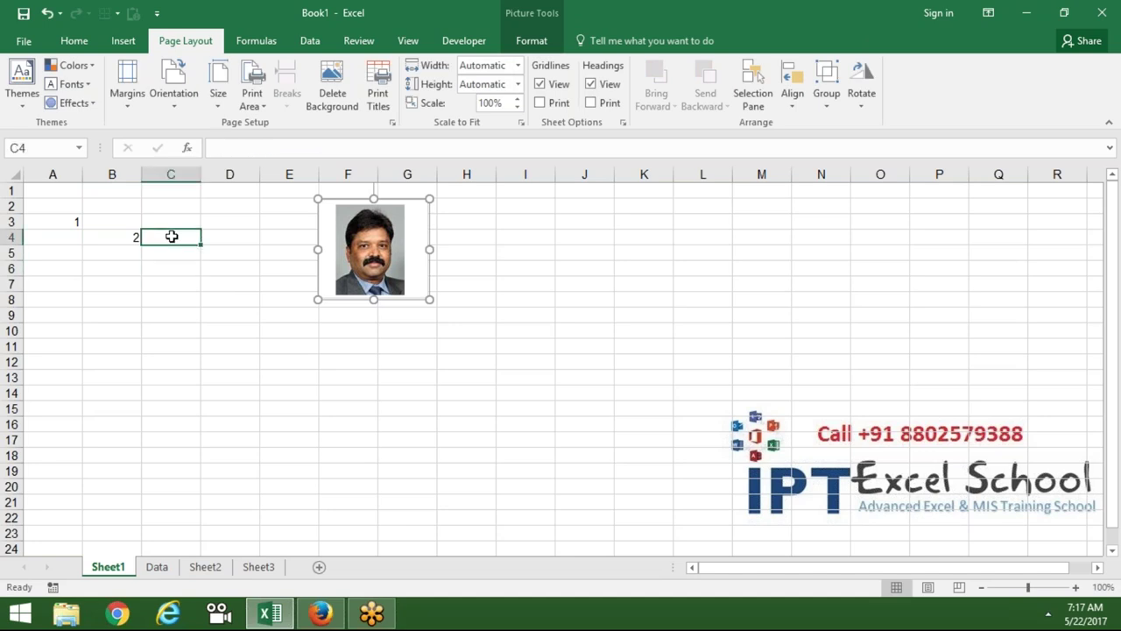
key(ctrl+v)
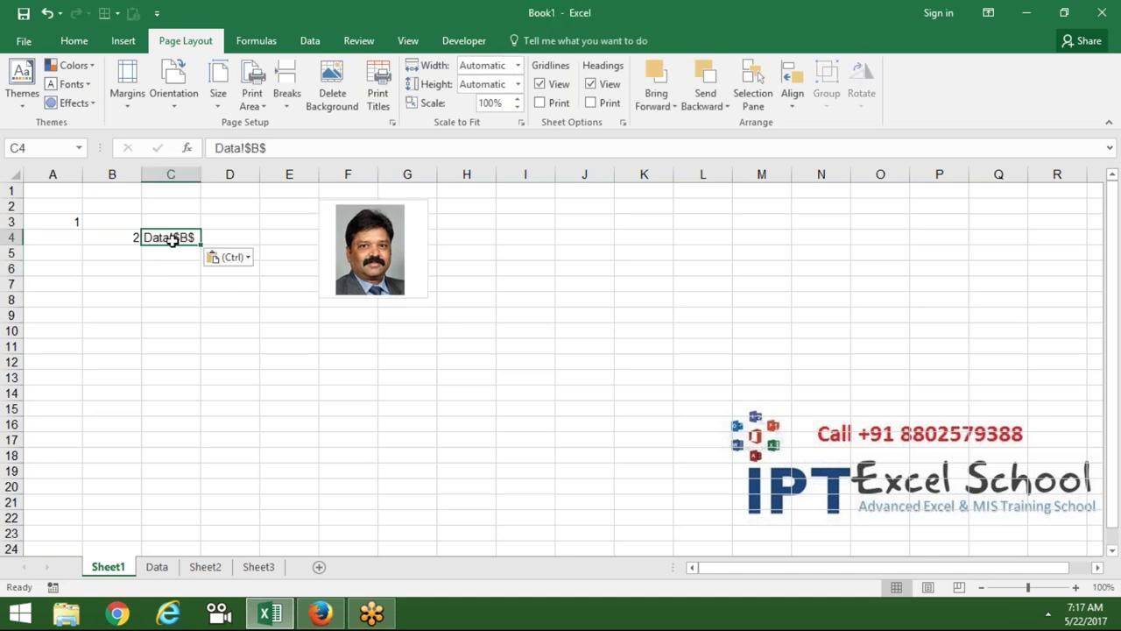
Enter =C4&B4 in C5 to build Data!$B$2, and autofit column C
click(171, 256)
text(=)
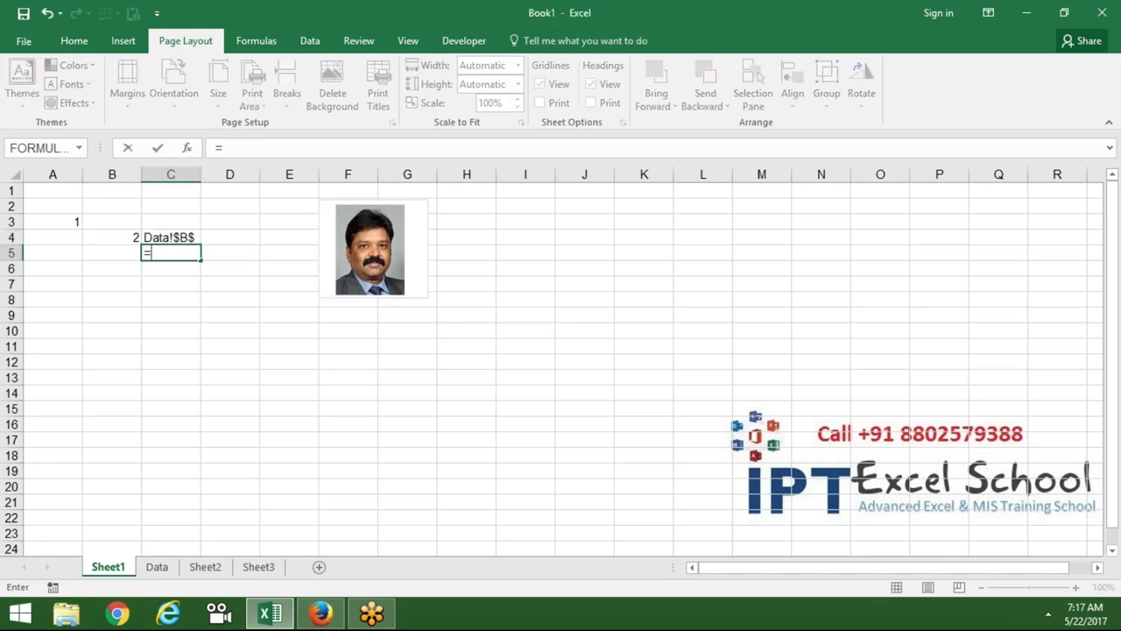
key(Up)
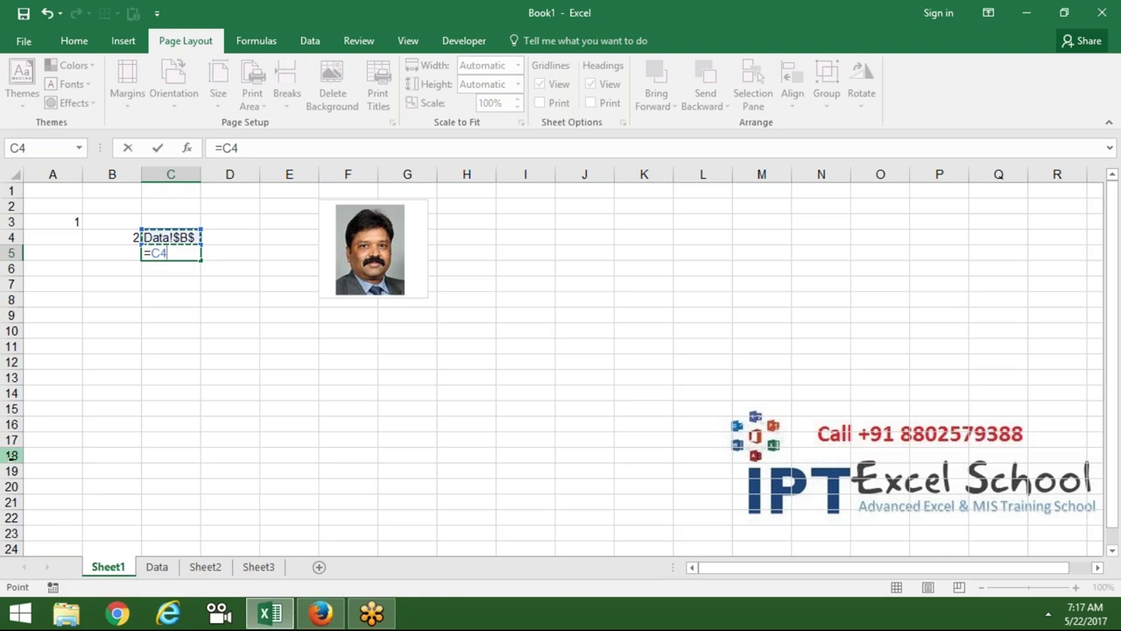
text(&)
click(115, 237)
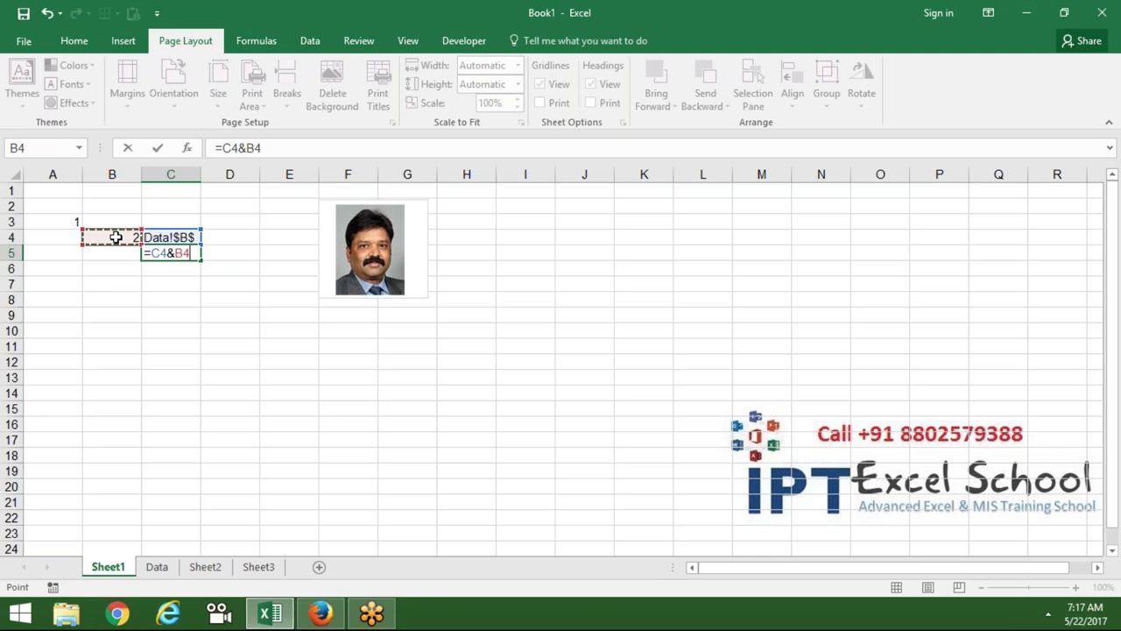
key(Return)
key(Up)
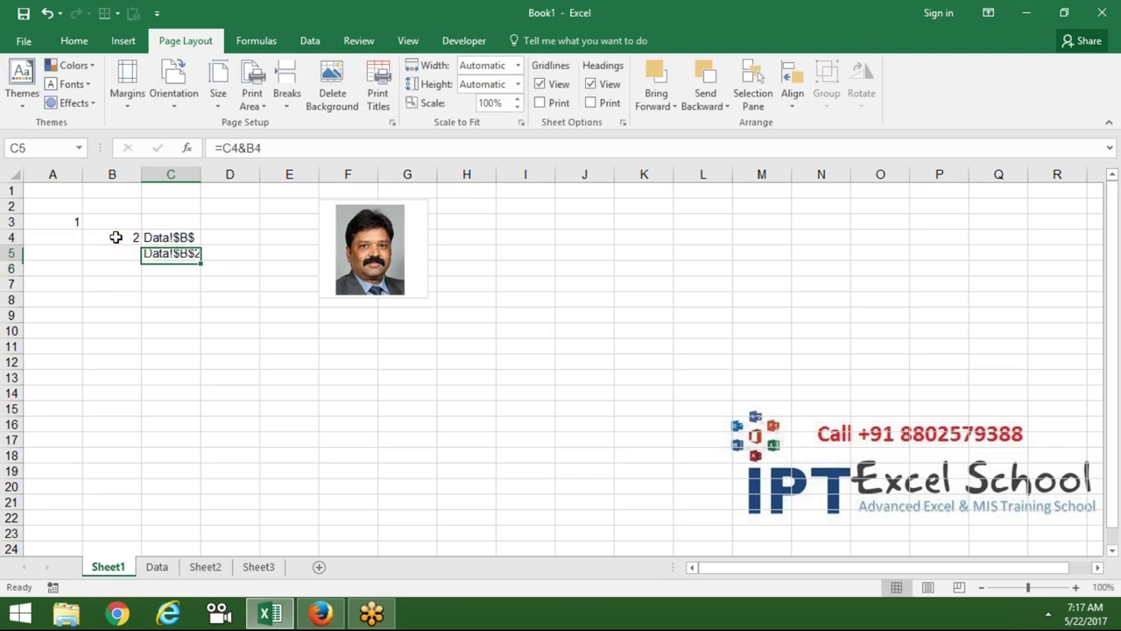
double_click(200, 176)
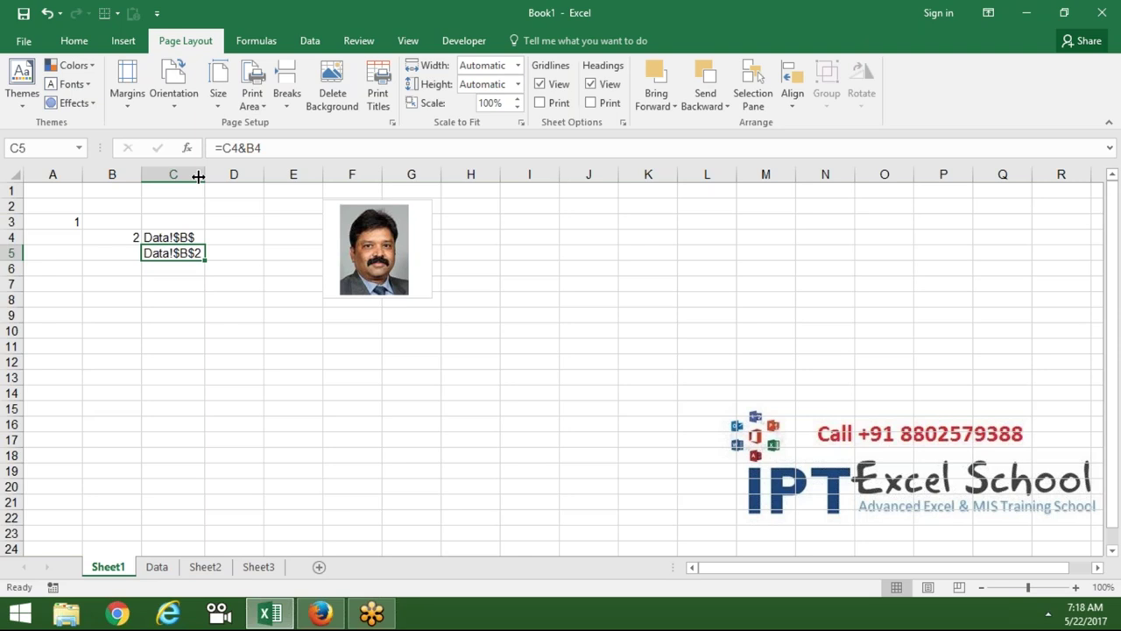
click(121, 238)
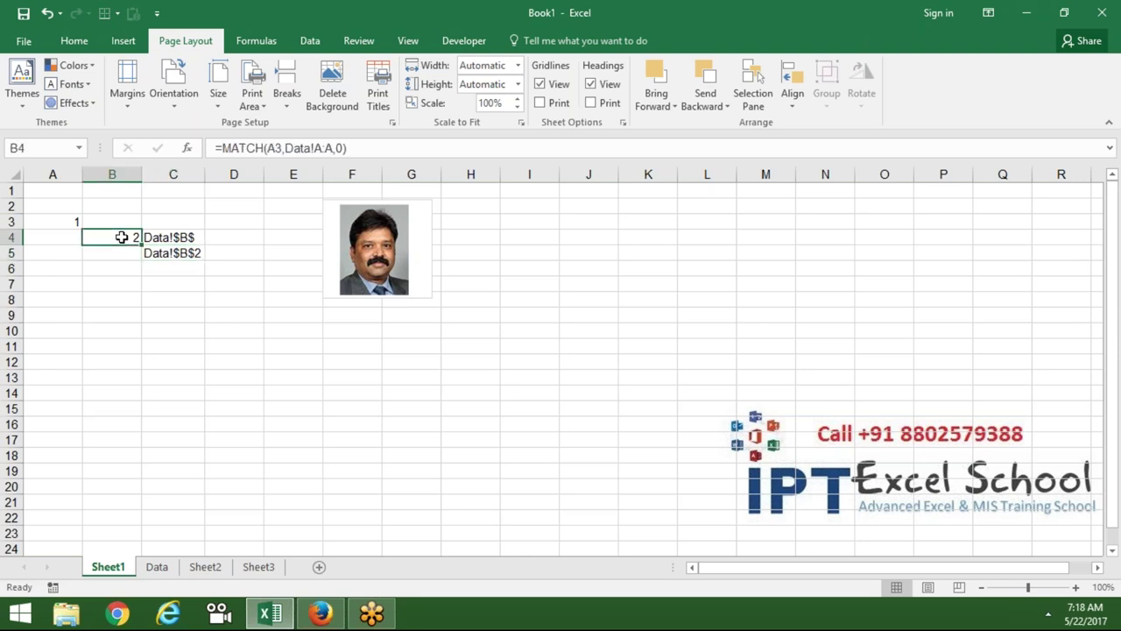
double_click(122, 238)
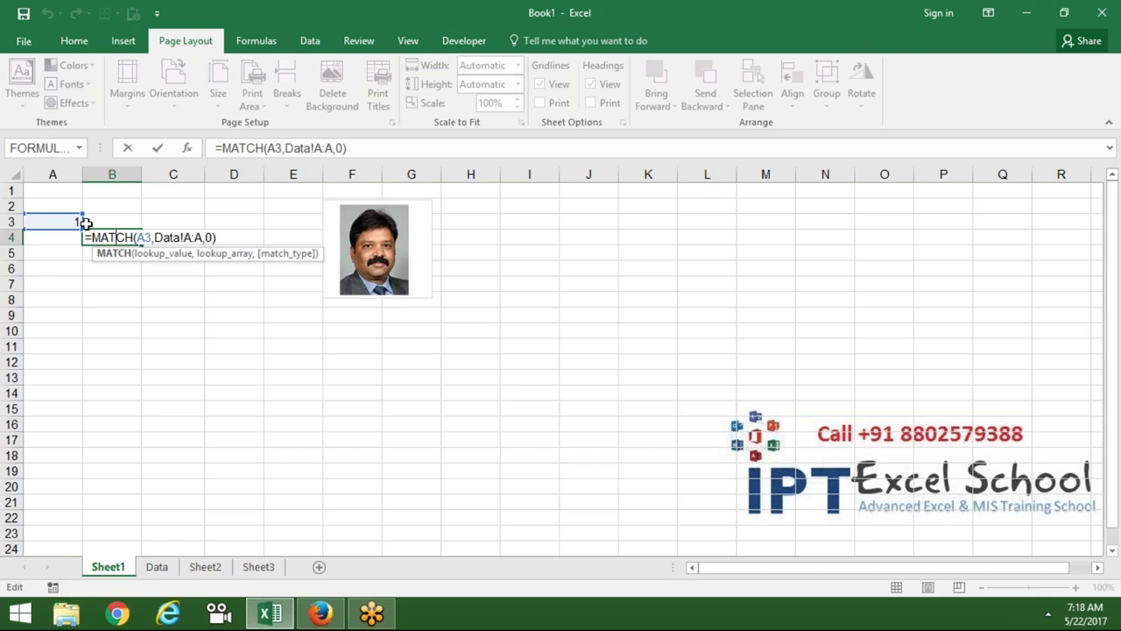
key(ctrl+Return)
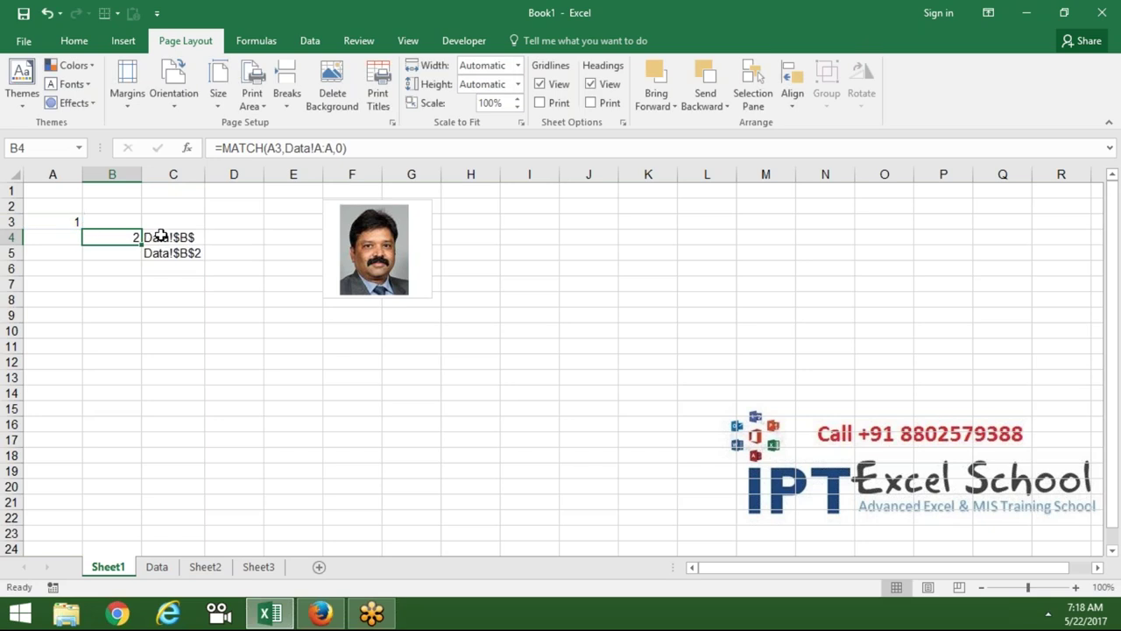
click(160, 237)
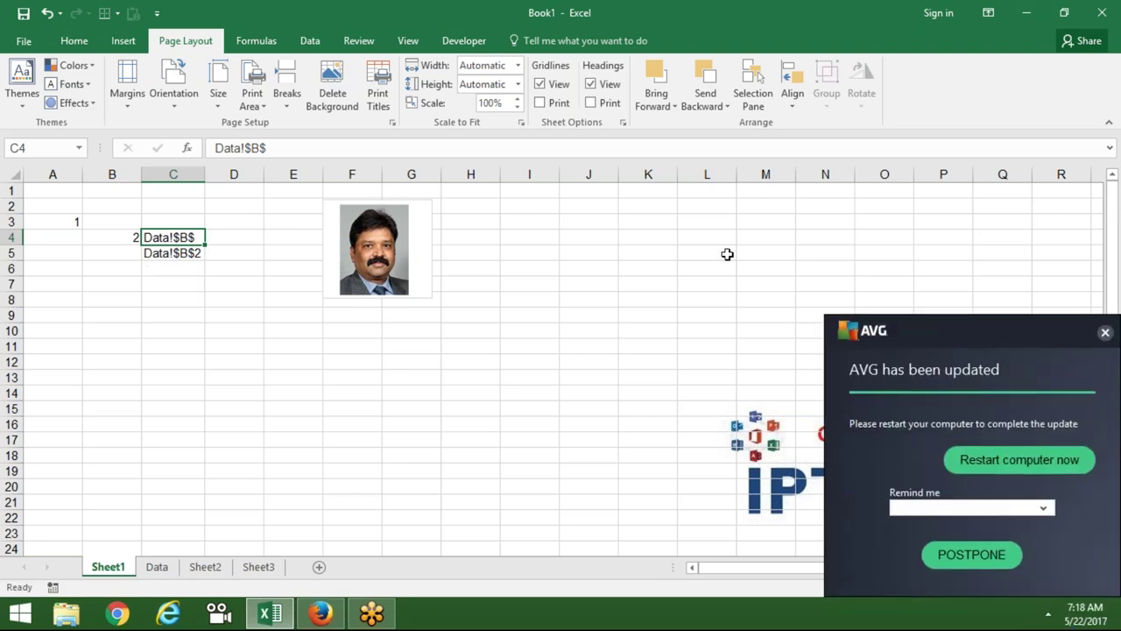
Postpone the AVG update notice and review the formulas in C5, C4 and B4
click(997, 557)
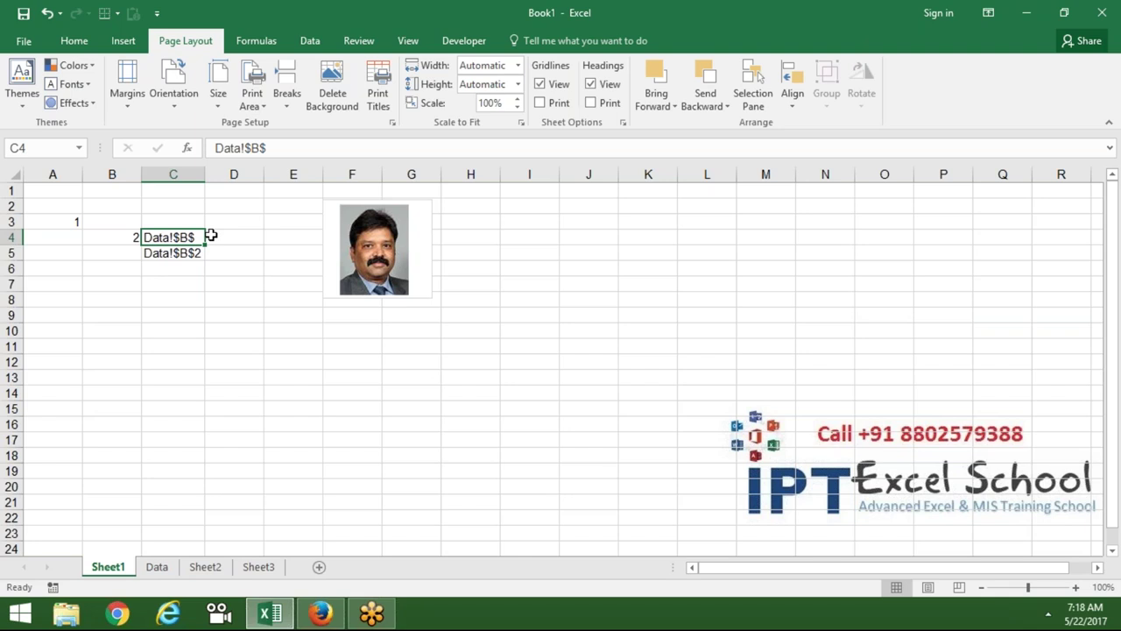
click(171, 254)
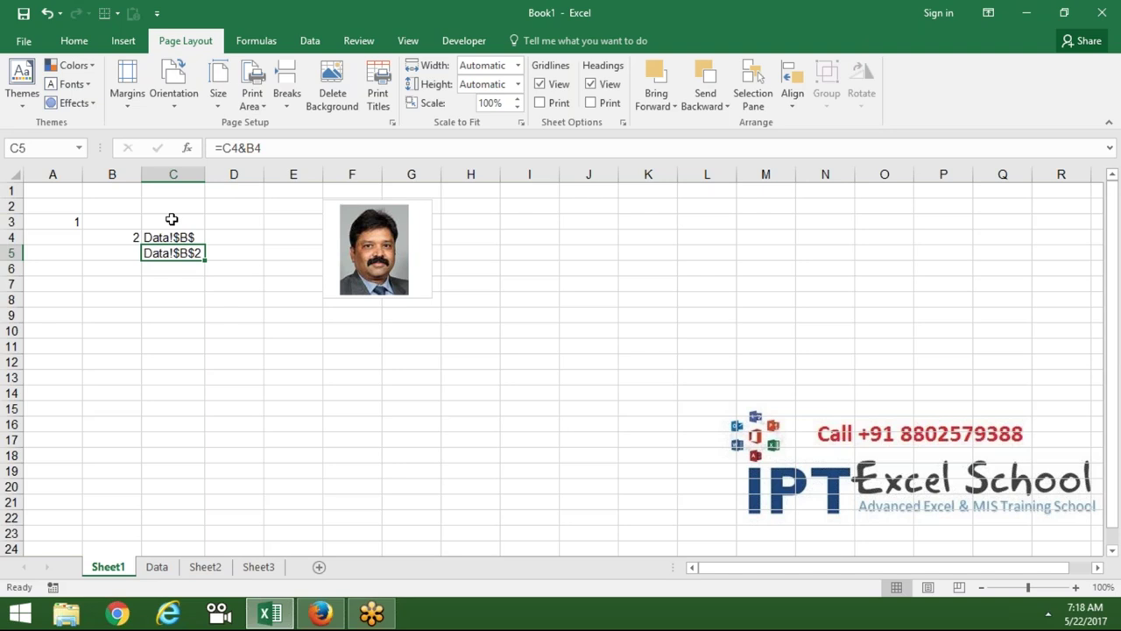
click(184, 237)
click(130, 236)
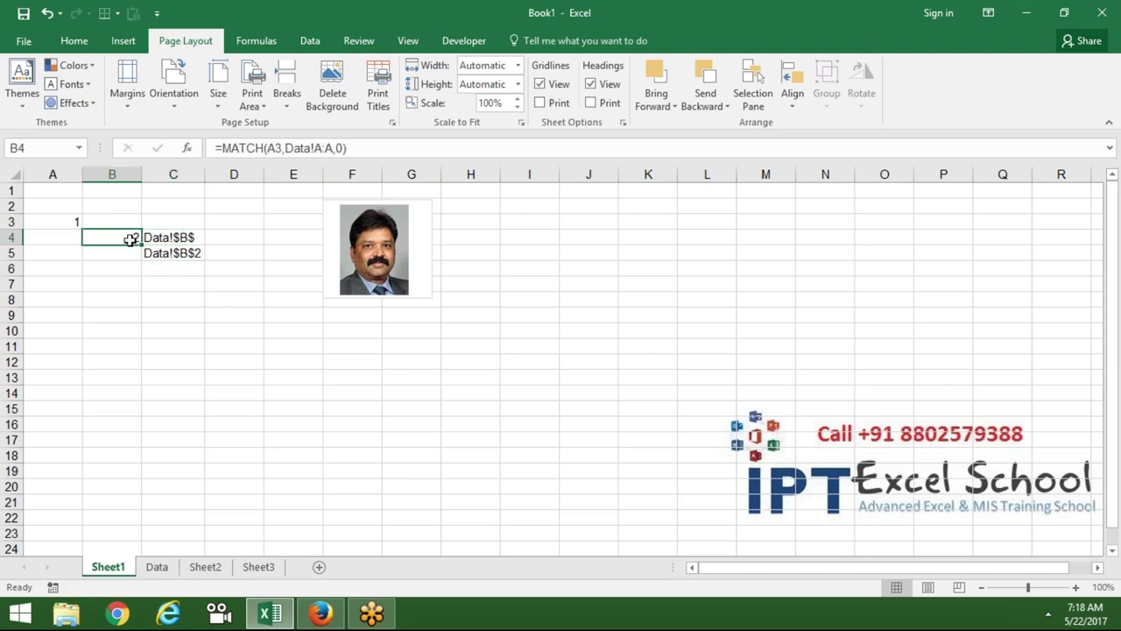
click(134, 315)
Type a sample first name in B9 and a surname in C9
text(Sujeet)
key(Tab)
text(Kuma)
key(BackSpace)
text(ar)
key(Tab)
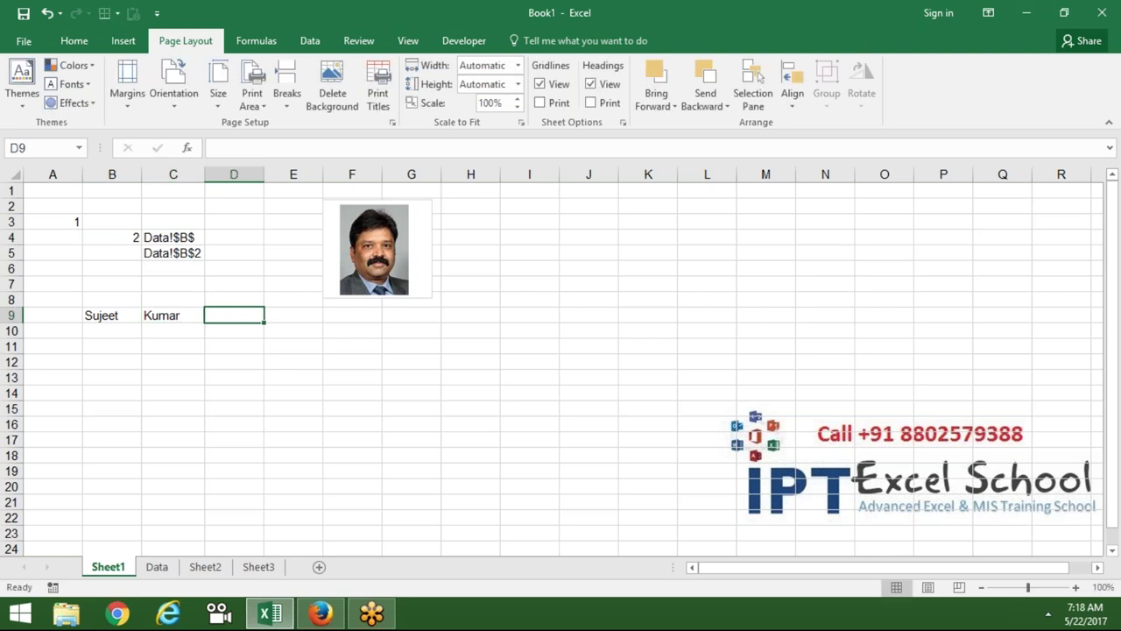
Enter =B9&C9 in D9 to join the names, then open C5's formula for display
text(=)
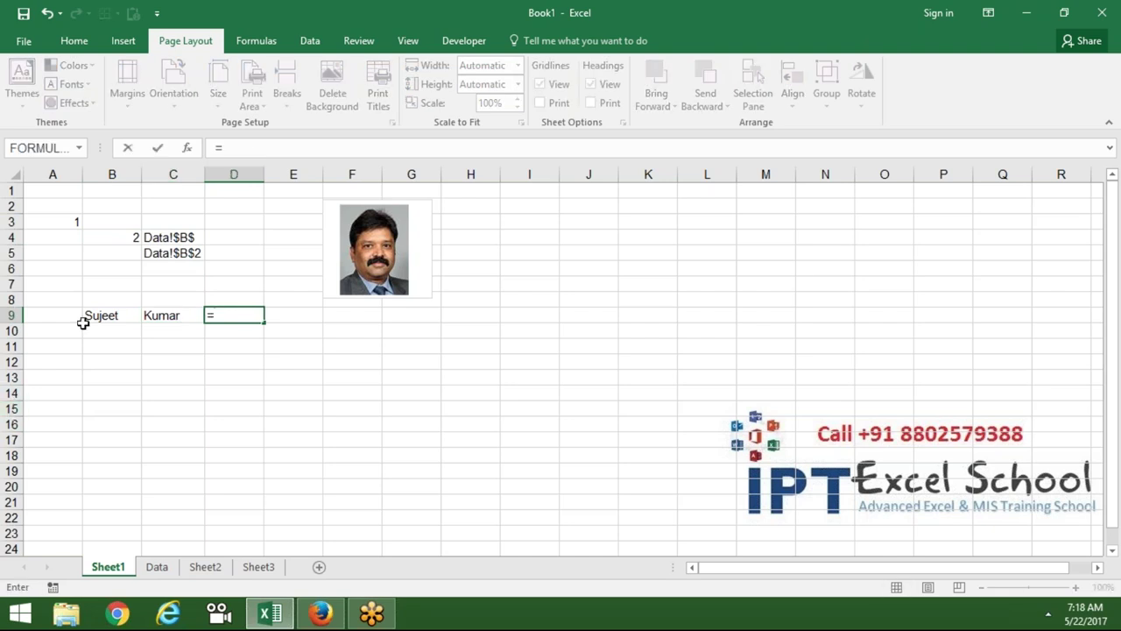
click(87, 318)
text(&)
click(149, 315)
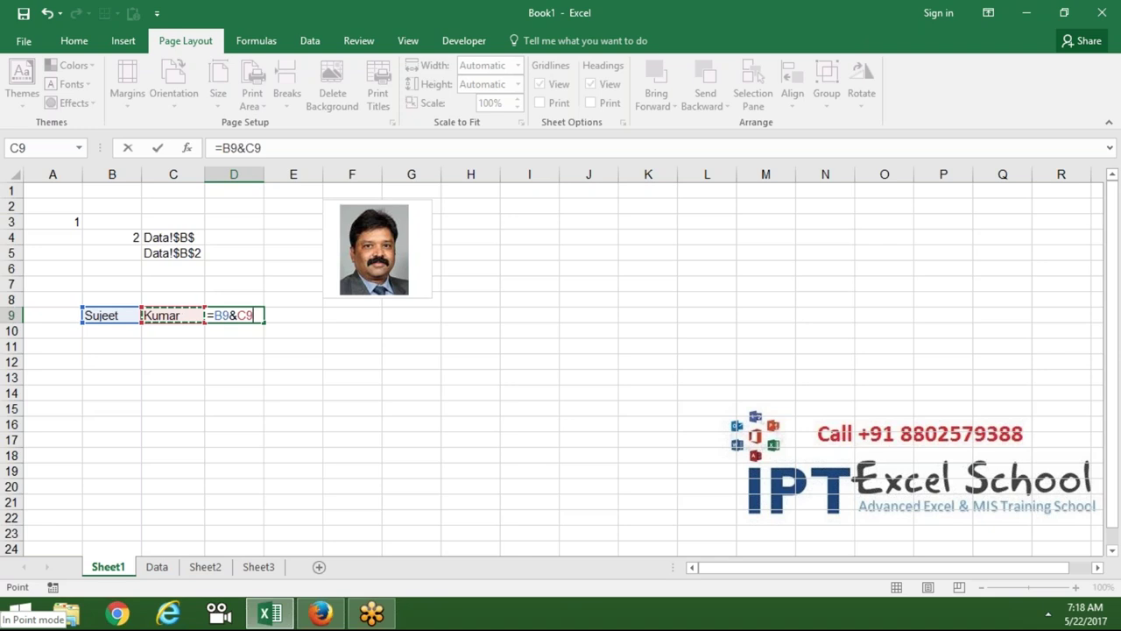
key(Return)
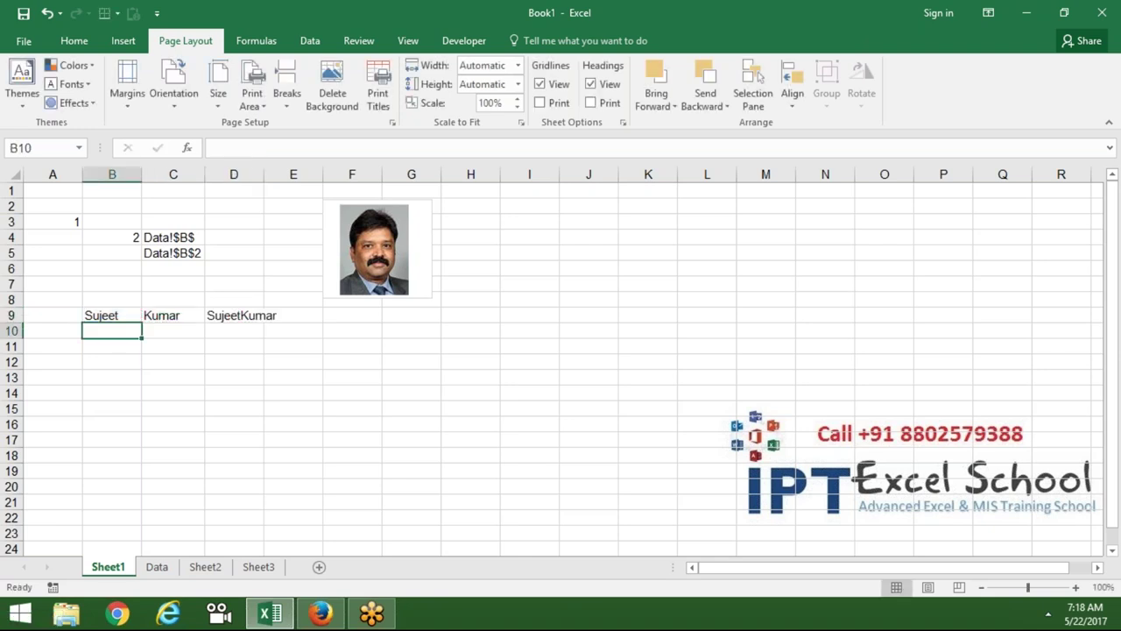
key(Up)
key(Right)
key(Up)
key(Up)
key(Up)
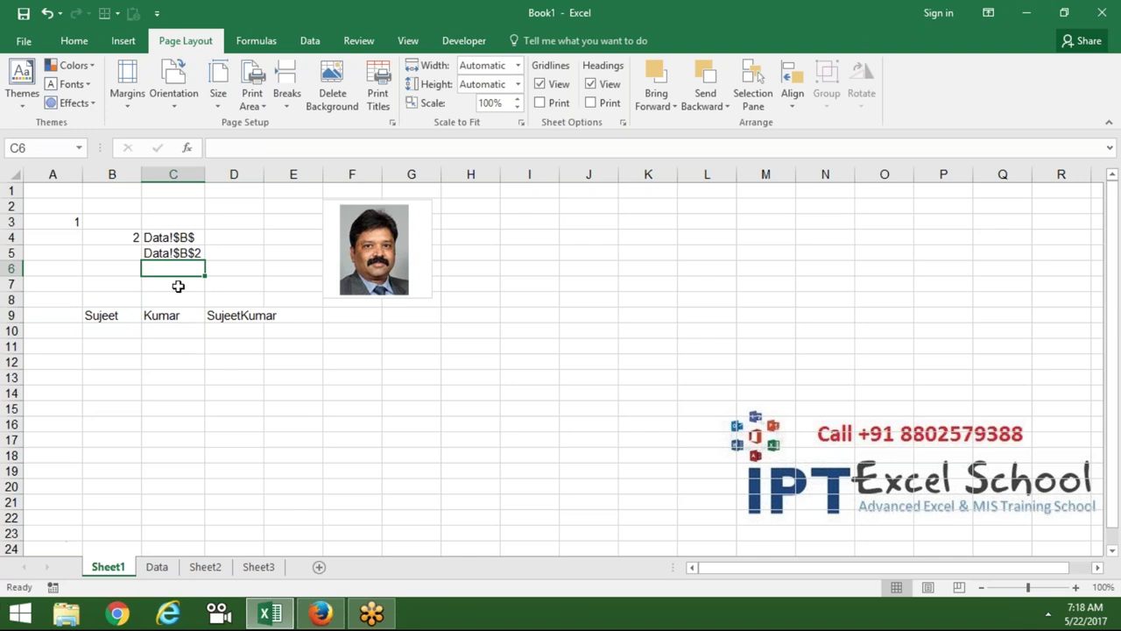
double_click(179, 253)
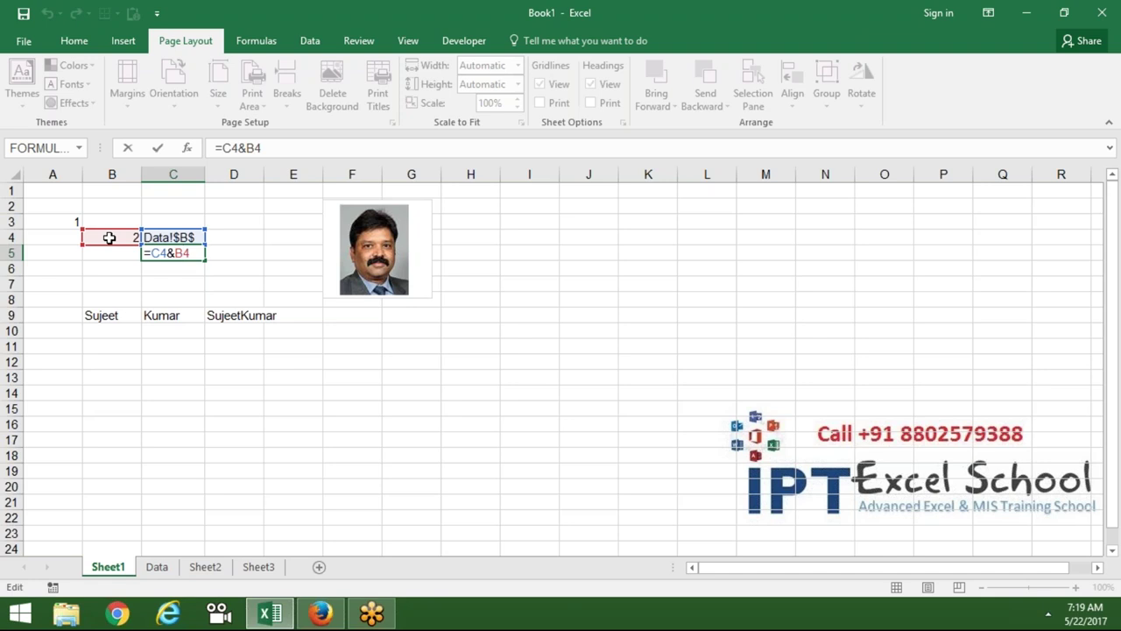
Leave C5 unchanged, autofit column D, and clear the sample names in B9:D9
key(Return)
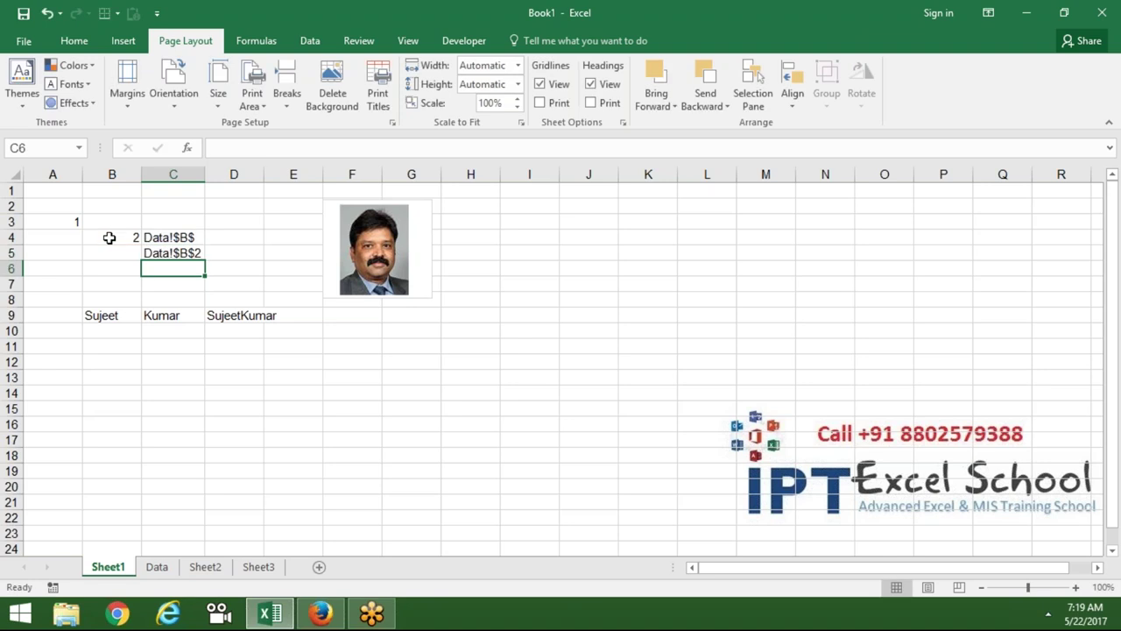
key(Up)
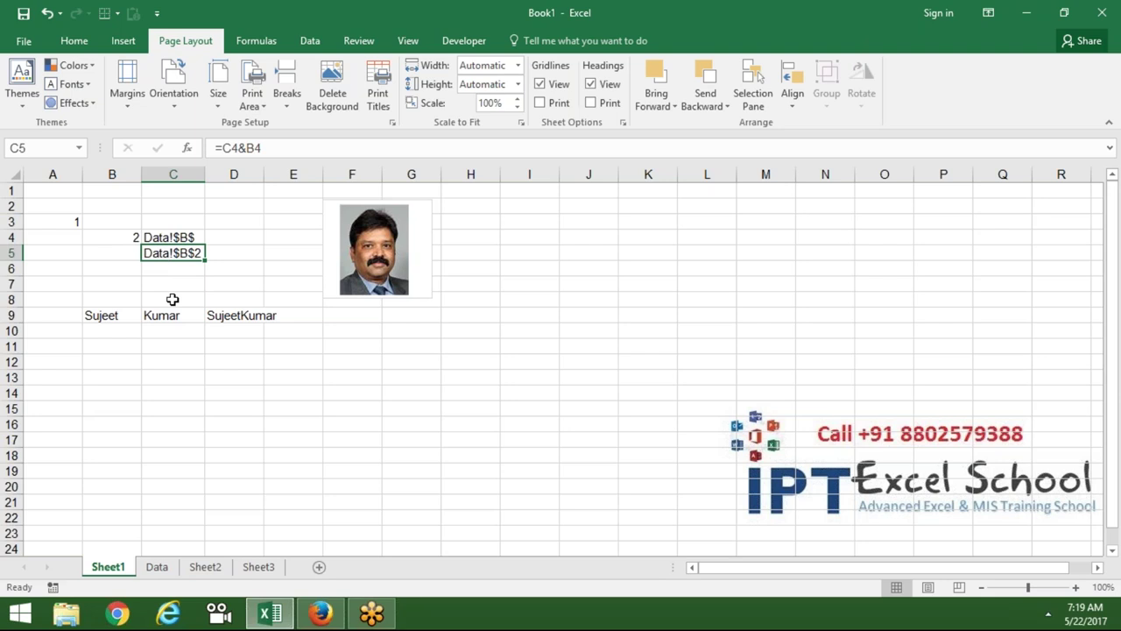
click(219, 318)
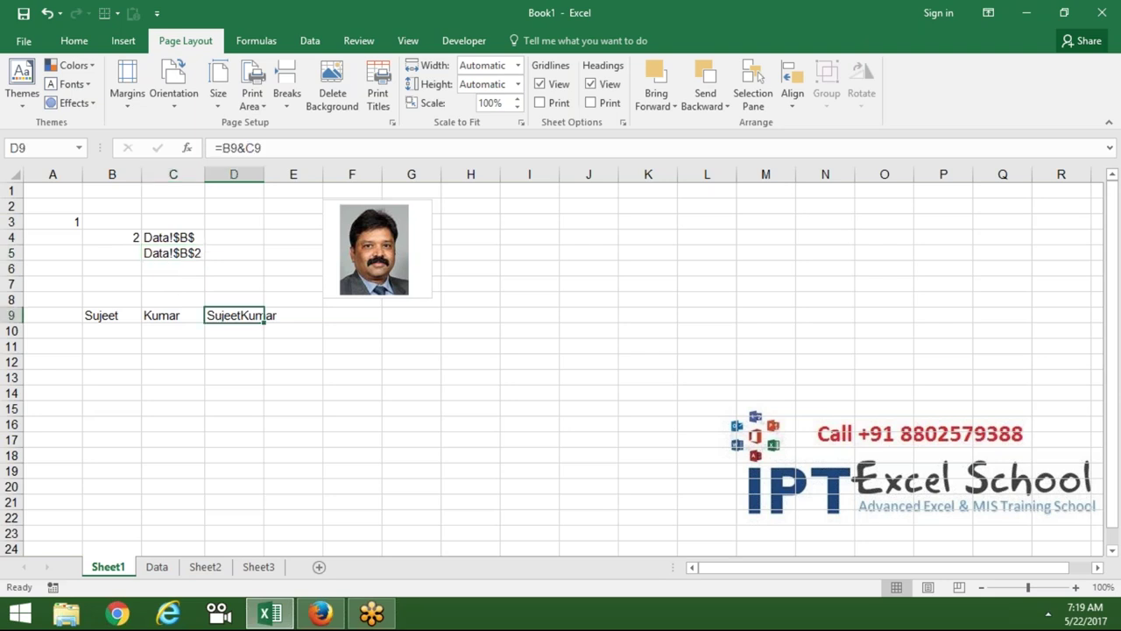
double_click(262, 185)
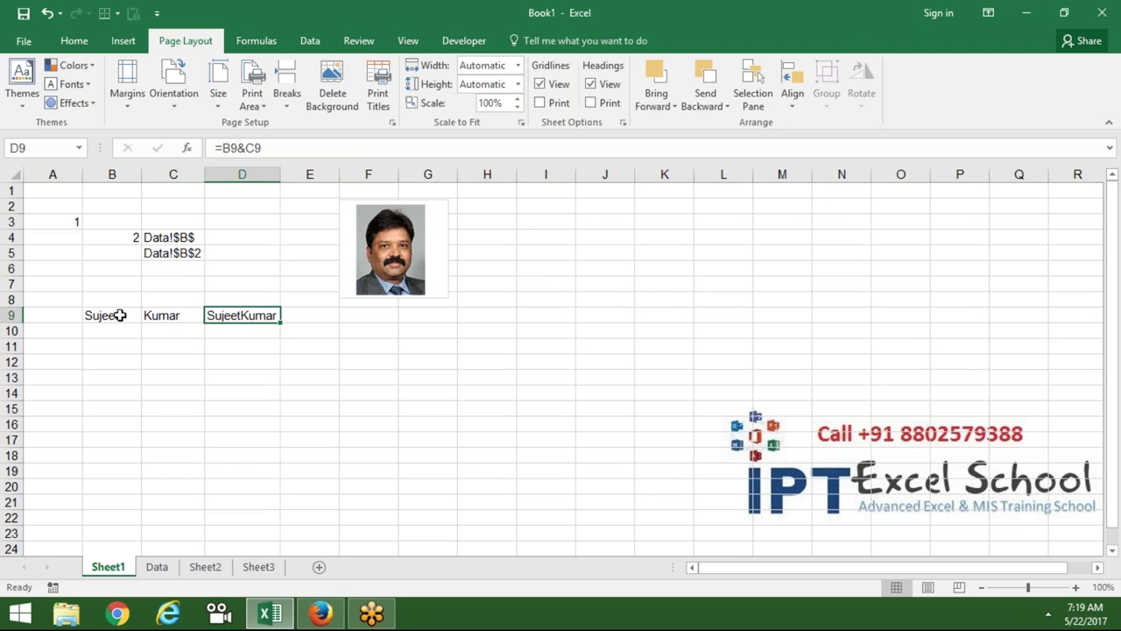
drag(121, 314, 252, 307)
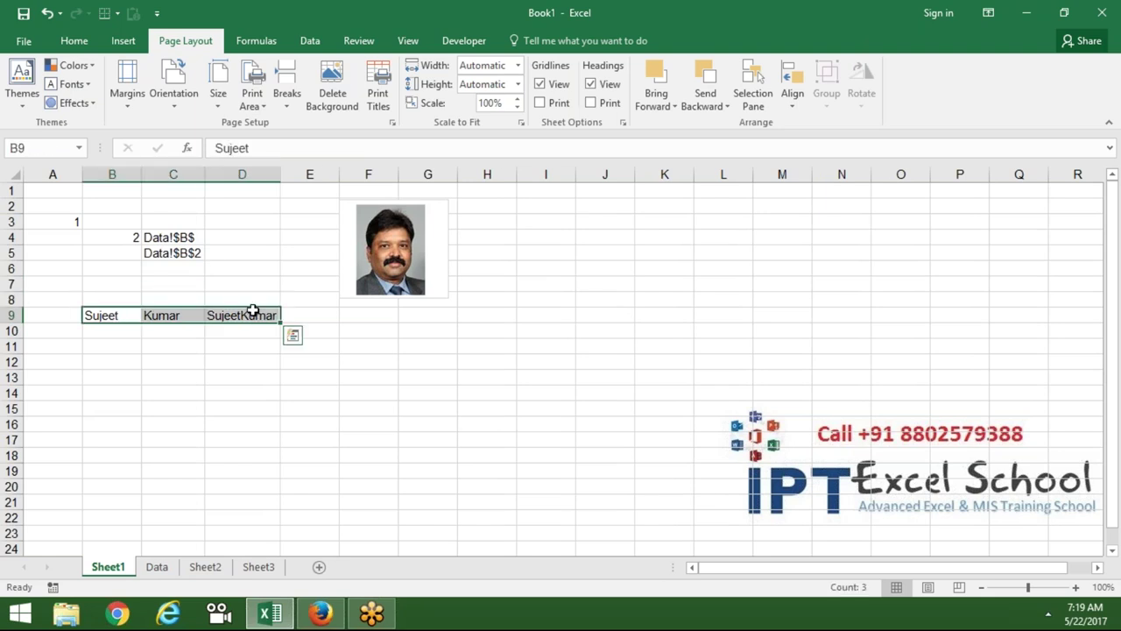
key(Delete)
click(263, 203)
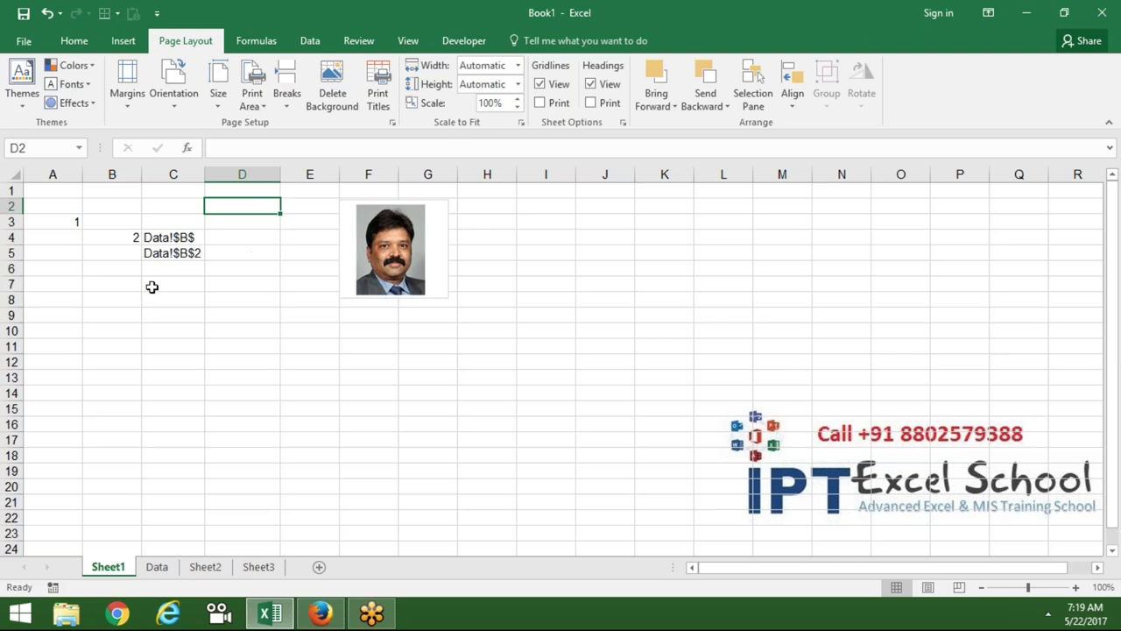
Use Formulas > Define Name to create PIC referring to =INDIRECT(Sheet1!$C$5)
click(172, 255)
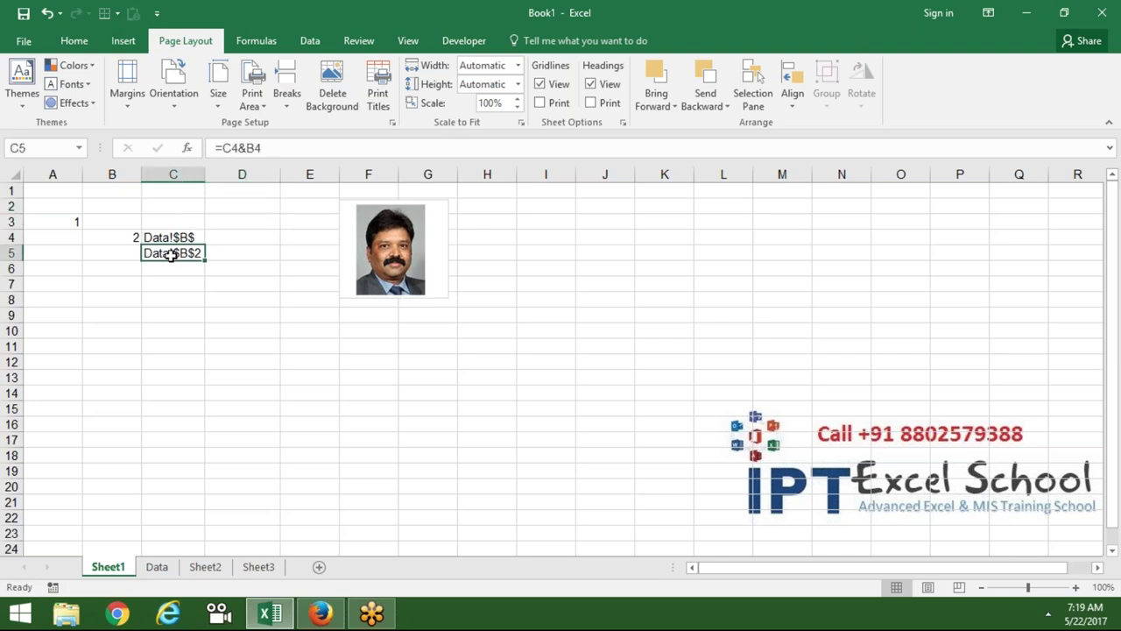
click(251, 41)
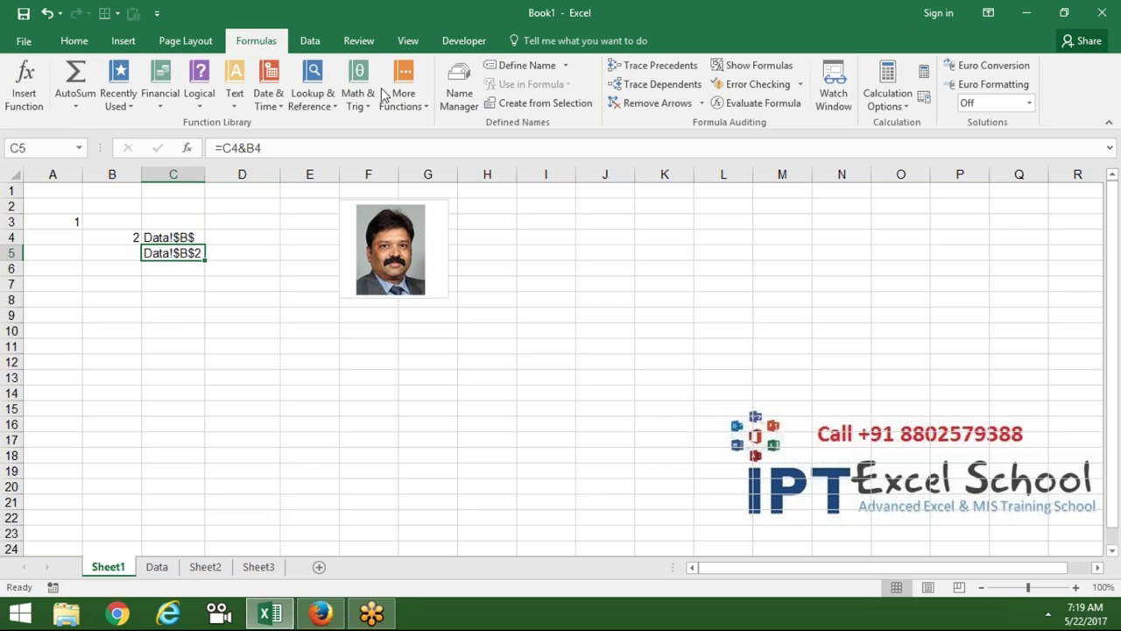
click(505, 70)
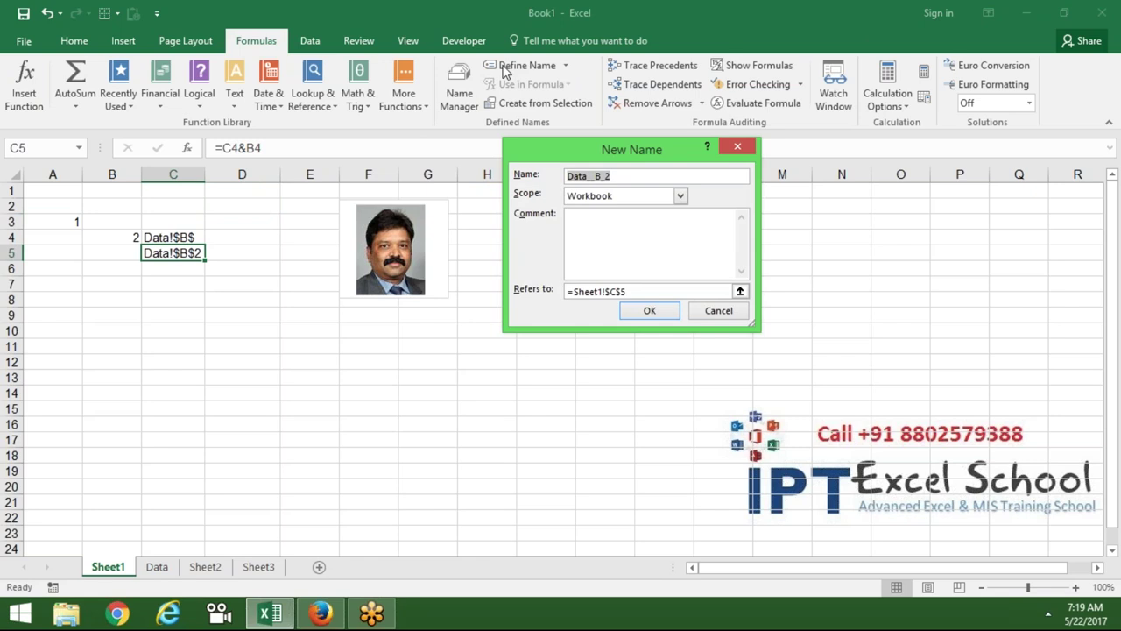
text(PIC)
click(636, 290)
key(BackSpace)
key(BackSpace)
key(BackSpace)
key(BackSpace)
key(BackSpace)
key(BackSpace)
key(BackSpace)
text(in)
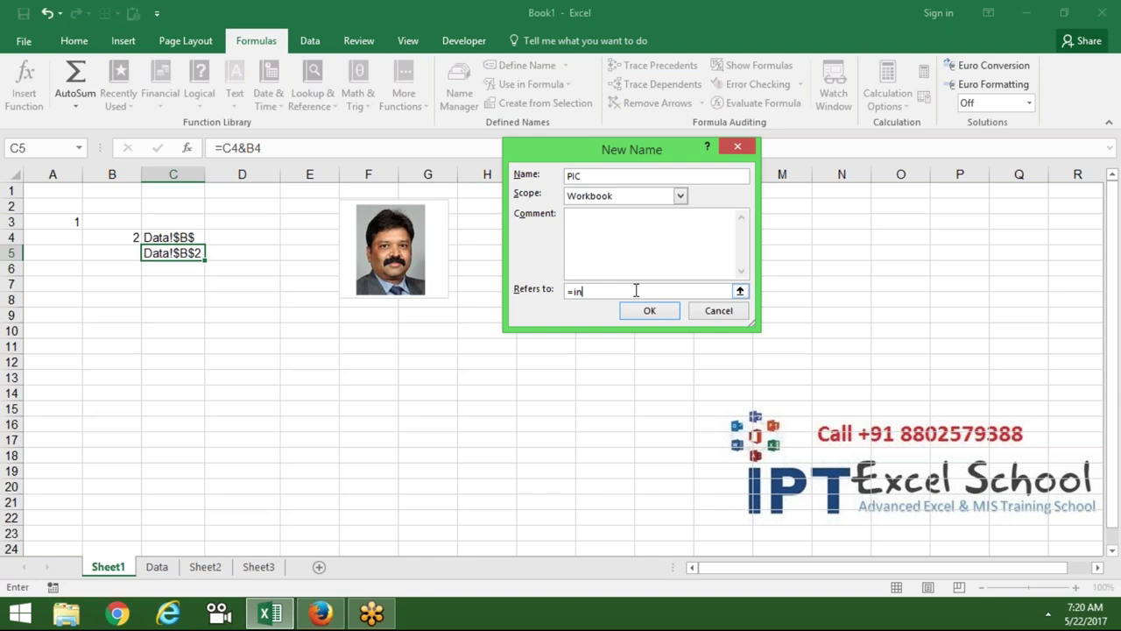
text(direct()
click(190, 254)
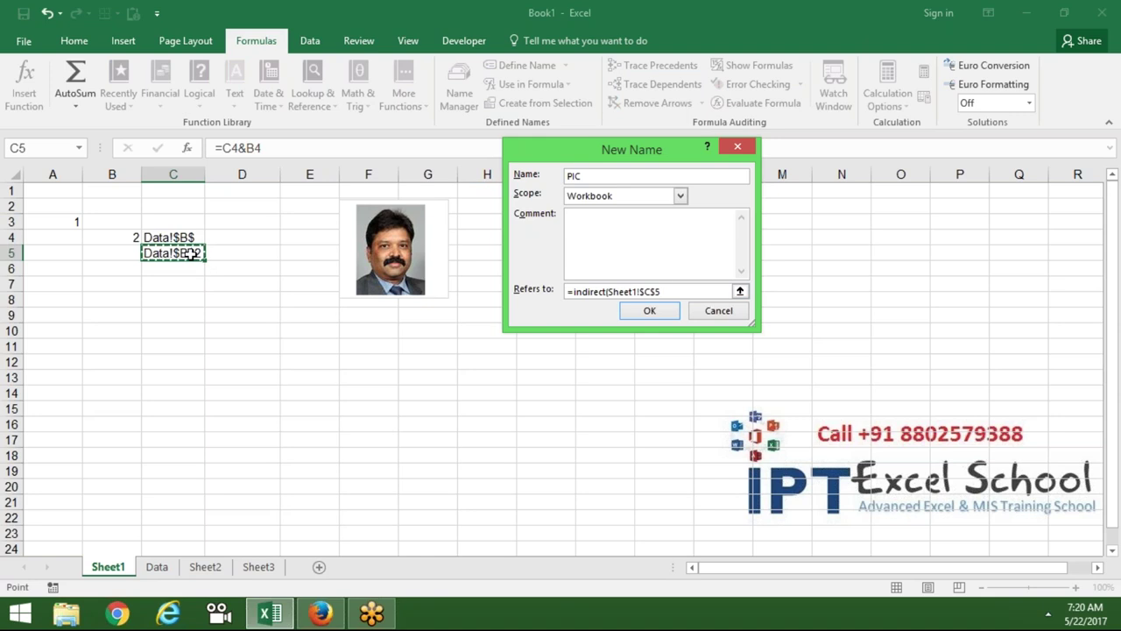
text())
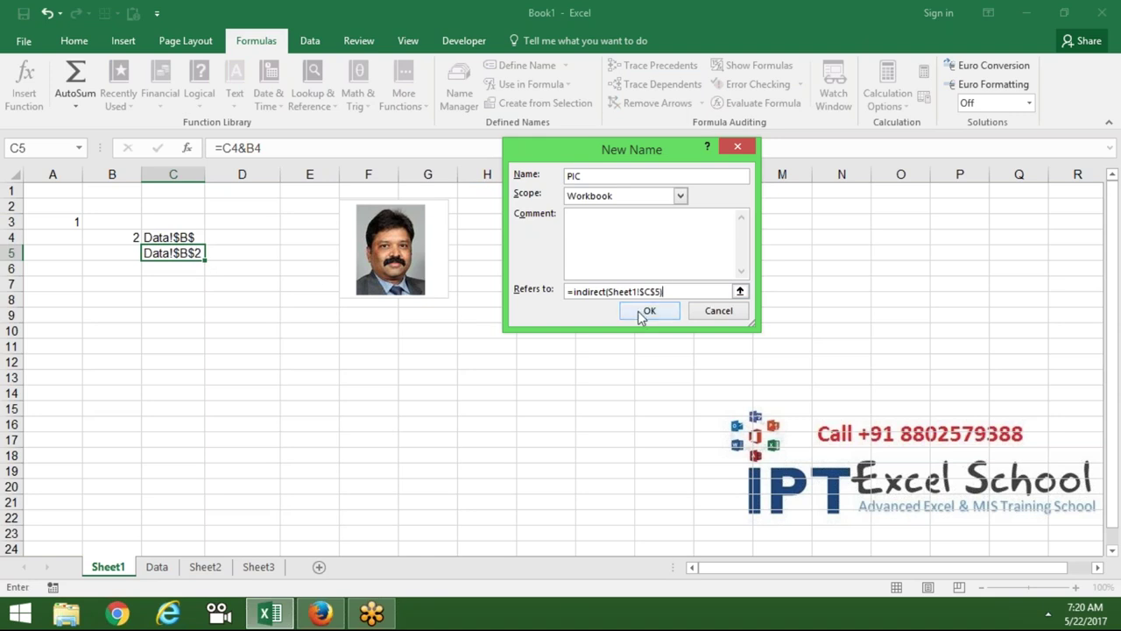
click(650, 312)
click(343, 242)
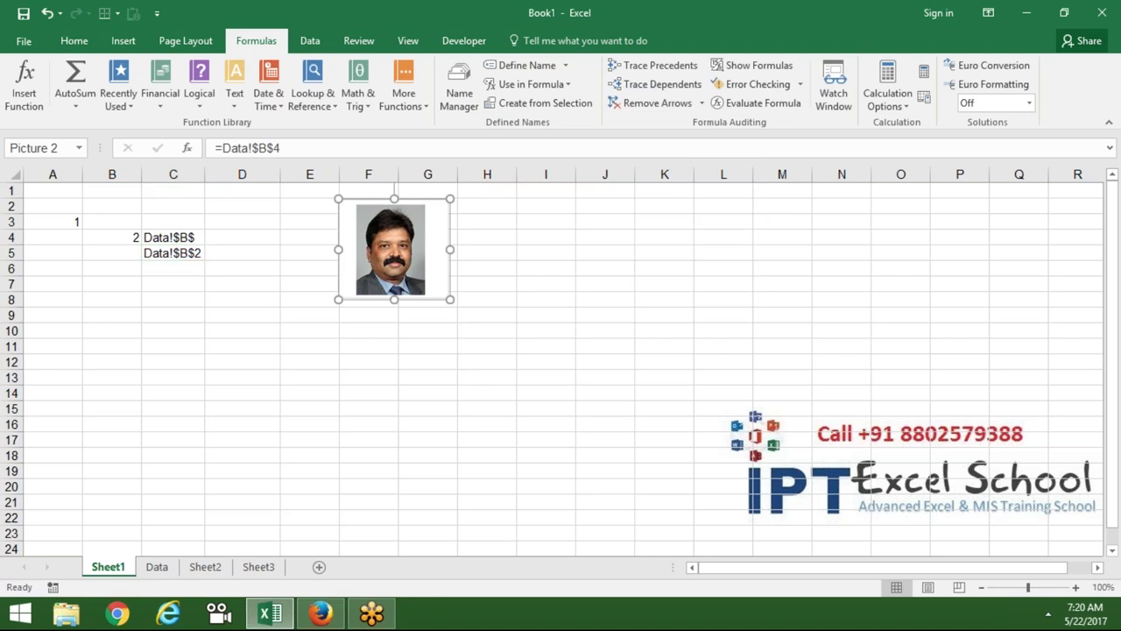
Replace the picture's Data!$B$4 reference with =PIC
double_click(317, 146)
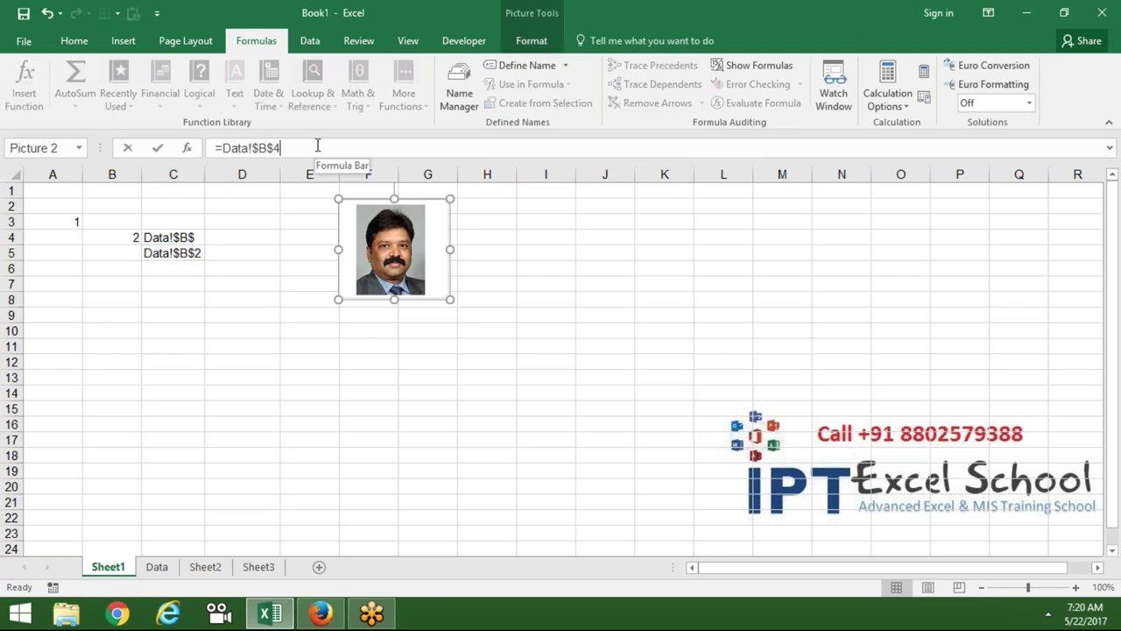
key(BackSpace)
key(BackSpace)
key(BackSpace)
key(BackSpace)
text(pic)
key(Return)
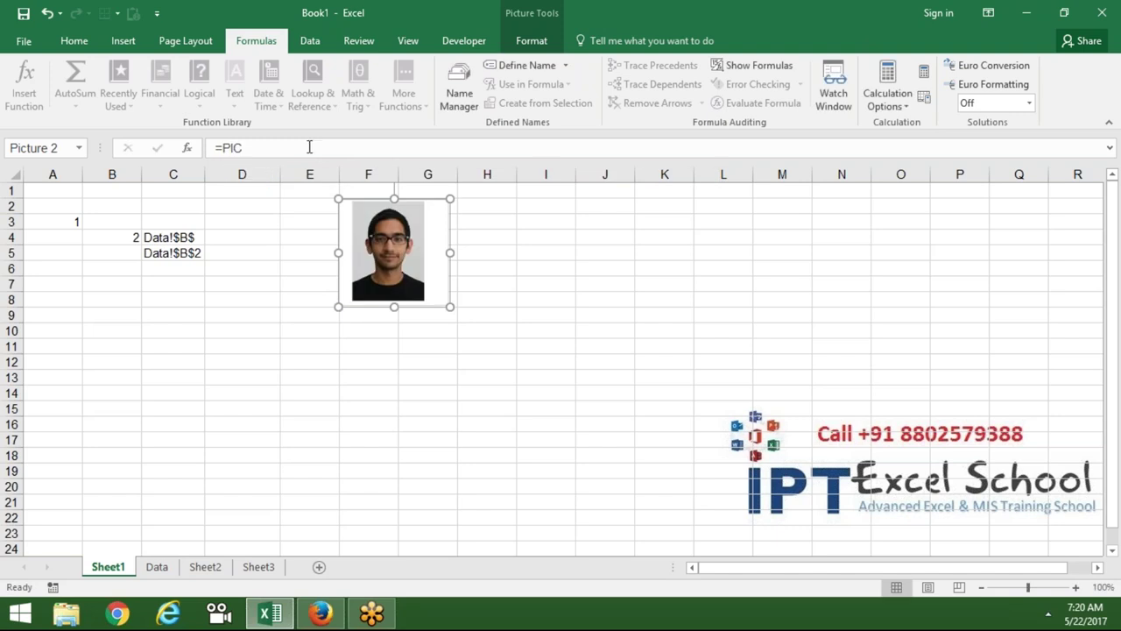
Test the photo by entering roll numbers 2, 3, 4 and finally 1 in A3
click(72, 222)
text(2)
key(Return)
key(Up)
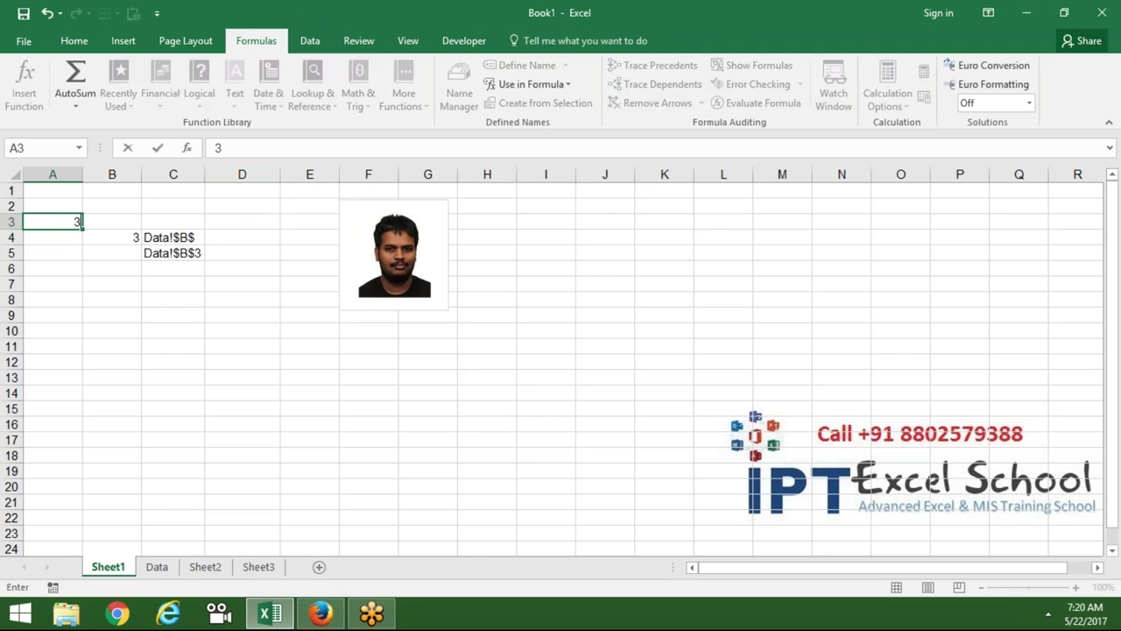
text(3)
key(Return)
key(Up)
text(4)
key(Return)
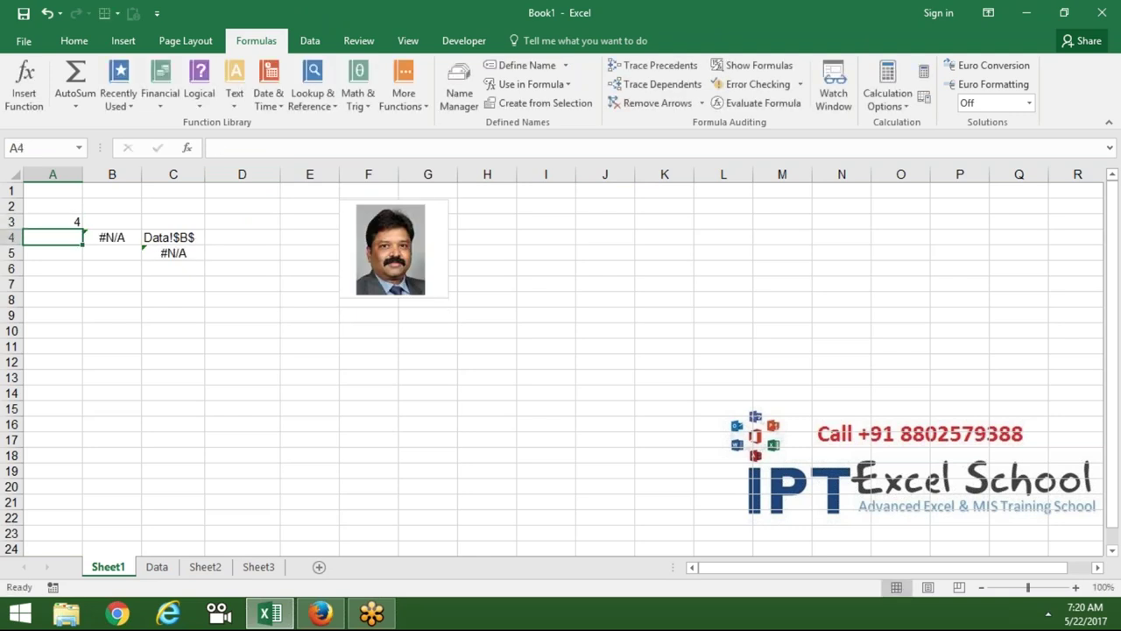
key(Up)
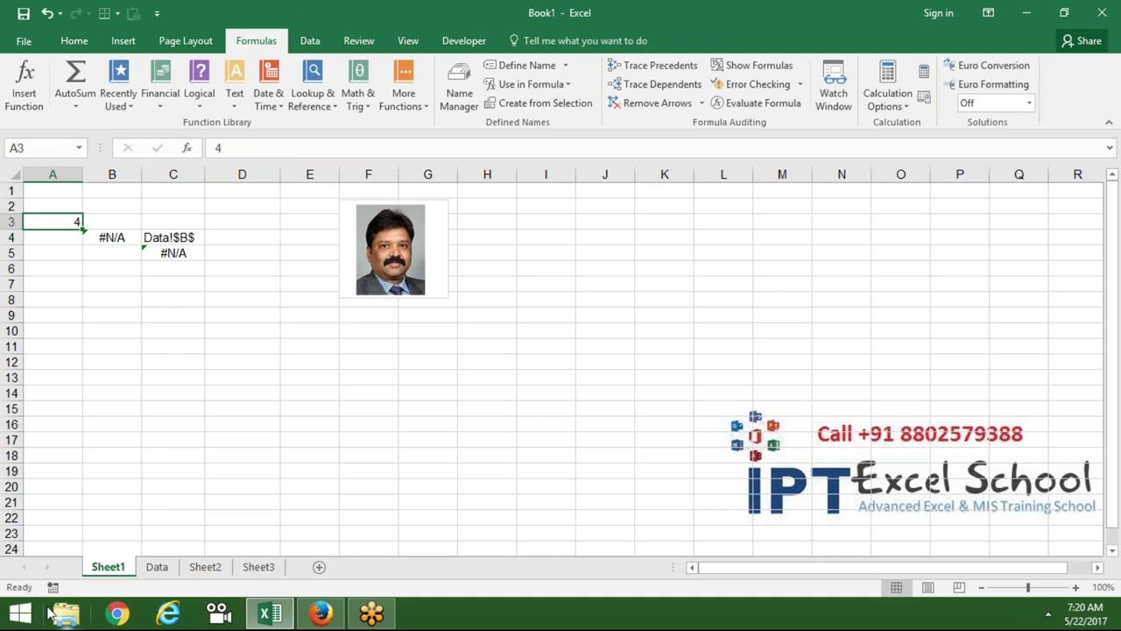
text(1)
key(Return)
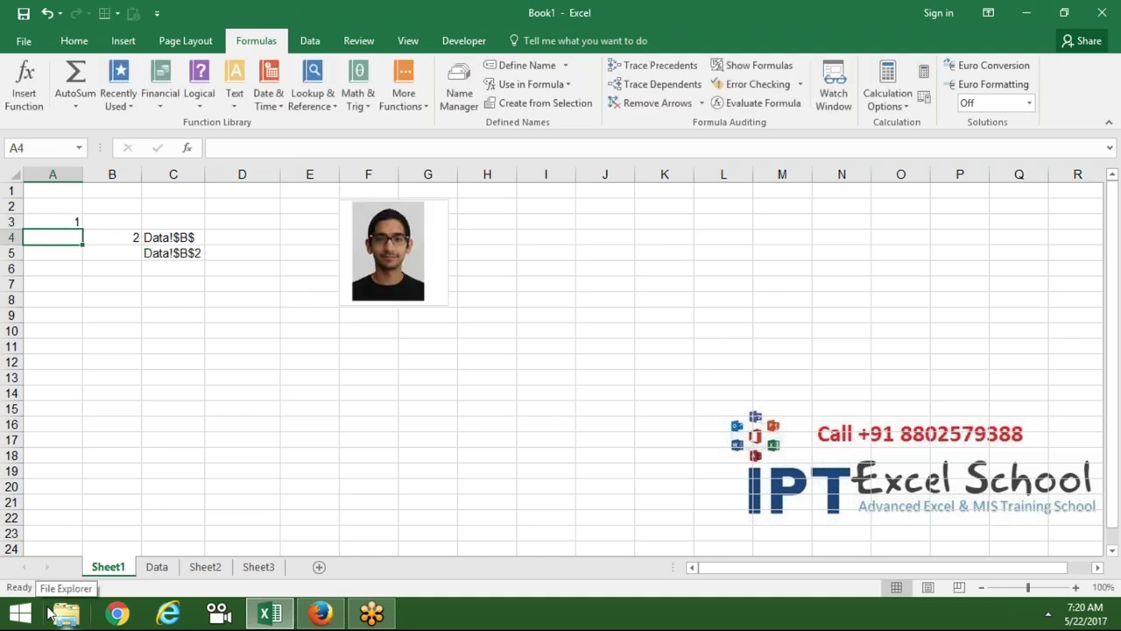
key(Up)
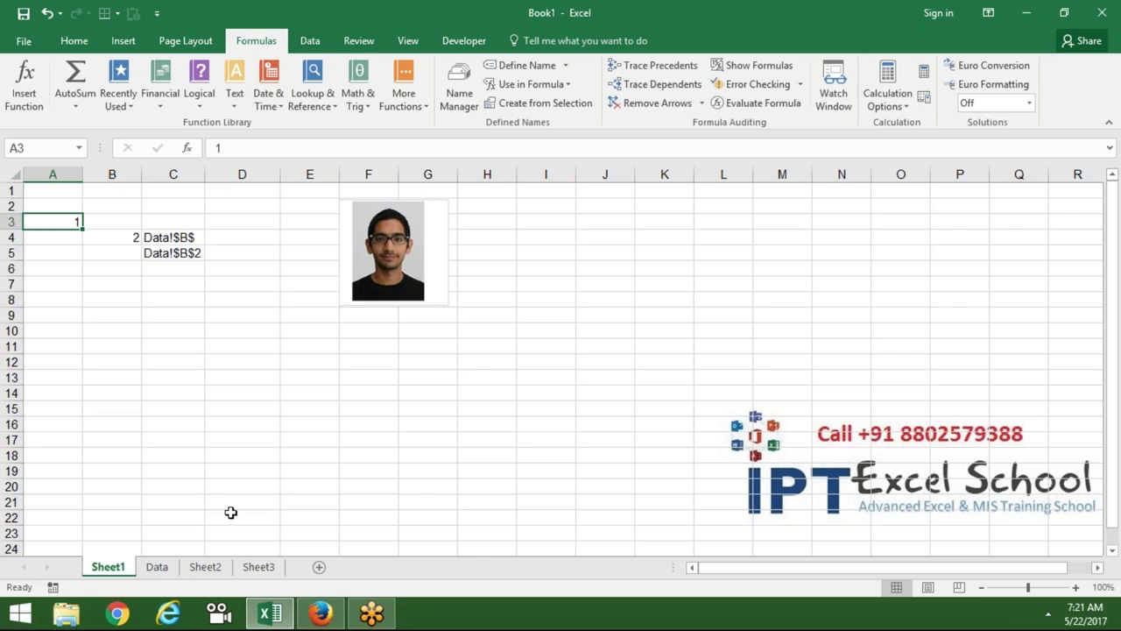
click(173, 302)
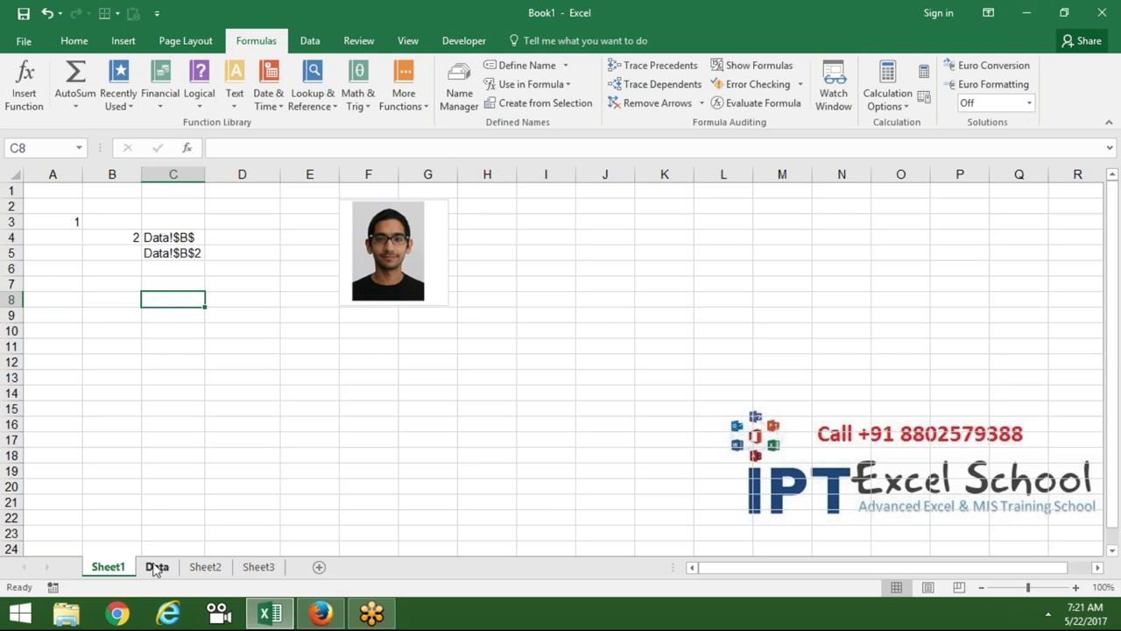
click(155, 567)
click(172, 318)
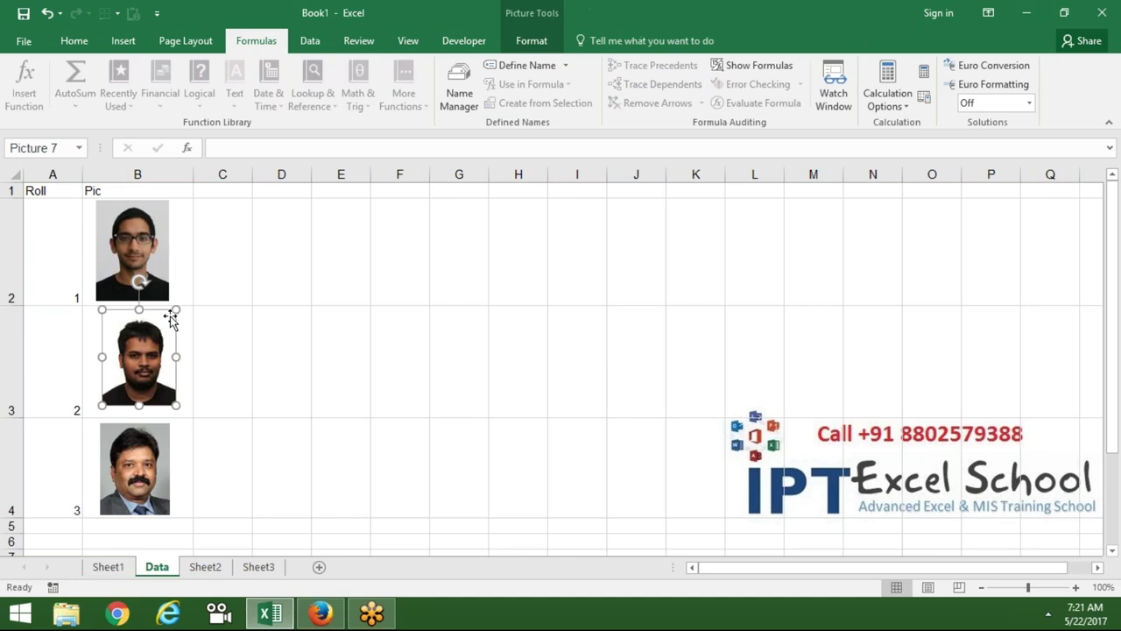
click(177, 432)
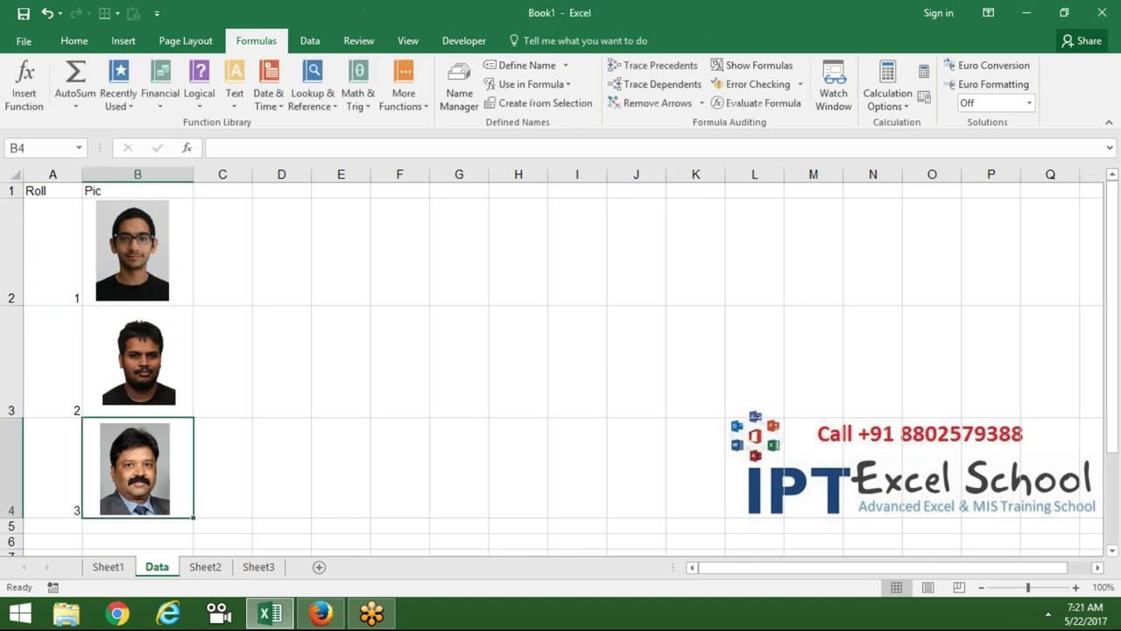
drag(82, 445, 109, 417)
key(Delete)
click(64, 450)
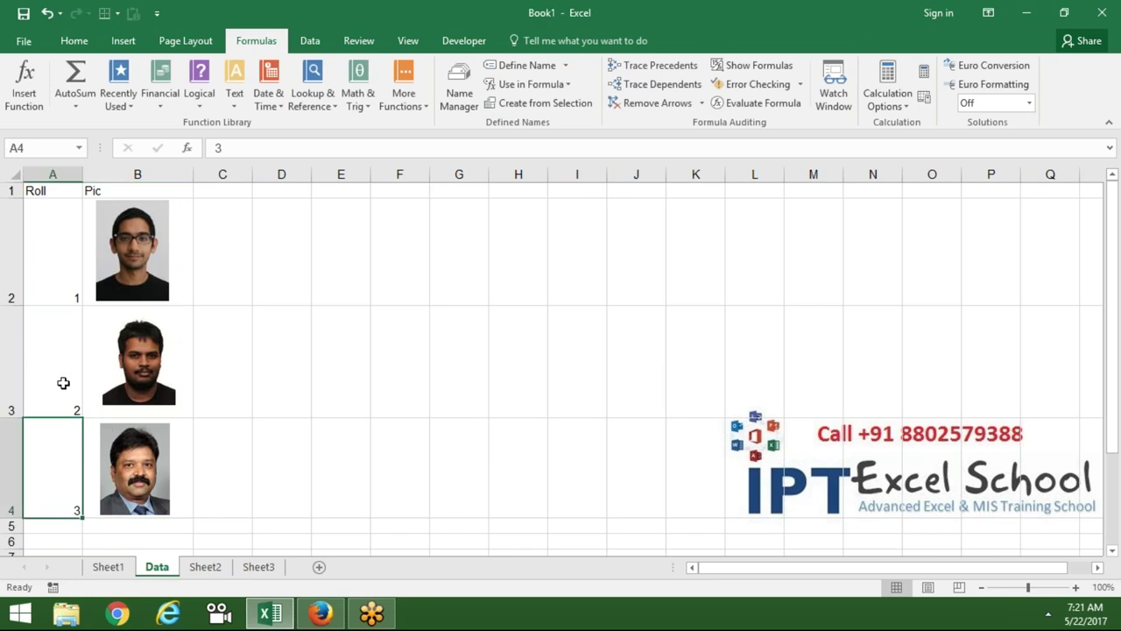
click(64, 380)
click(118, 573)
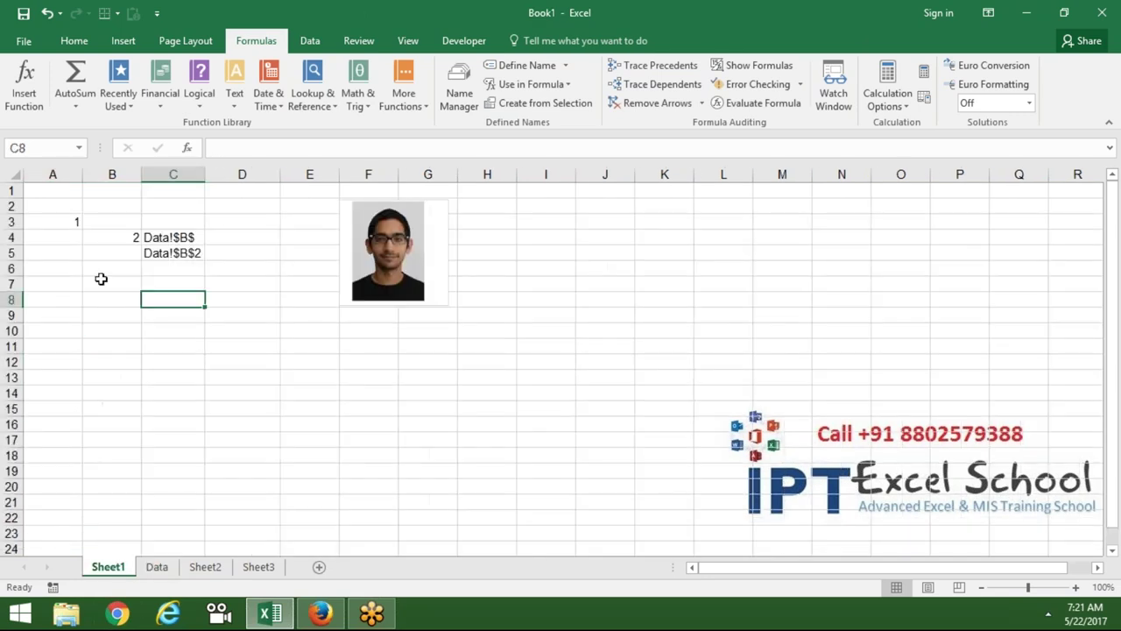
click(74, 221)
click(105, 238)
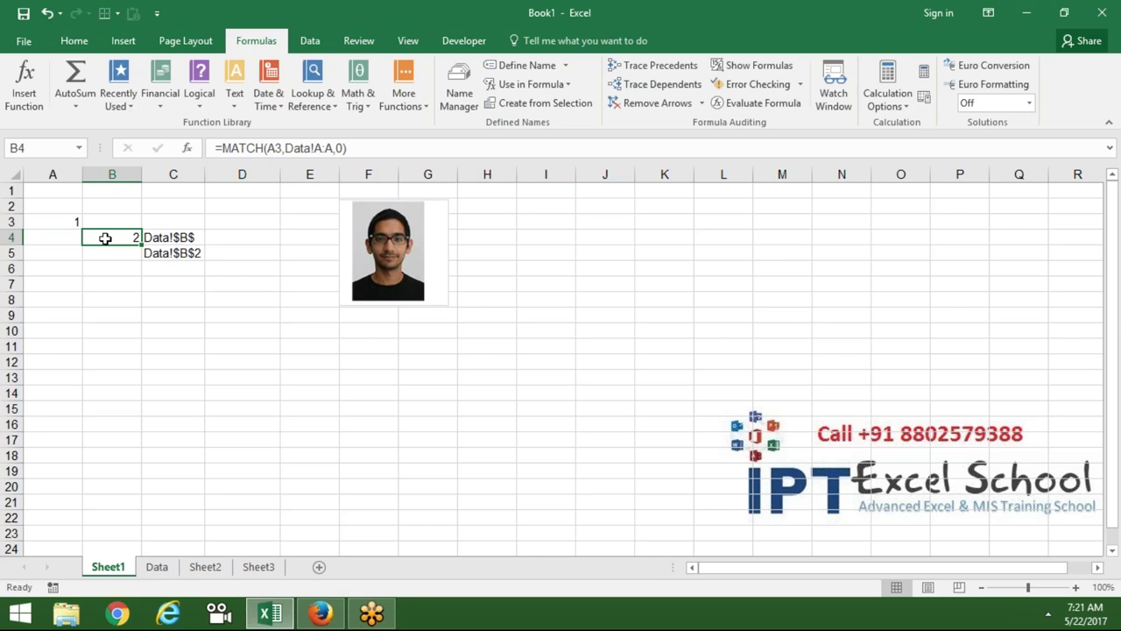
click(182, 236)
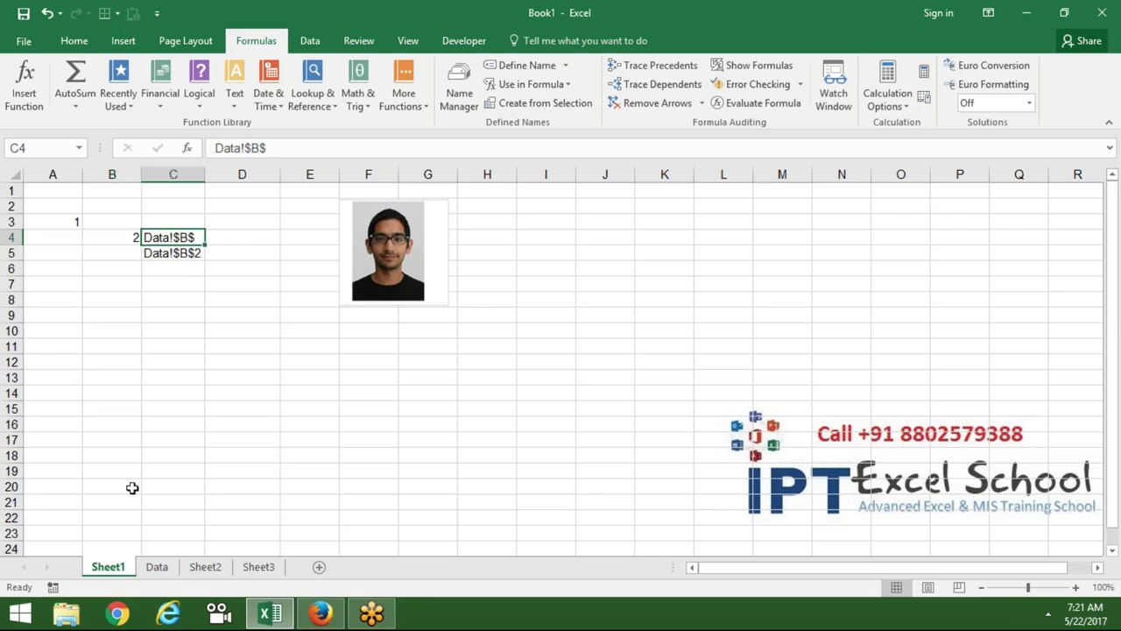
click(157, 568)
click(110, 567)
click(180, 256)
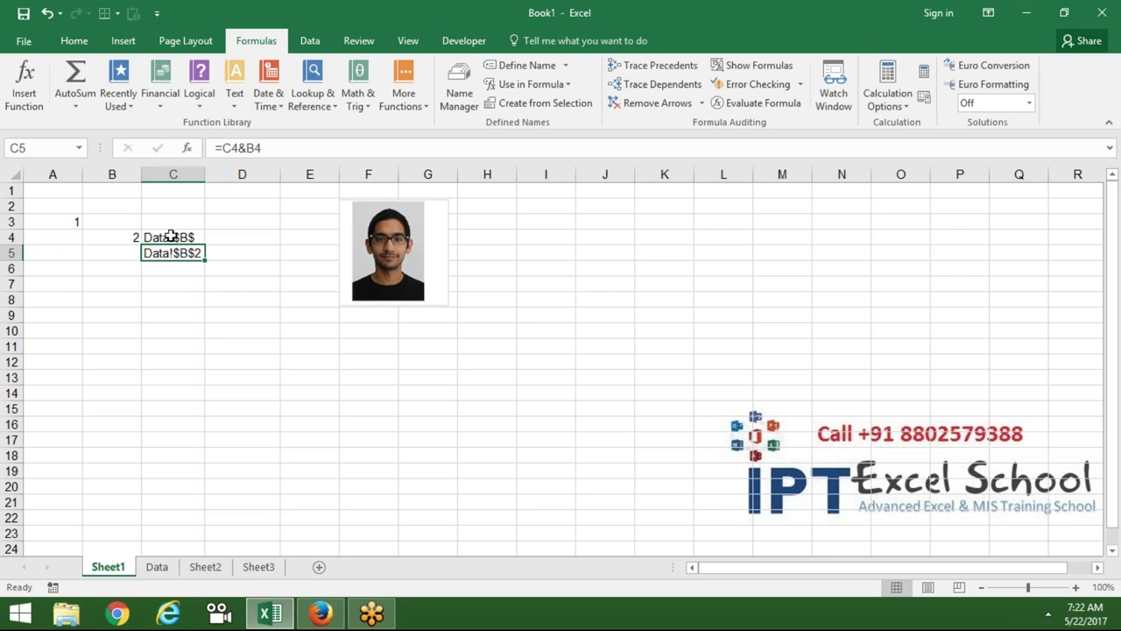
click(426, 255)
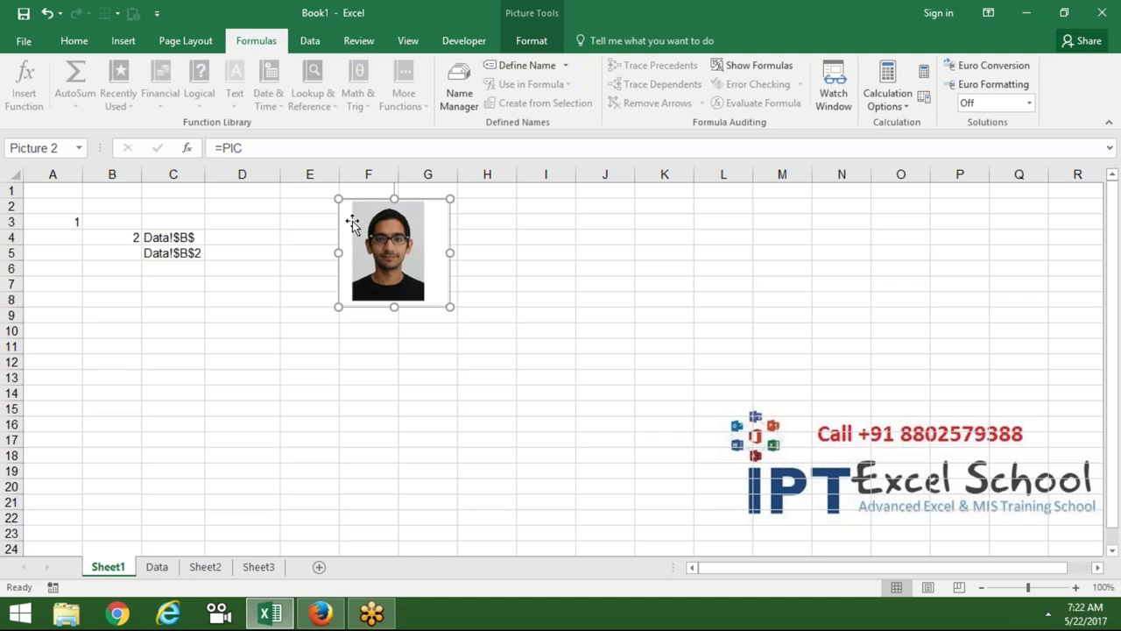
click(293, 249)
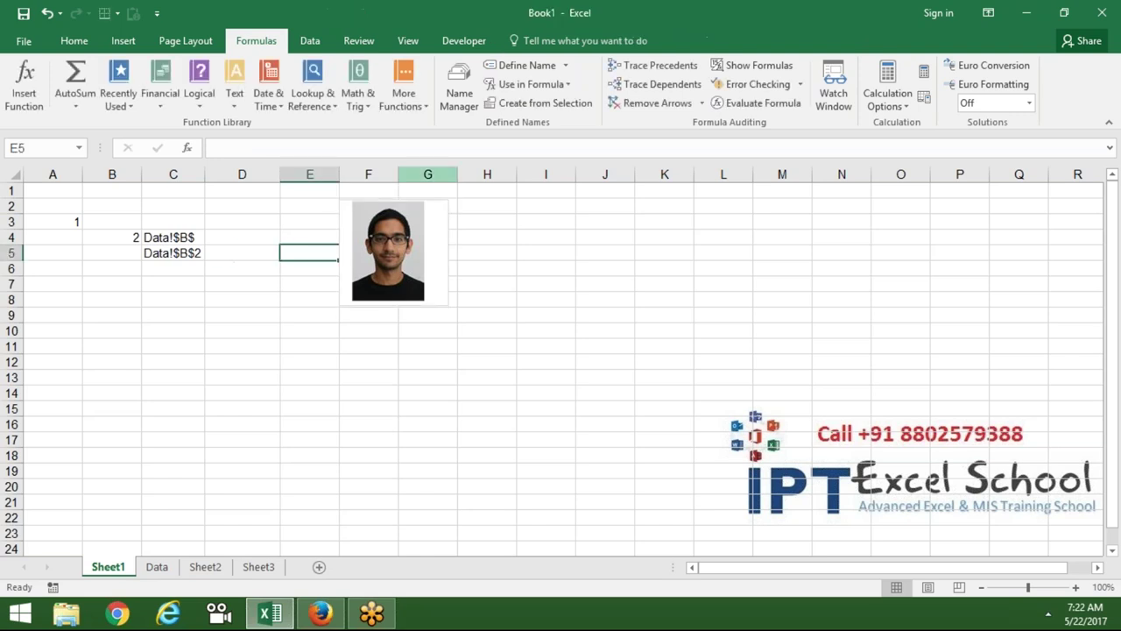
Open Name Manager and click into PIC's =INDIRECT(Sheet1!$C$5) reference to explain it
click(460, 102)
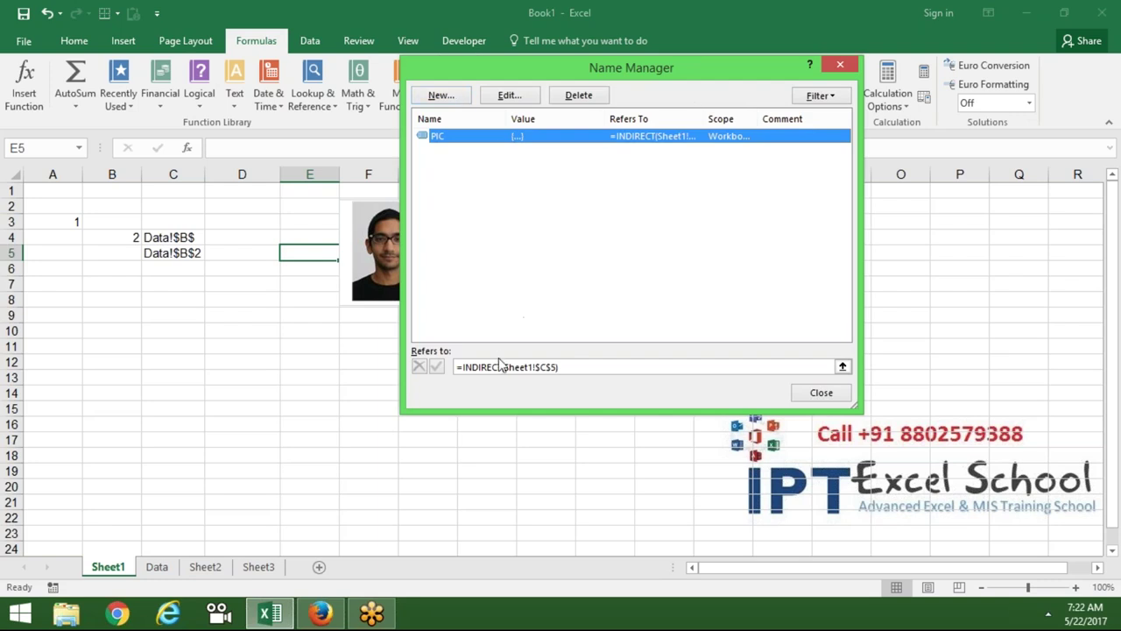
click(498, 367)
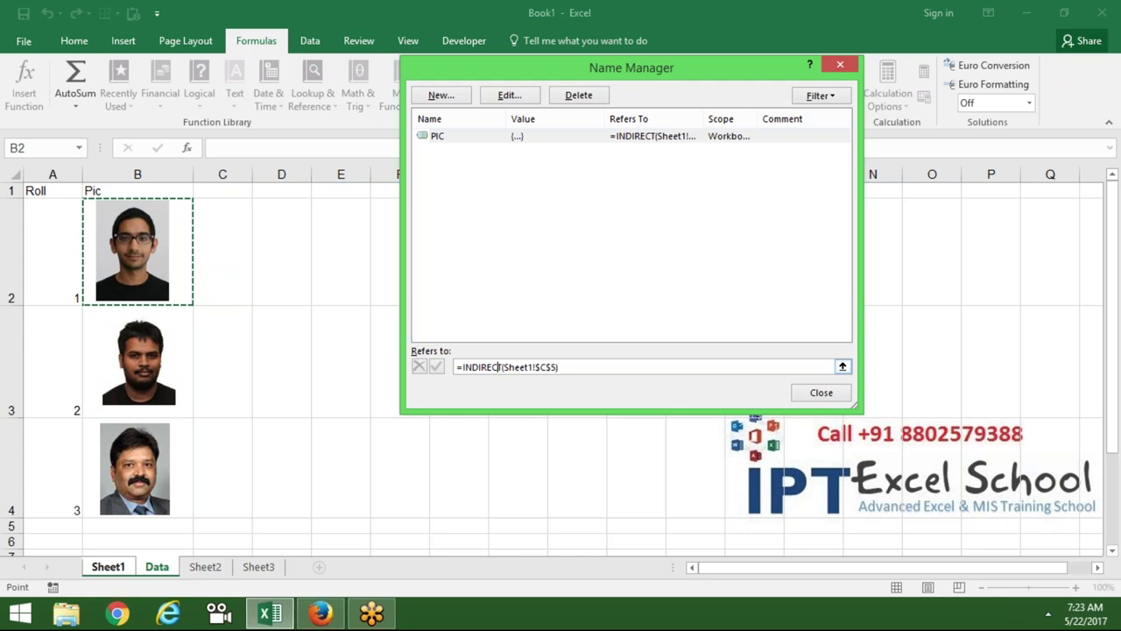
click(538, 367)
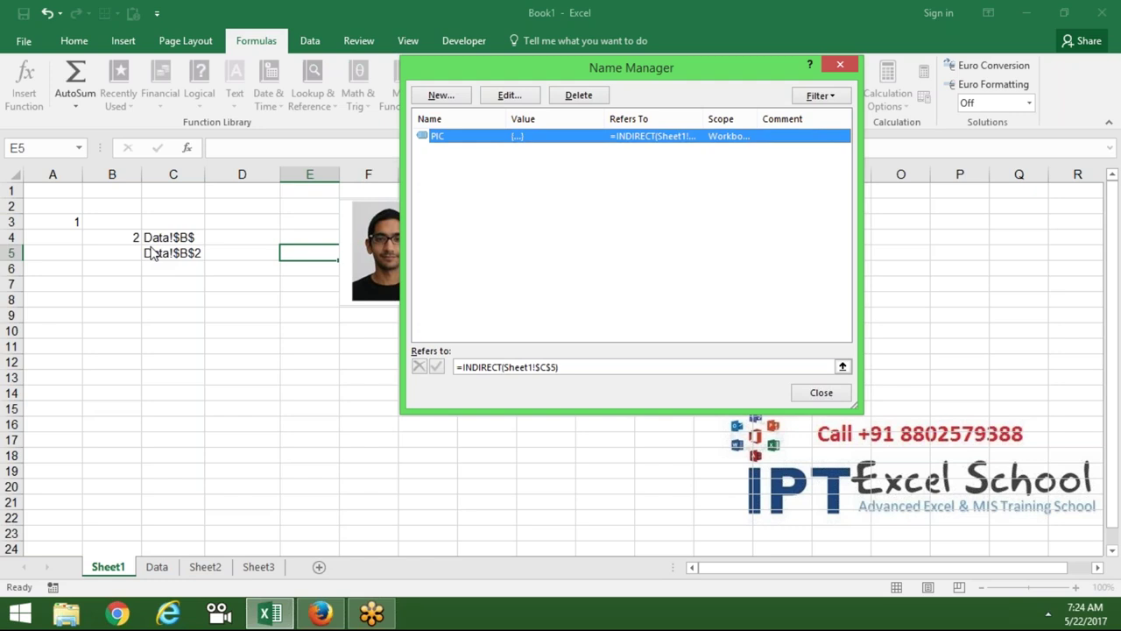
Close the Name Manager with Esc
key(Escape)
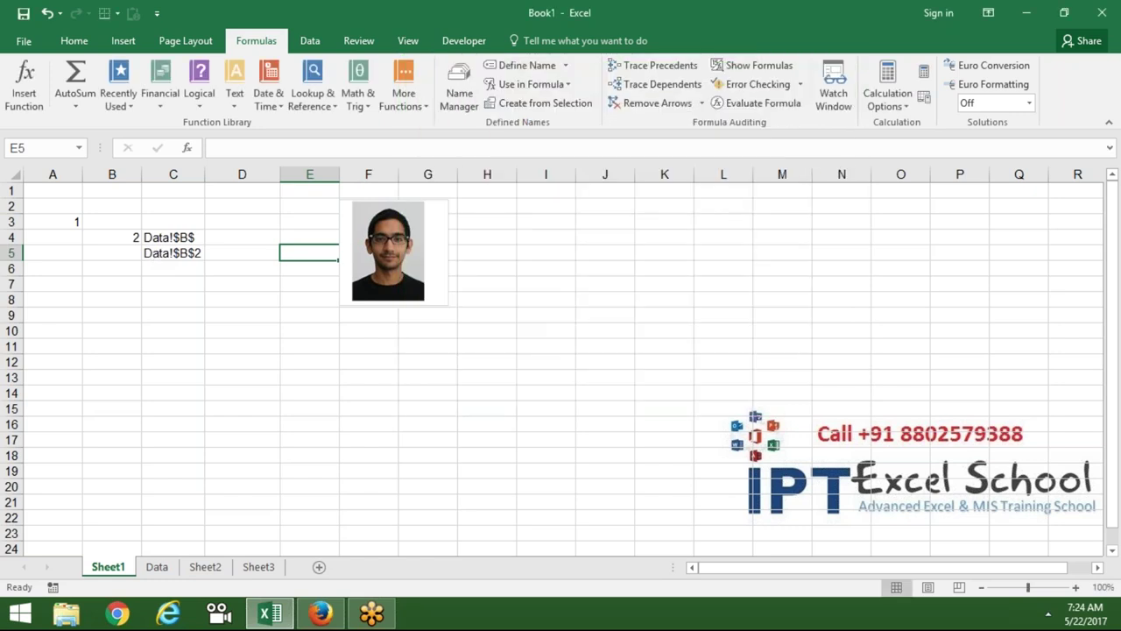